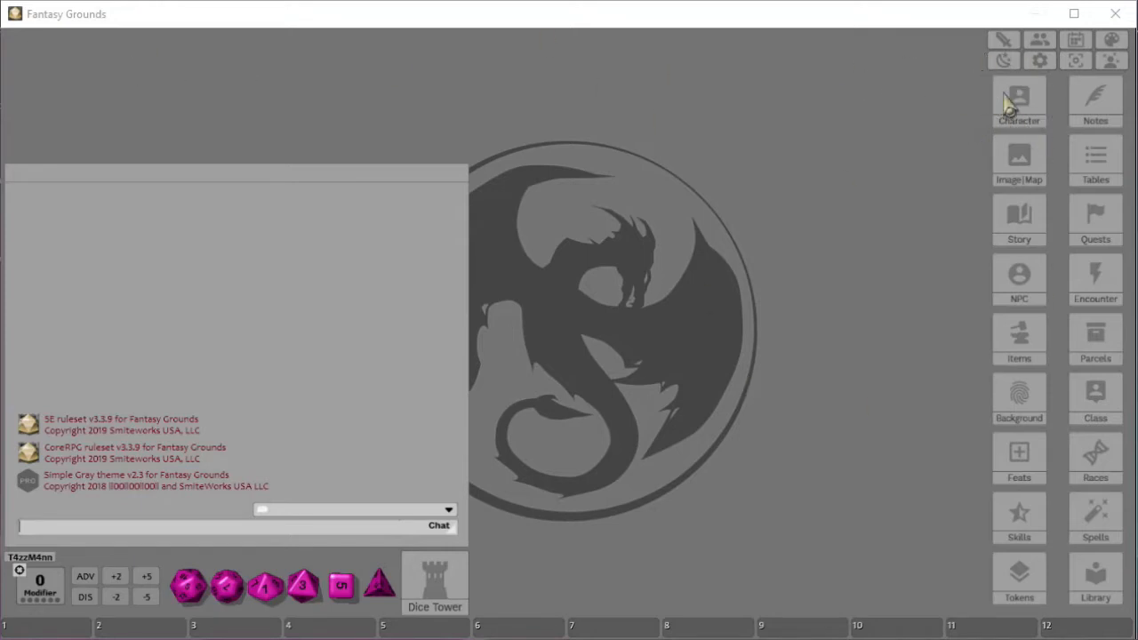
# - Open the Library and move and resize its window toward the centre of the screen
pyautogui.click(1095, 576)
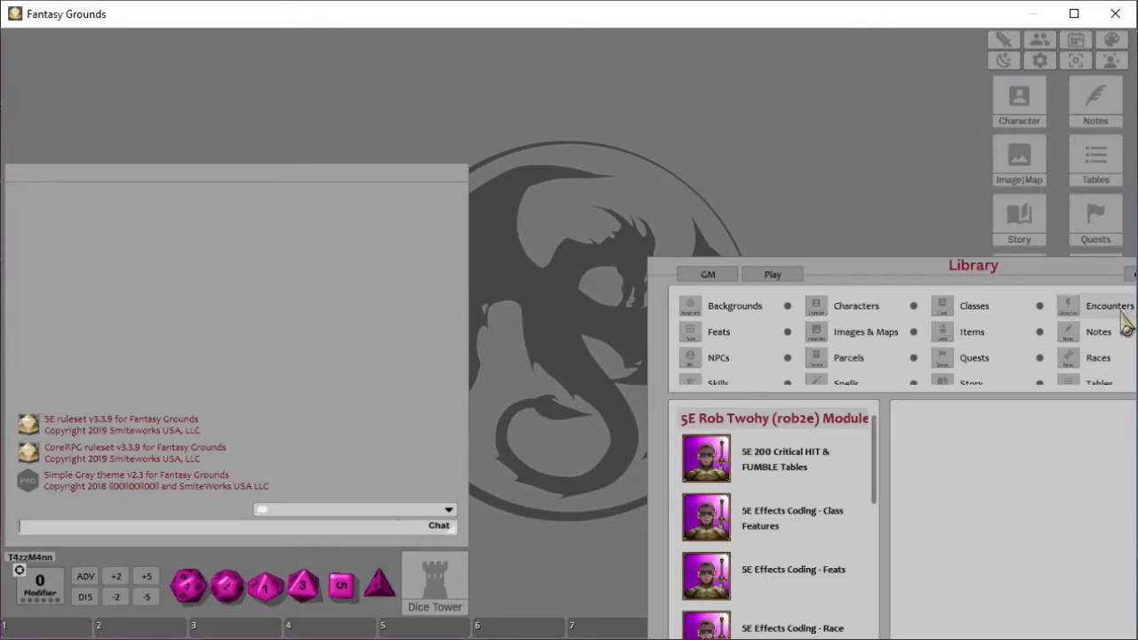
pyautogui.moveTo(1042, 281); pyautogui.dragTo(621, 71)
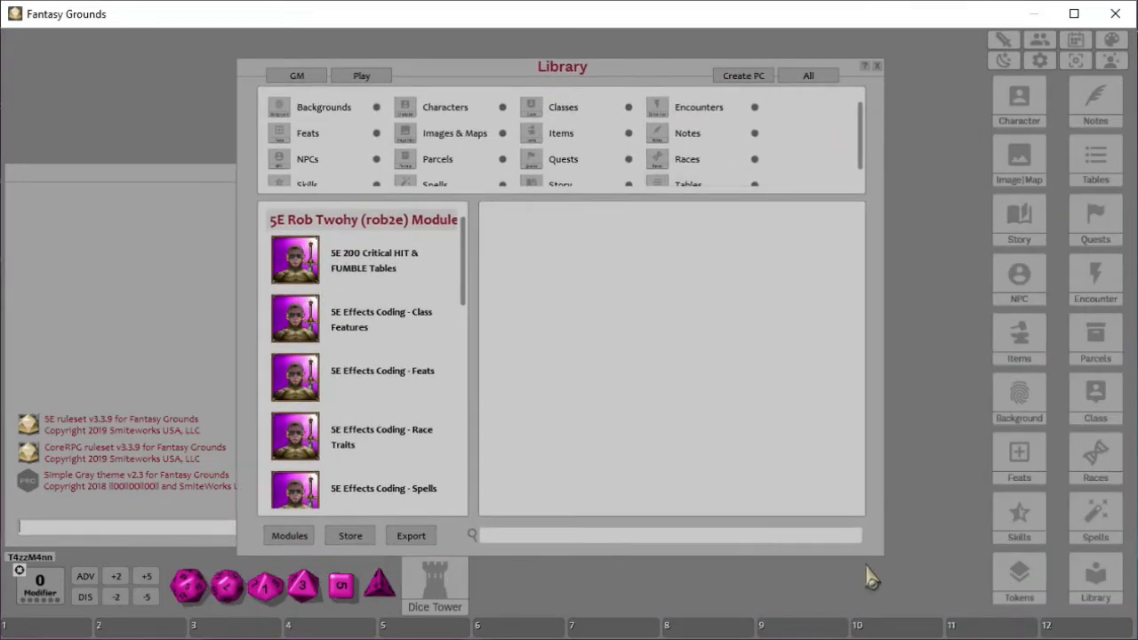
pyautogui.moveTo(876, 551); pyautogui.dragTo(779, 459)
pyautogui.moveTo(540, 71); pyautogui.dragTo(646, 109)
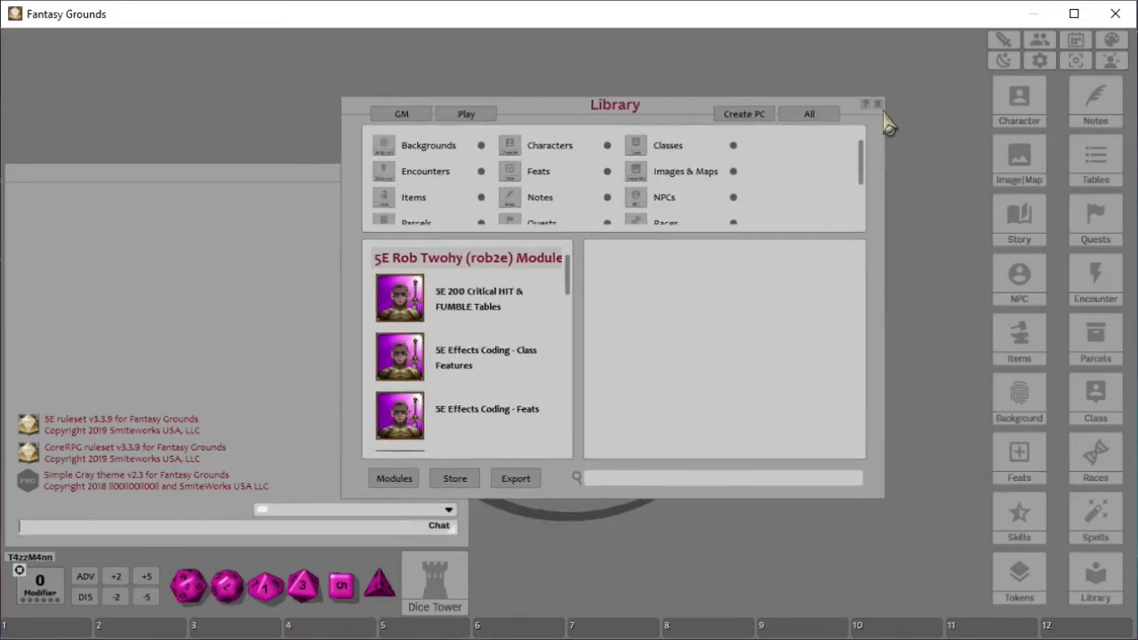
# - Switch the sidebar to the Create PC button set, then back to the full All set
pyautogui.click(745, 118)
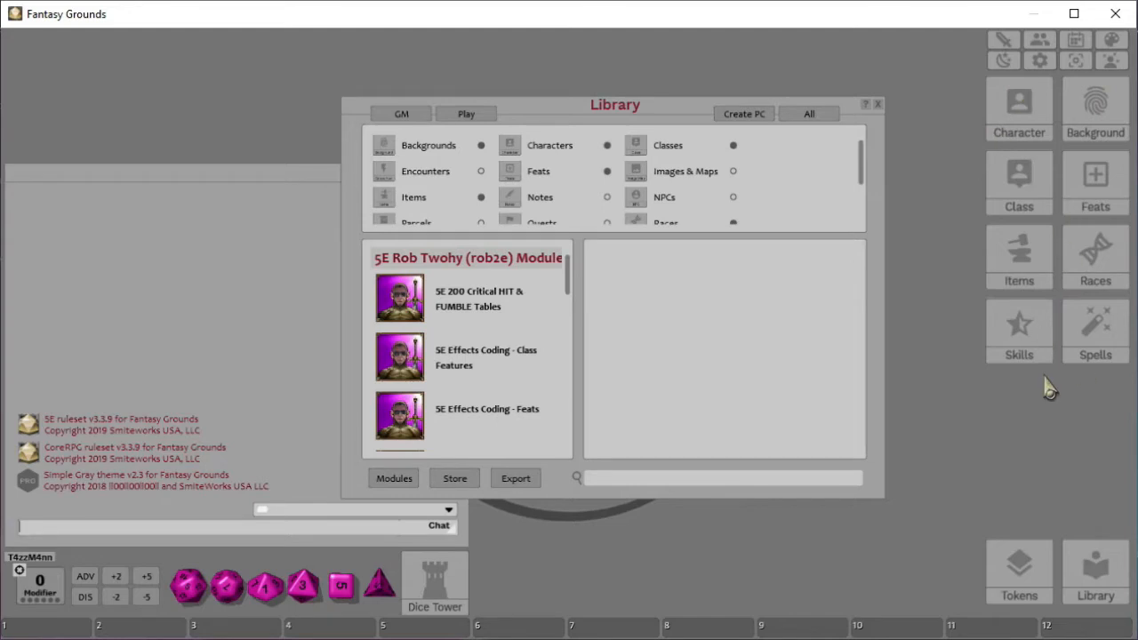
pyautogui.click(807, 117)
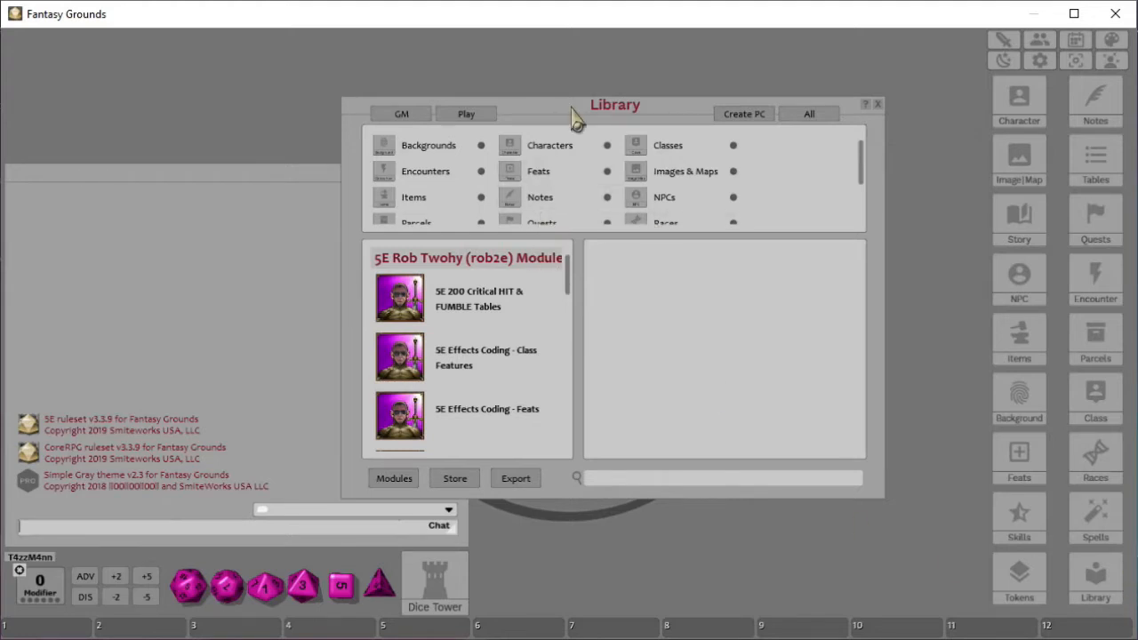
# - Open the Data Module Activation window from the Library, then resize and reposition it
pyautogui.moveTo(576, 115); pyautogui.dragTo(672, 60)
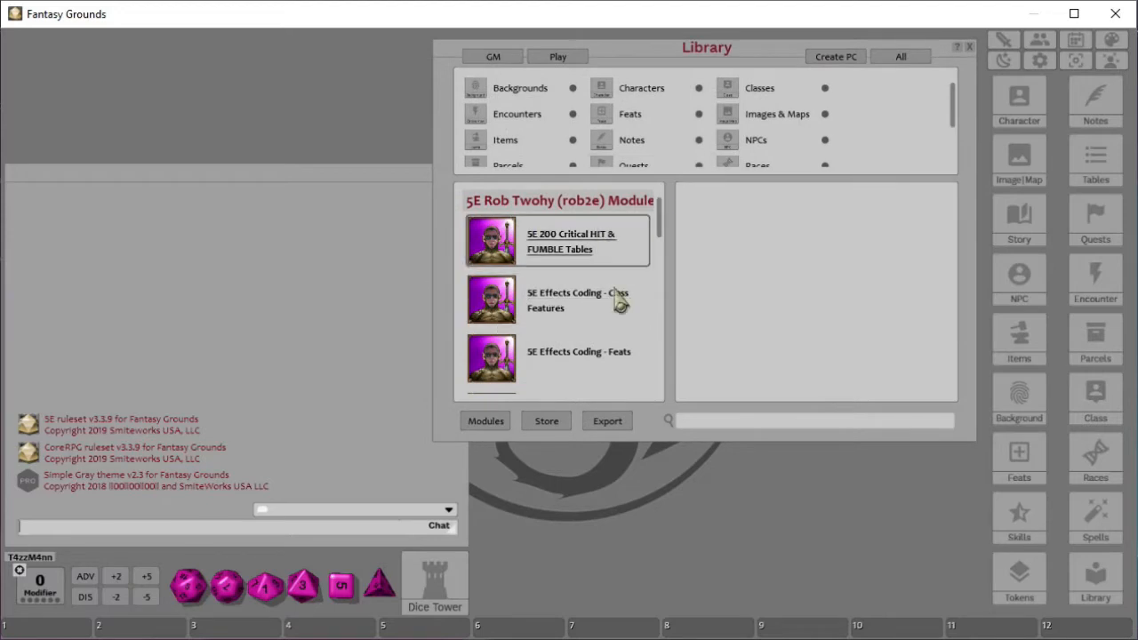
pyautogui.click(486, 422)
pyautogui.moveTo(955, 195); pyautogui.dragTo(490, 79)
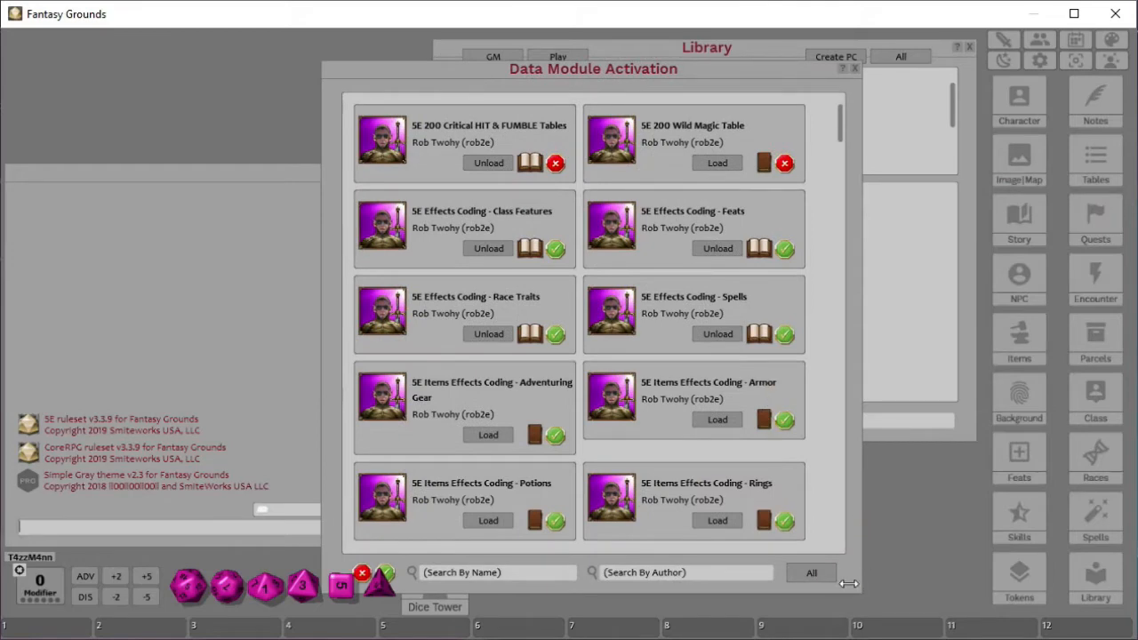
pyautogui.press('ctrl')
pyautogui.moveTo(840, 560); pyautogui.dragTo(823, 437)
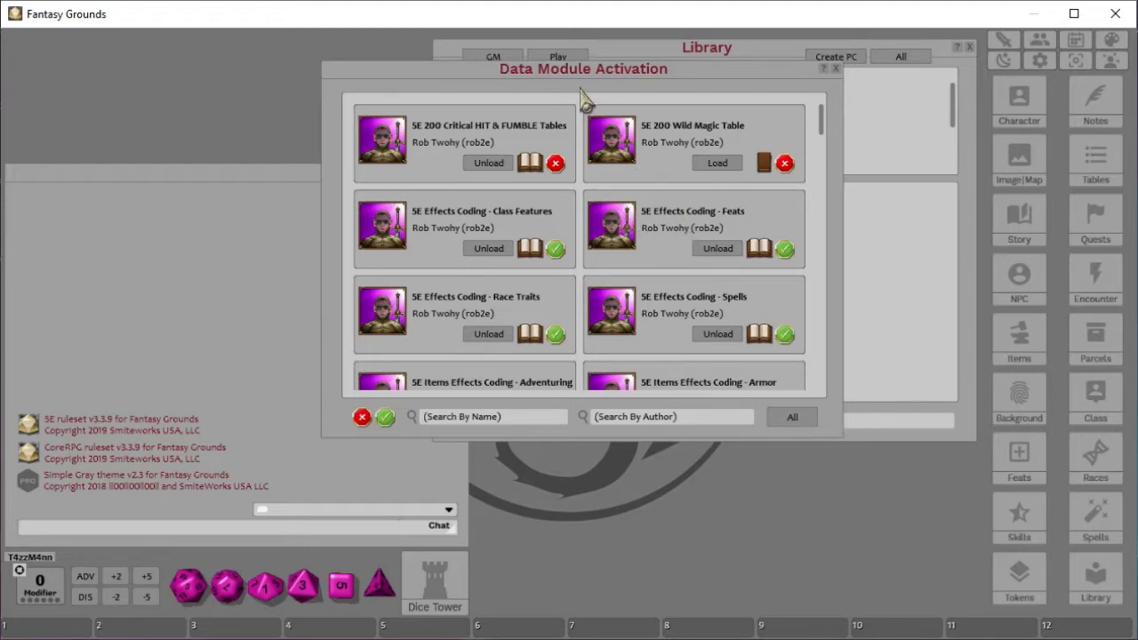
pyautogui.moveTo(558, 77); pyautogui.dragTo(417, 92)
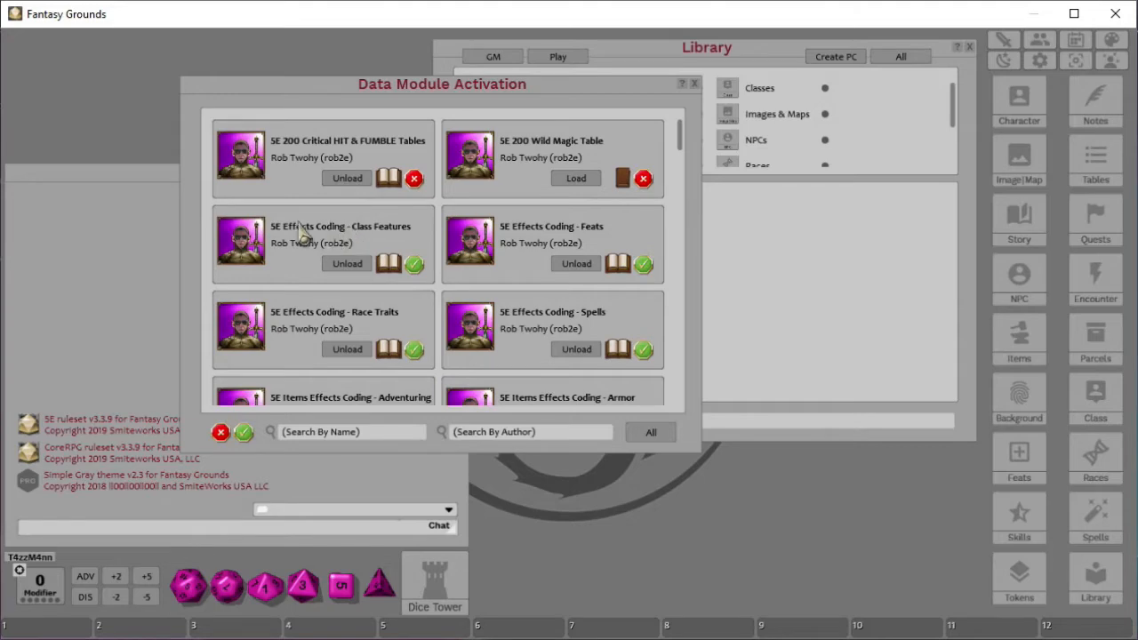
# - Scroll through the list of data modules and their load and activation states
pyautogui.scroll(-10, 495, 297)
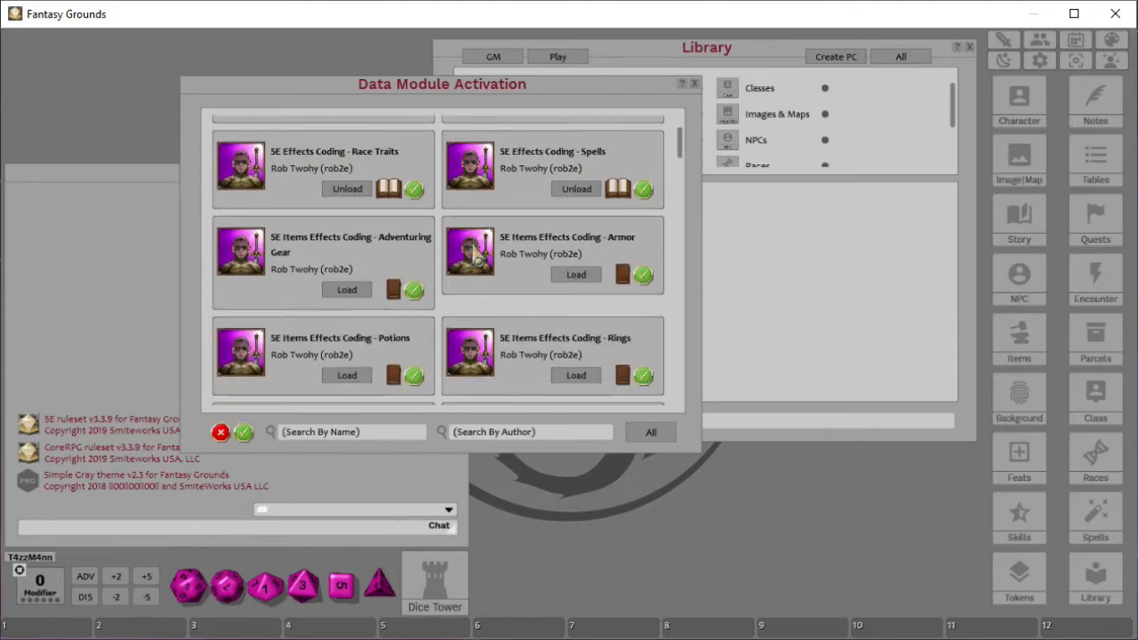
pyautogui.scroll(-15, 495, 298)
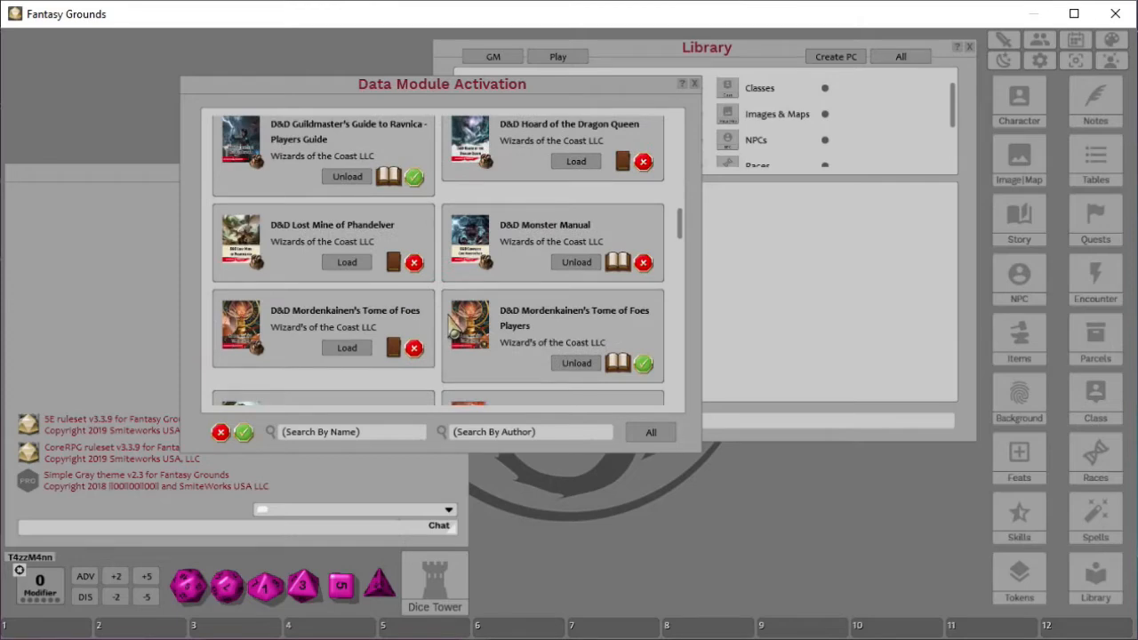
pyautogui.scroll(-10, 454, 316)
pyautogui.scroll(-15, 454, 302)
pyautogui.scroll(-5, 427, 325)
pyautogui.scroll(9, 425, 320)
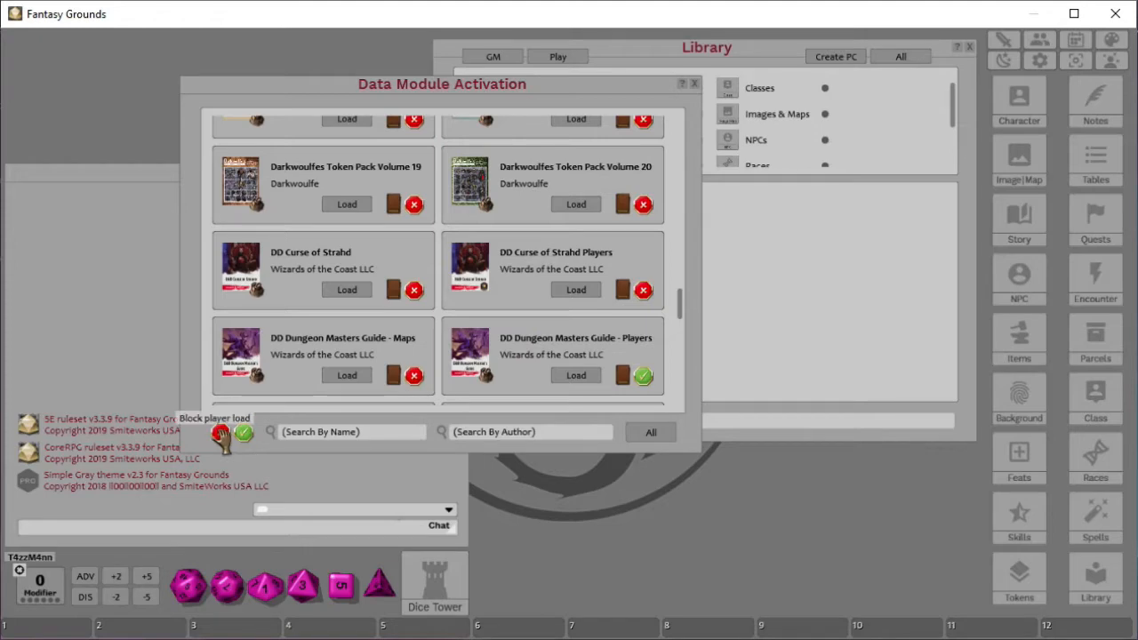
pyautogui.scroll(10, 518, 347)
pyautogui.scroll(12, 518, 347)
pyautogui.scroll(12, 518, 347)
pyautogui.scroll(12, 518, 347)
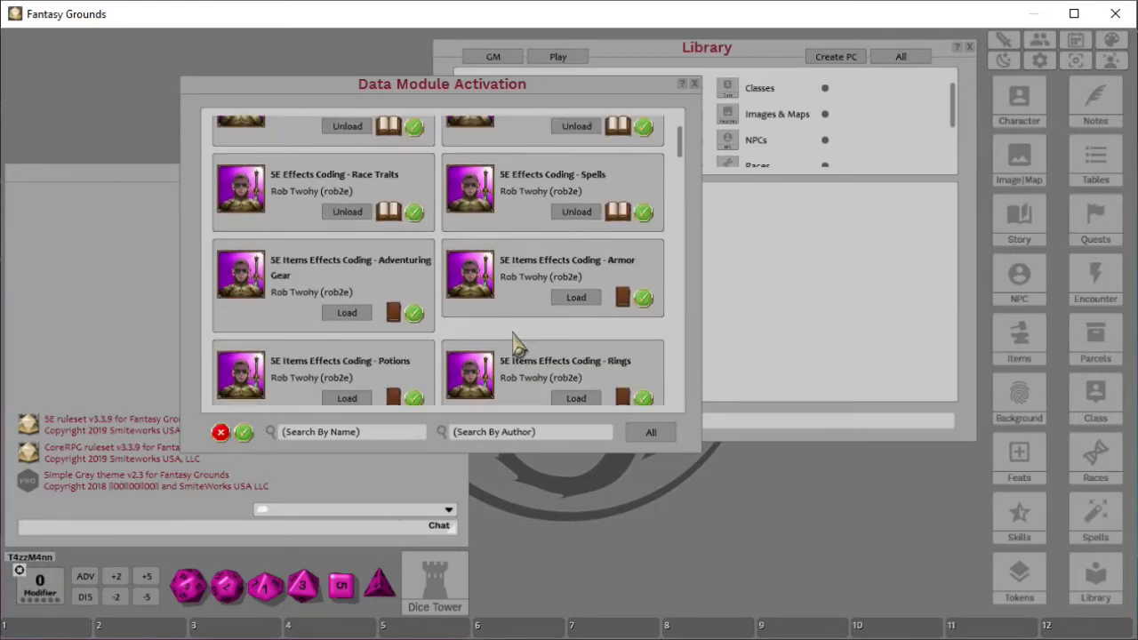
pyautogui.scroll(3, 518, 347)
pyautogui.scroll(-3, 533, 274)
pyautogui.scroll(3, 508, 315)
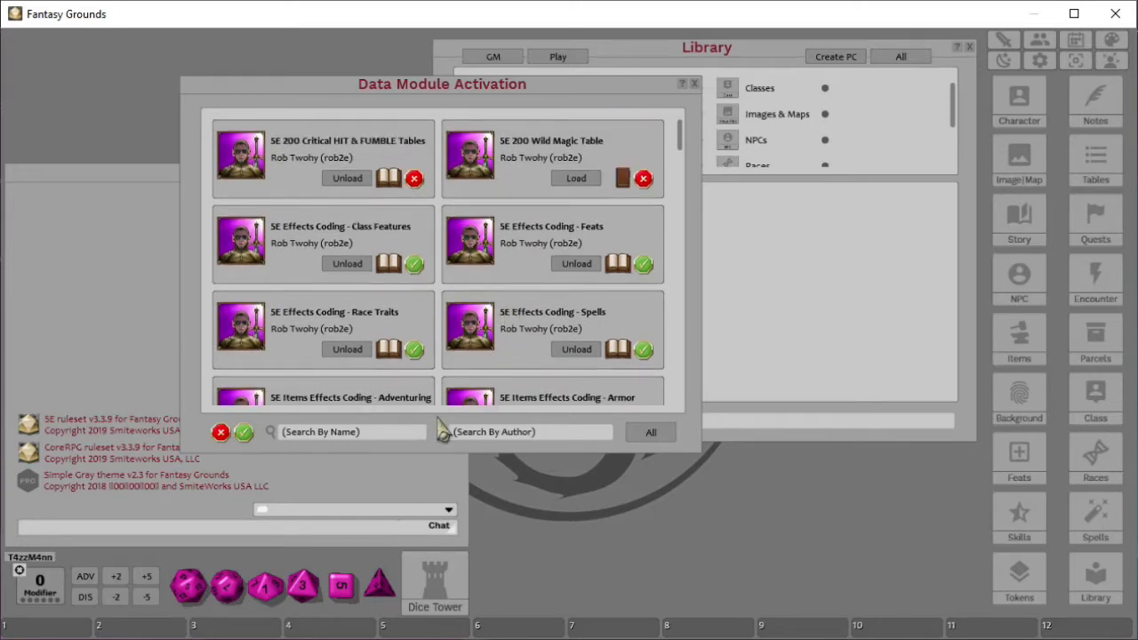
# - Filter the modules by name for players and scroll through the results
pyautogui.click(378, 440)
pyautogui.press('Return')
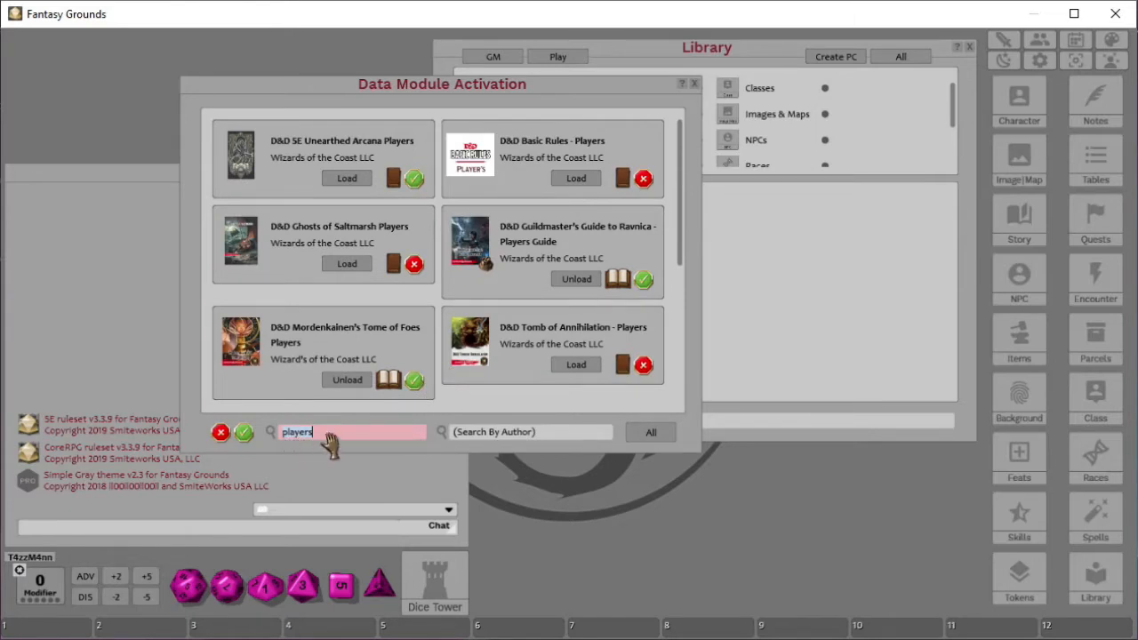
pyautogui.scroll(-3, 384, 188)
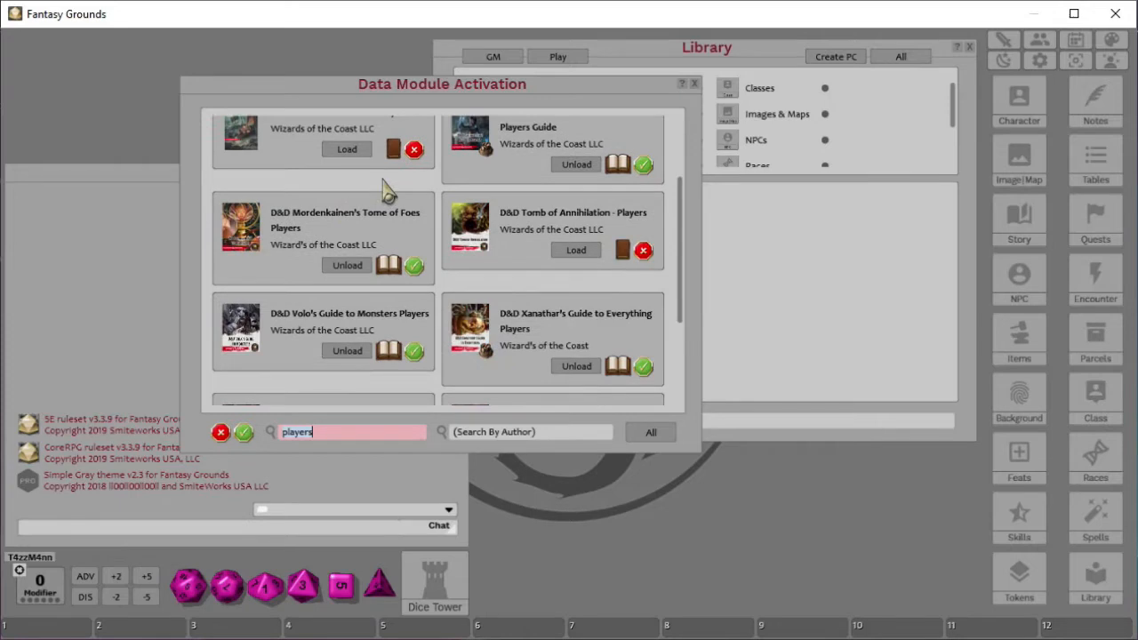
pyautogui.scroll(-5, 376, 294)
pyautogui.scroll(8, 376, 294)
# - Filter the modules by name for handbook
pyautogui.click(334, 440)
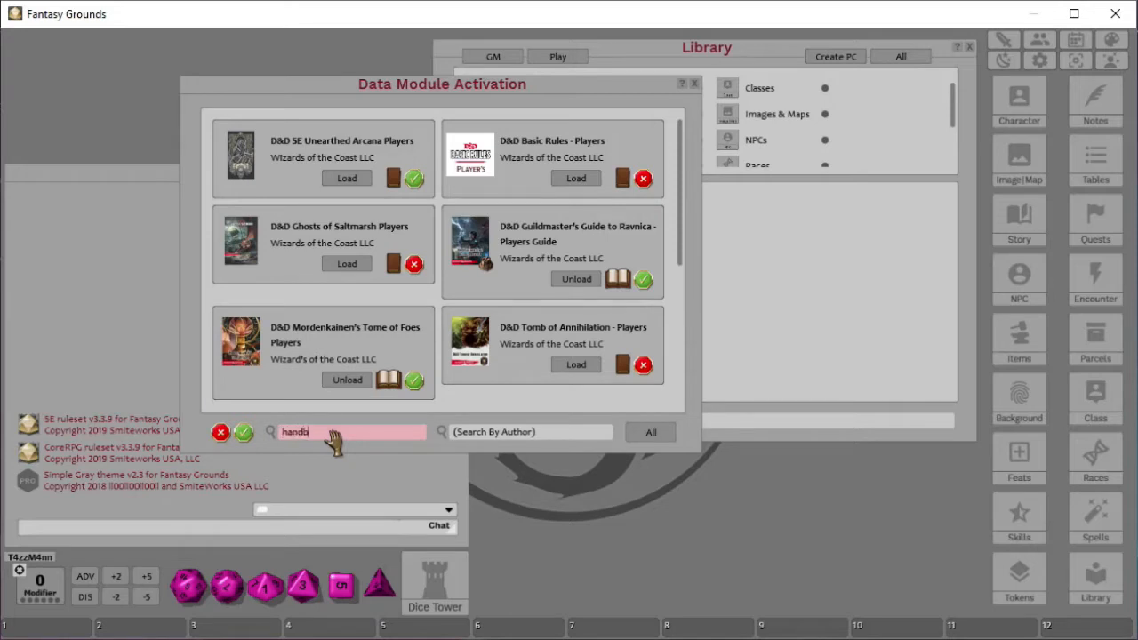
pyautogui.press('Return')
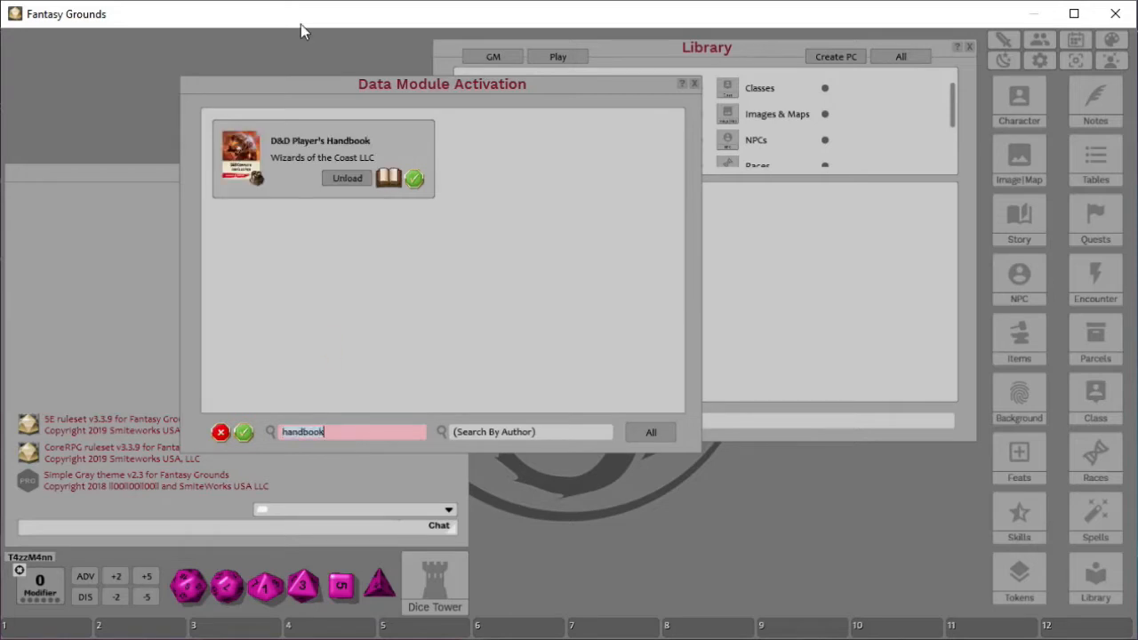
# - Filter the modules by name for xan, then clear the name filter
pyautogui.click(353, 433)
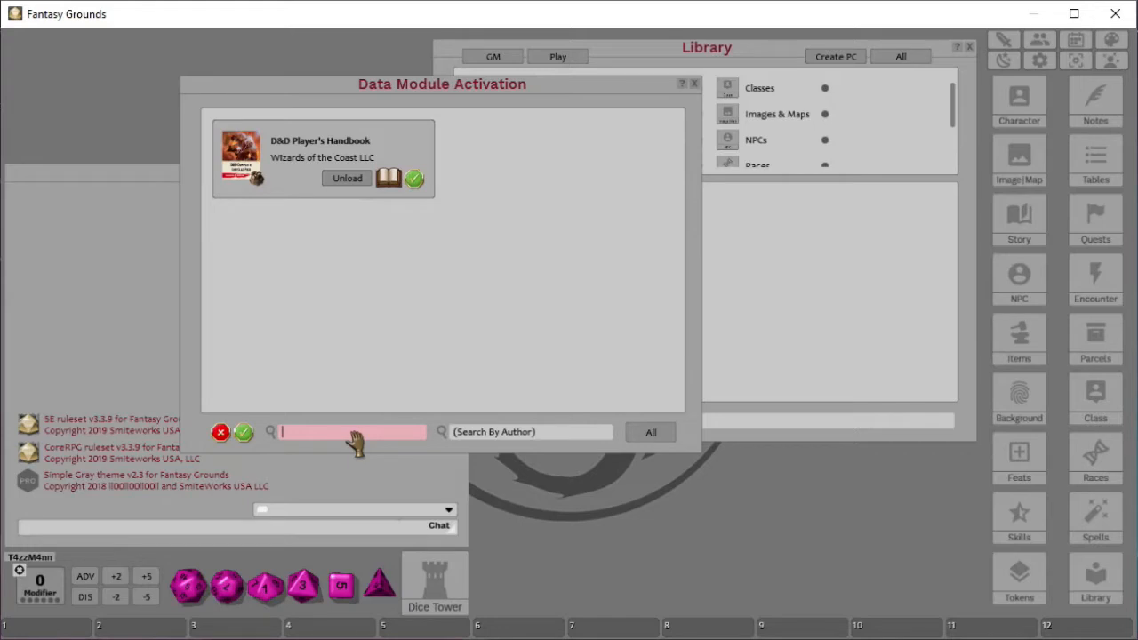
pyautogui.write('xan')
pyautogui.press('Return')
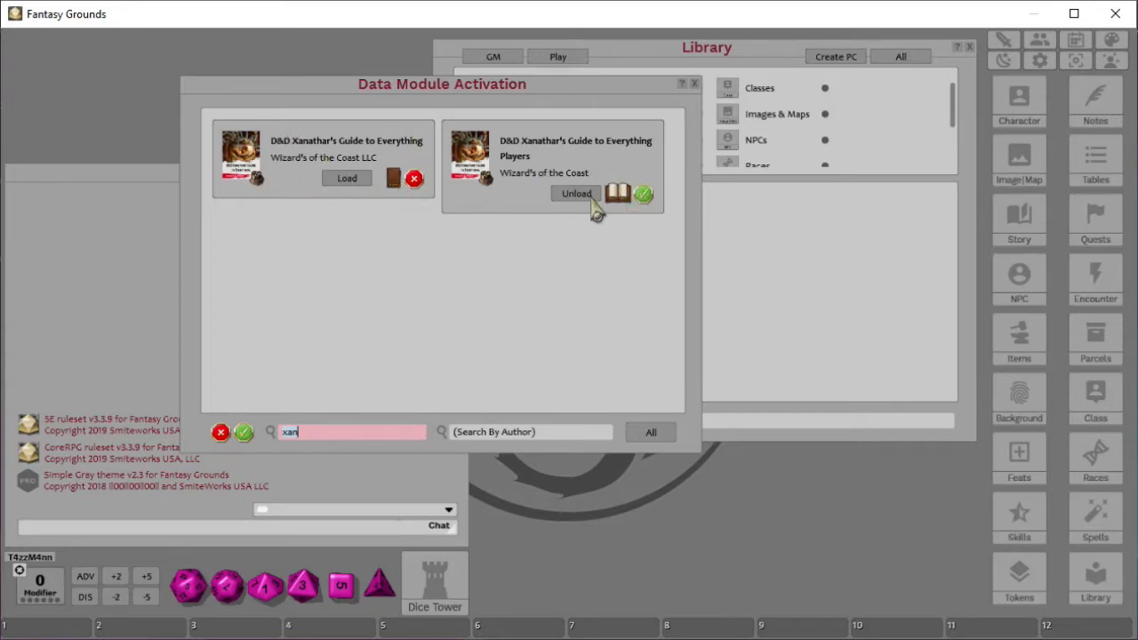
pyautogui.click(353, 436)
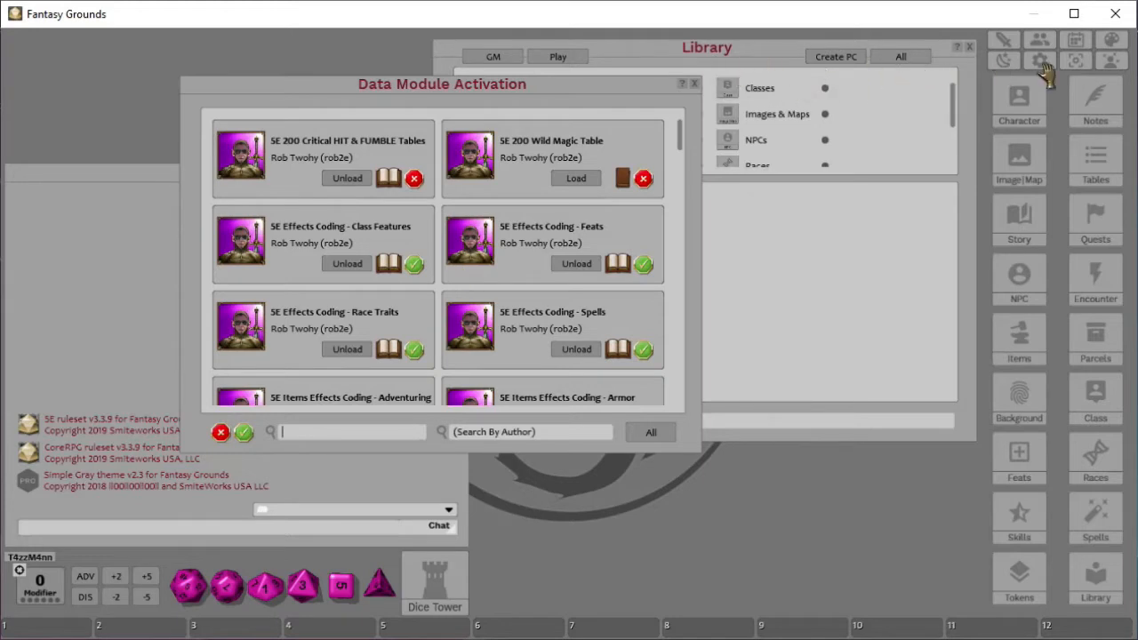
# - Open the DerbyFam character sheet from the character selection and view its Skills tab
pyautogui.click(1019, 103)
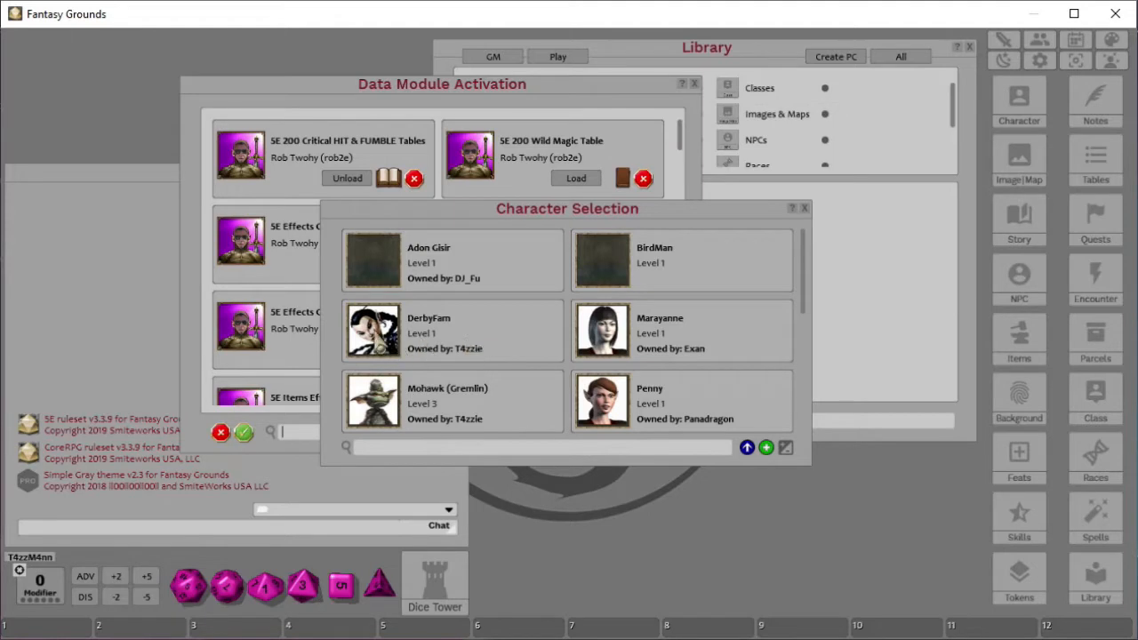
pyautogui.click(379, 334)
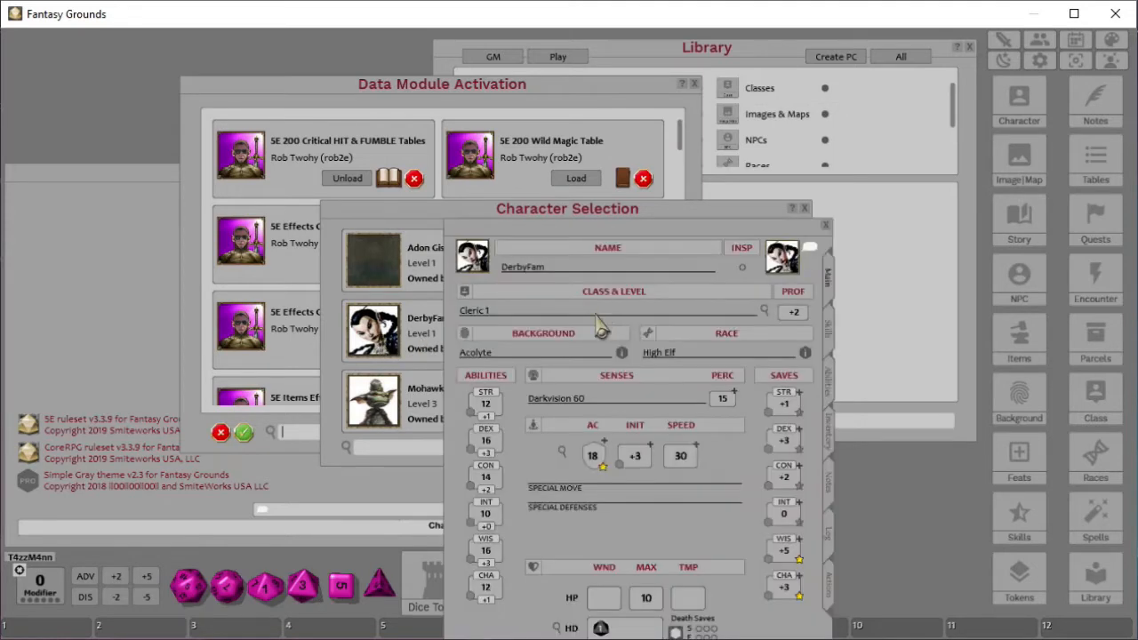
pyautogui.click(830, 332)
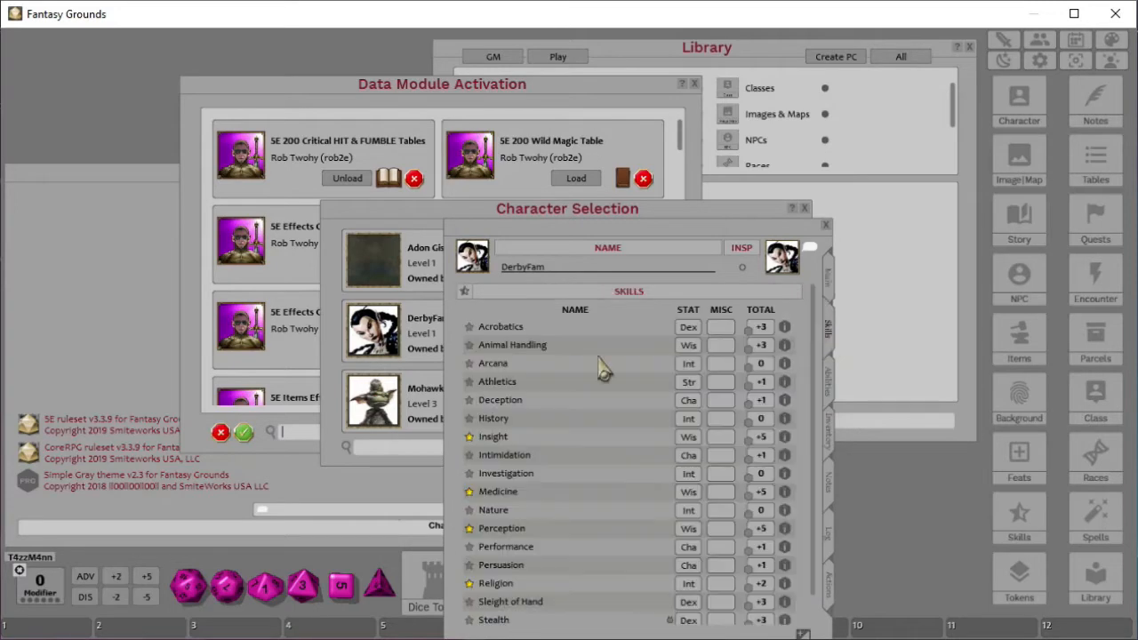
# - Review the Abilities tab and the Fey Ancestry trait, then close the sheet and the character selection
pyautogui.click(832, 384)
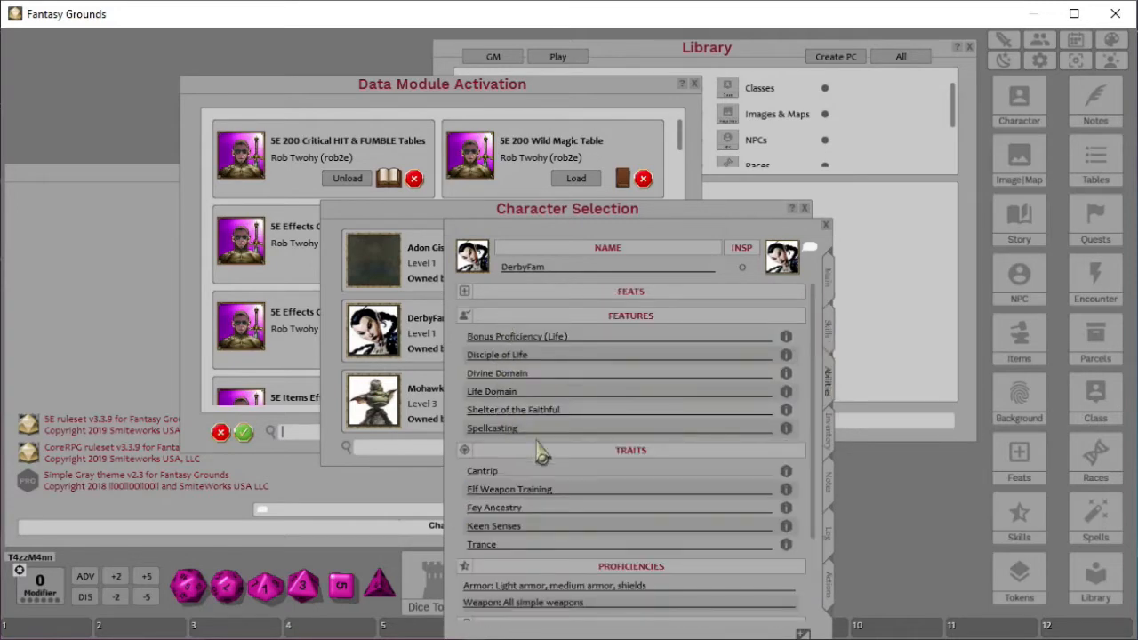
pyautogui.scroll(-1, 542, 453)
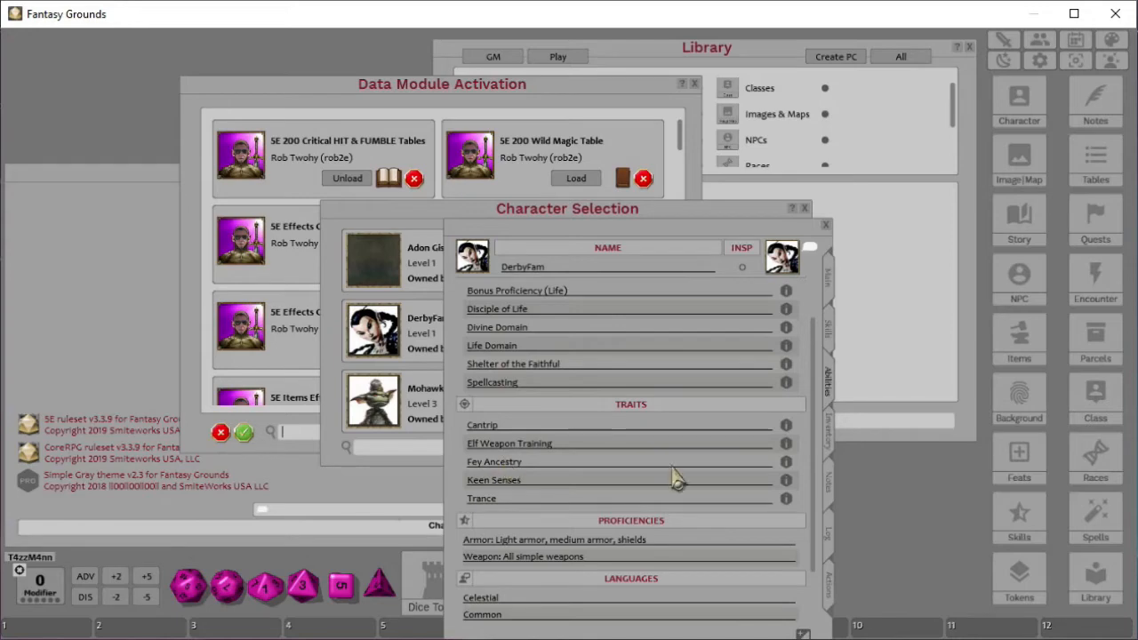
pyautogui.click(786, 462)
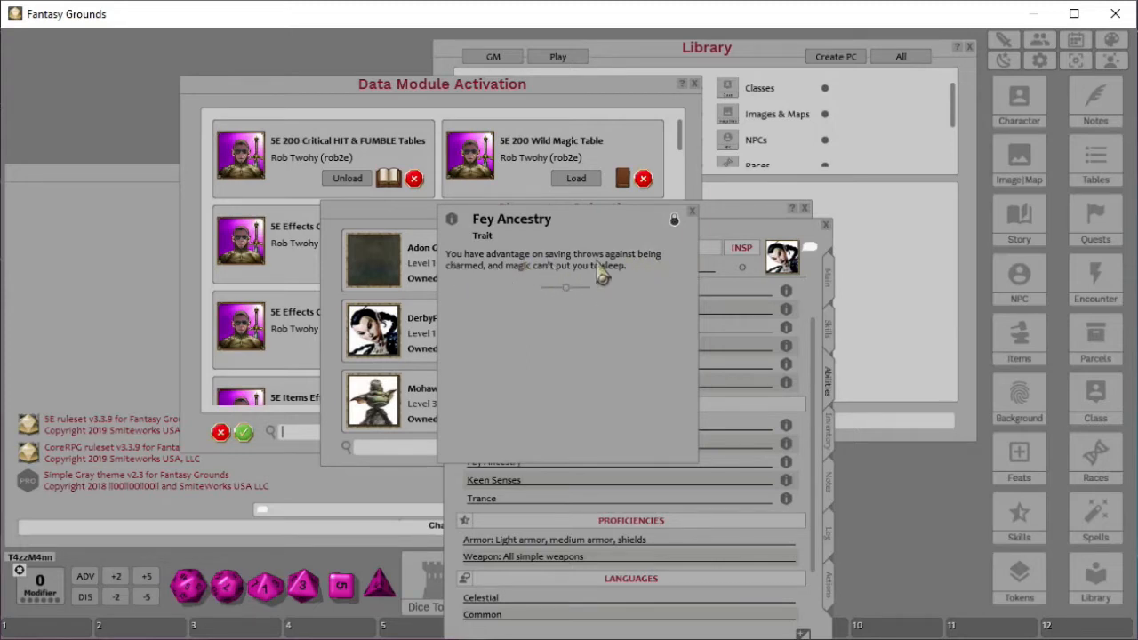
pyautogui.click(693, 214)
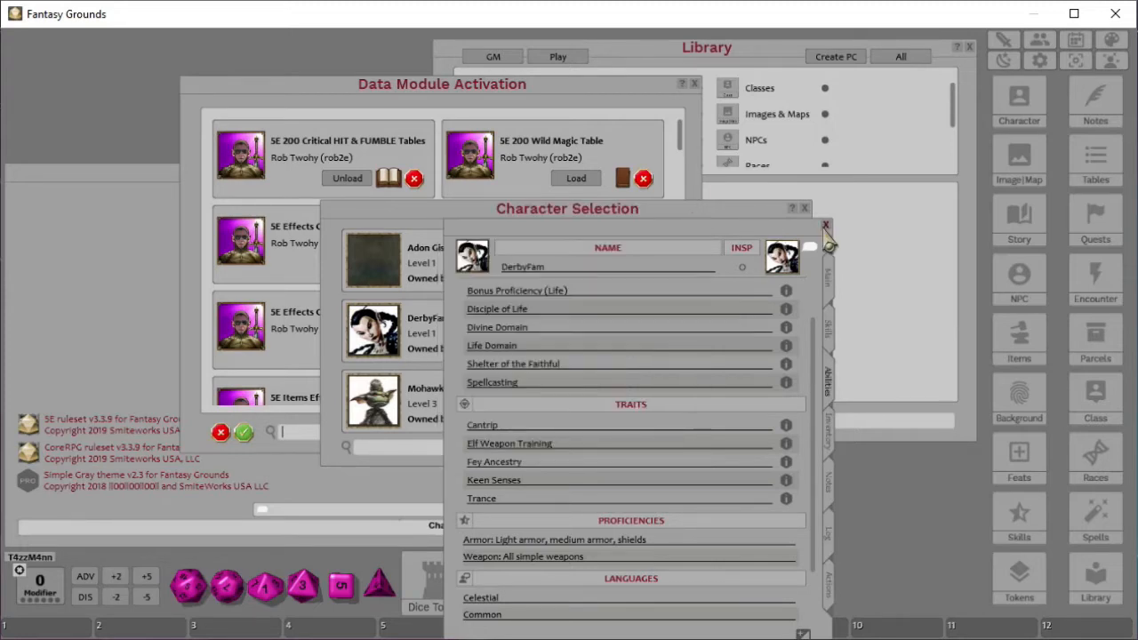
pyautogui.click(825, 226)
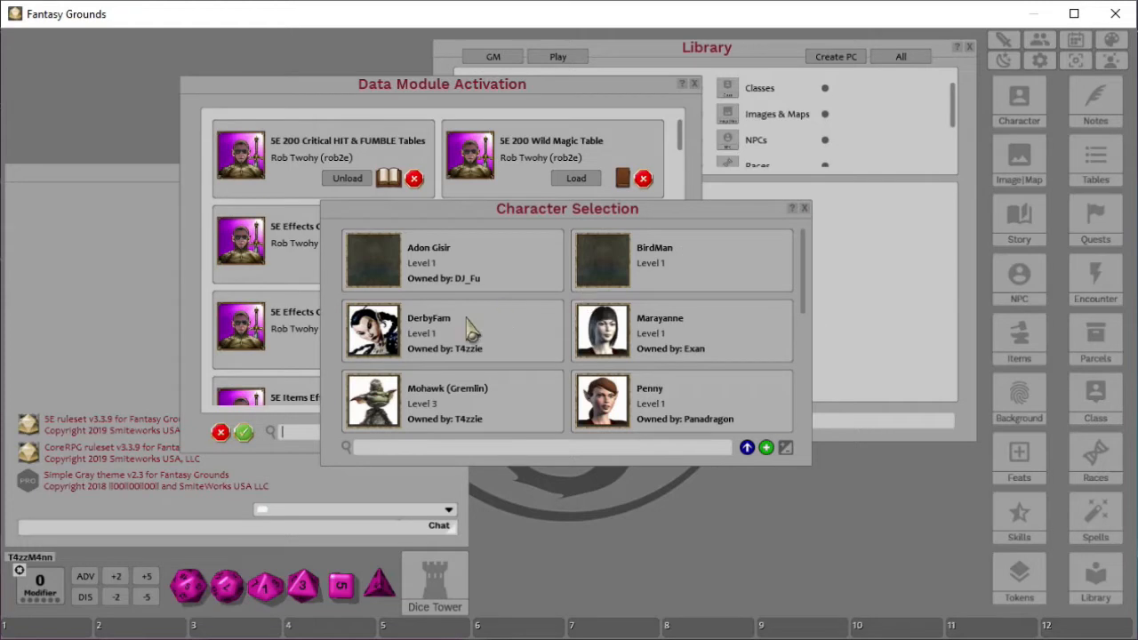
pyautogui.click(805, 208)
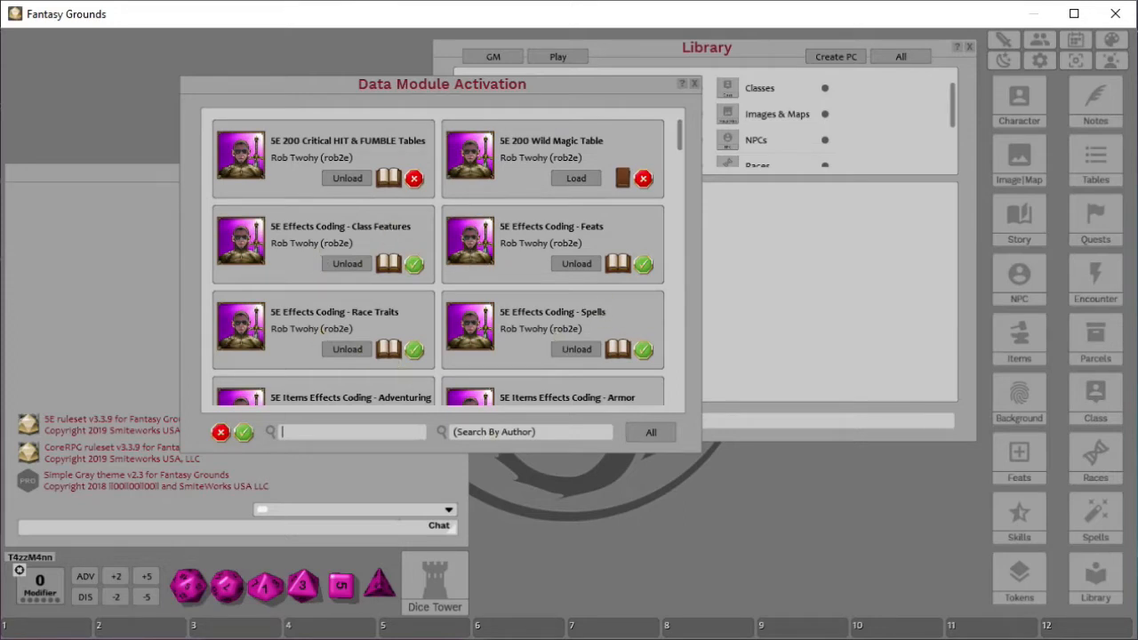
# - Switch to the browser and scroll through the Fantasy Grounds 5E Coding bundle page on DMs Guild
pyautogui.click(1032, 14)
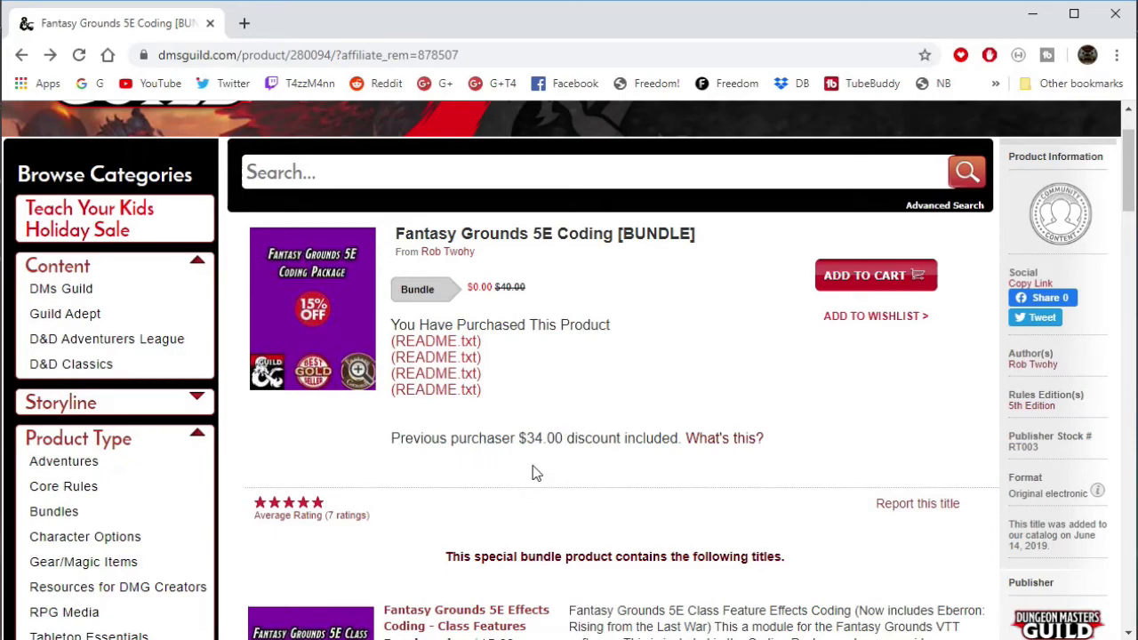
pyautogui.scroll(-5, 666, 409)
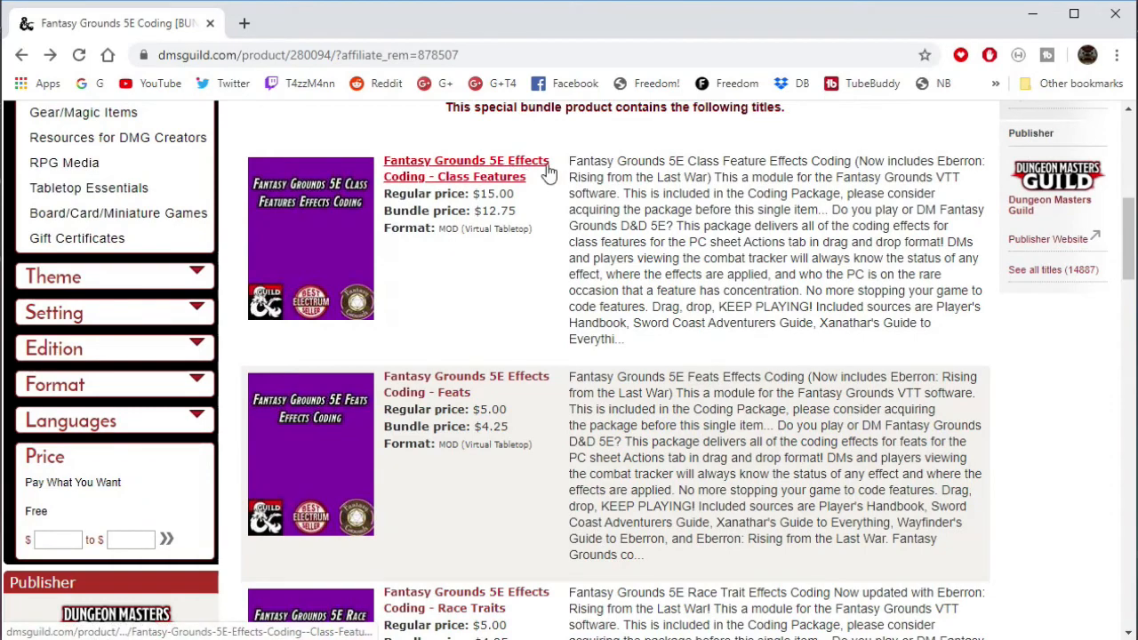
pyautogui.scroll(-3, 513, 189)
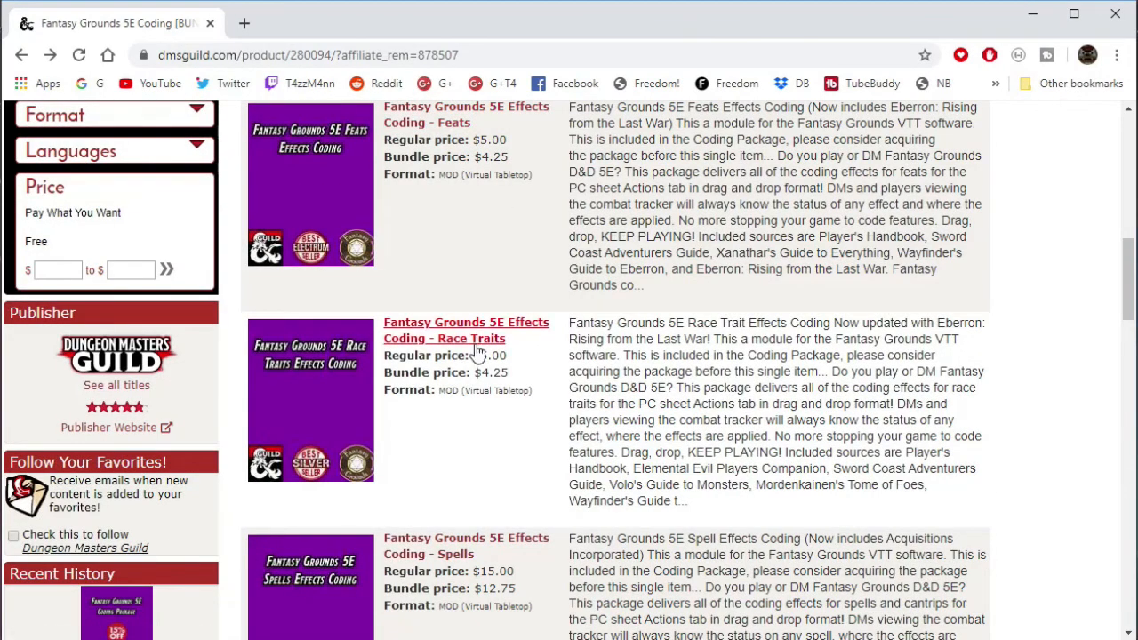
pyautogui.scroll(-3, 480, 355)
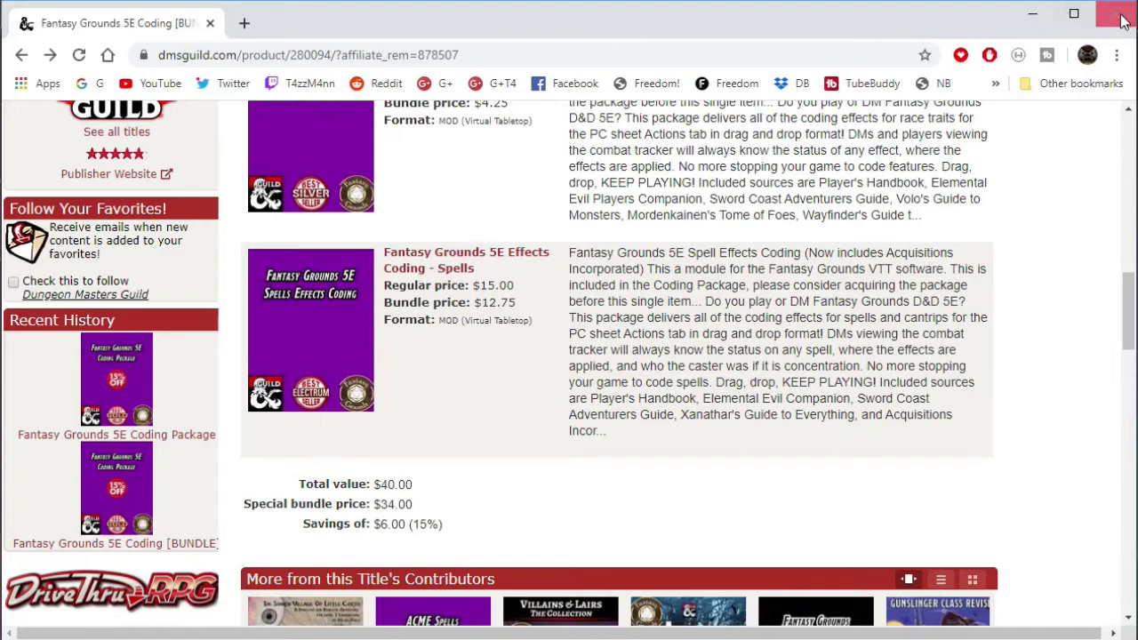
pyautogui.scroll(3, 533, 134)
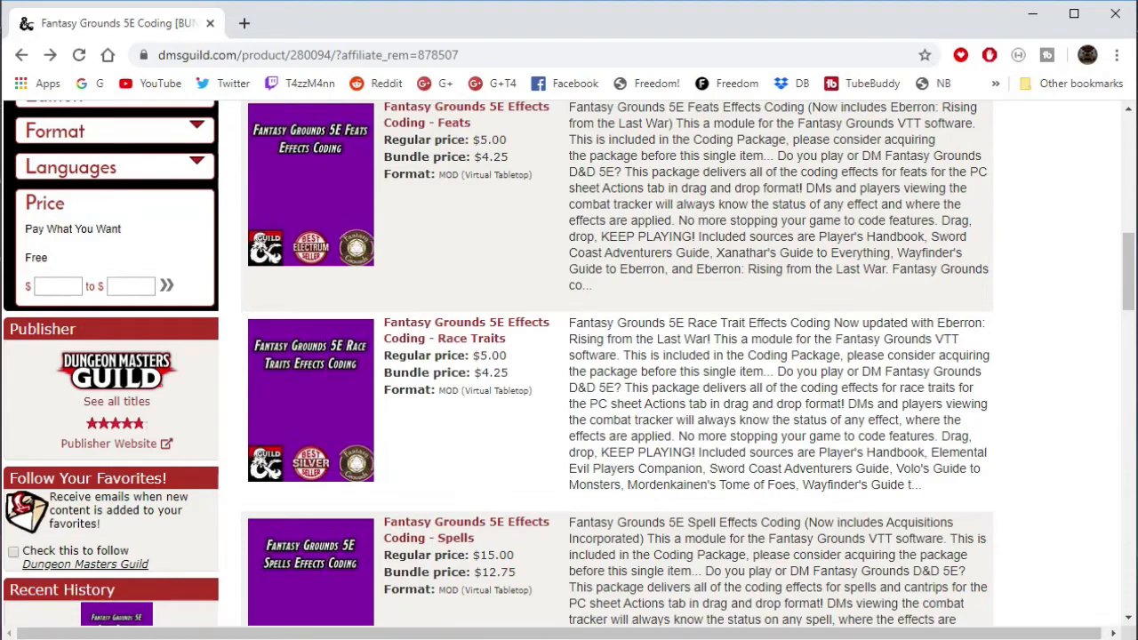
# - Scroll back to the top of the bundle page and minimize the browser
pyautogui.scroll(3, 541, 162)
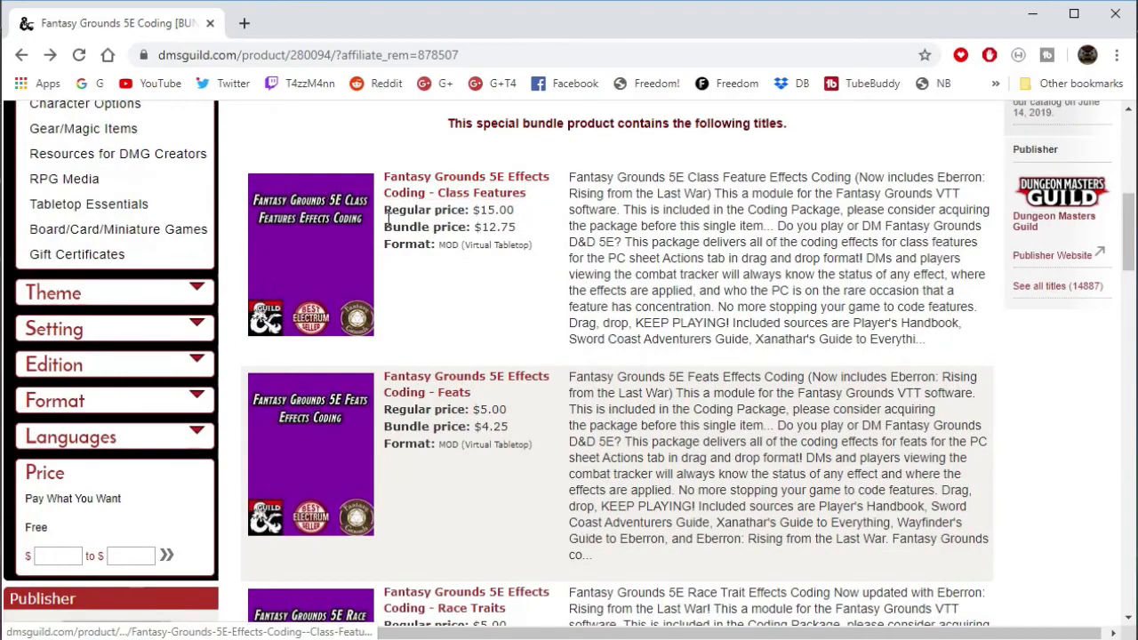
pyautogui.scroll(-5, 458, 468)
pyautogui.scroll(10, 495, 465)
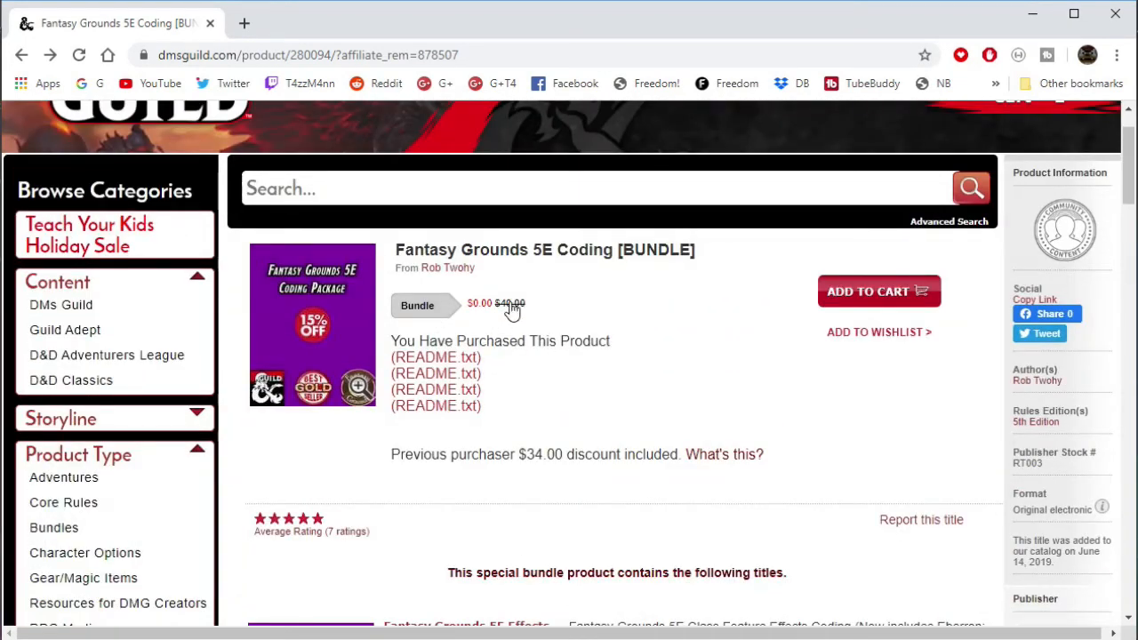
pyautogui.click(1032, 14)
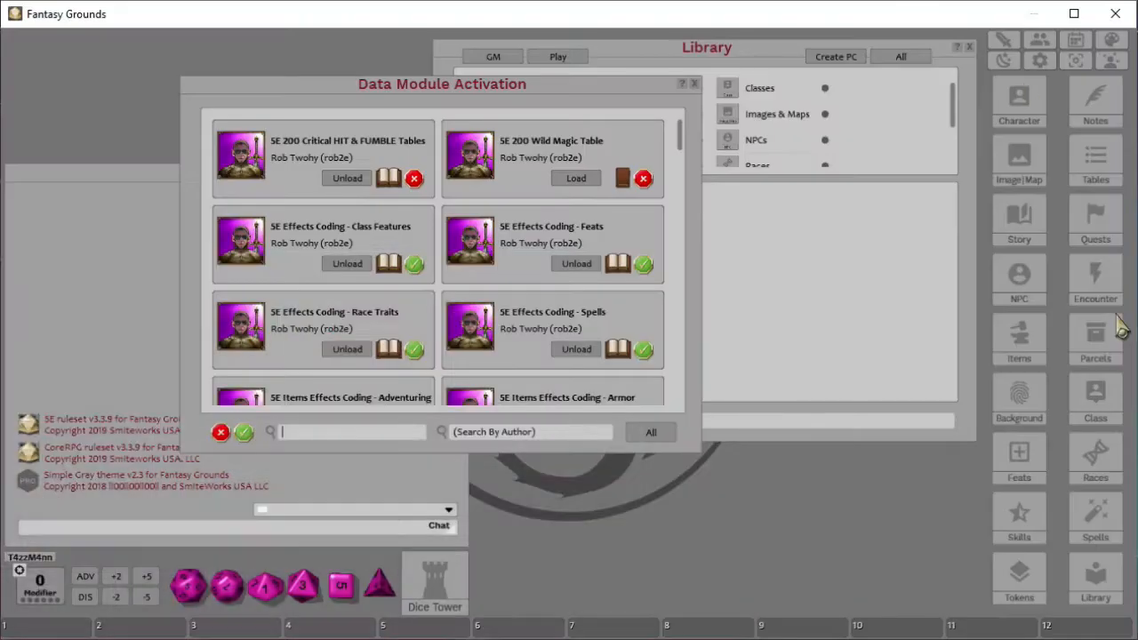
# - Close the module activation window and scroll through the Library's list of loaded modules
pyautogui.click(694, 84)
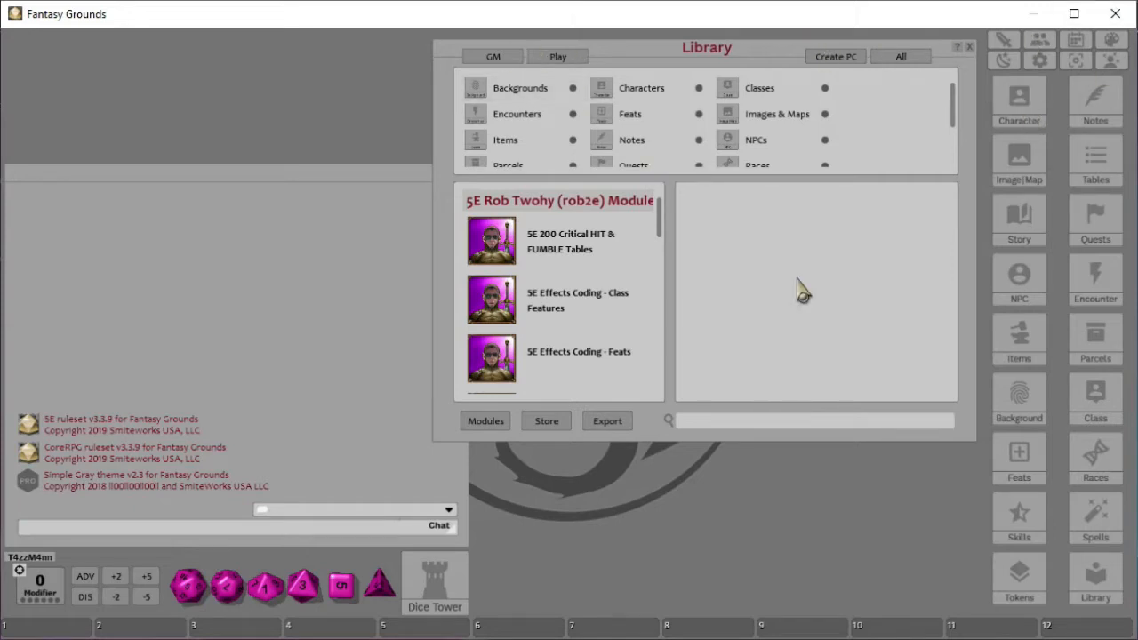
pyautogui.scroll(-15, 544, 258)
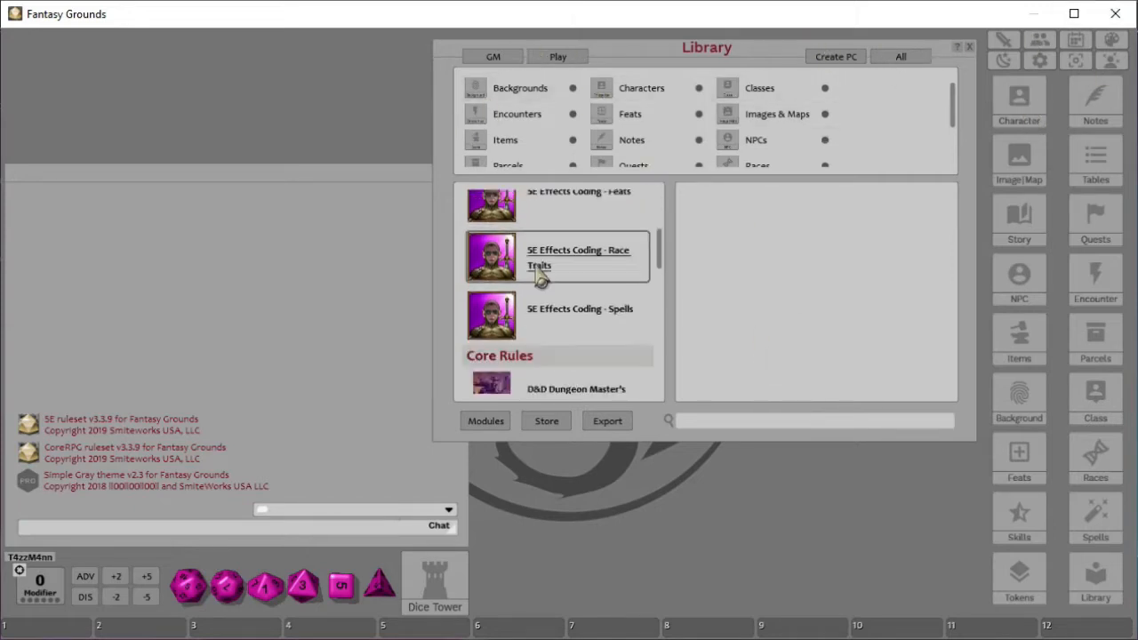
pyautogui.scroll(15, 520, 346)
pyautogui.scroll(3, 515, 351)
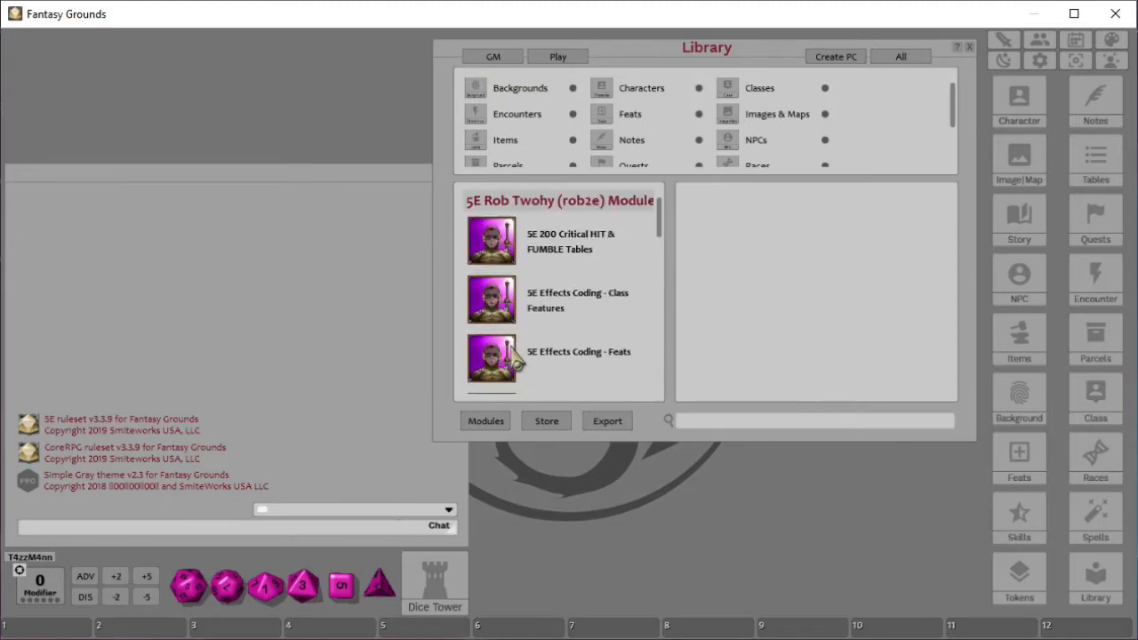
pyautogui.scroll(-2, 563, 242)
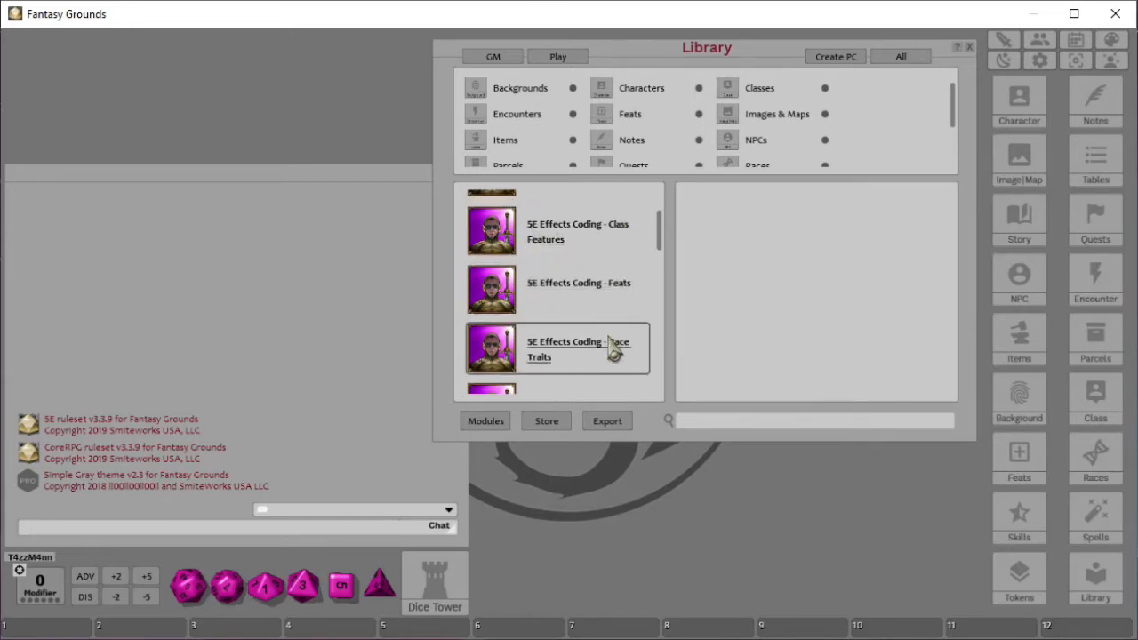
pyautogui.scroll(-3, 610, 346)
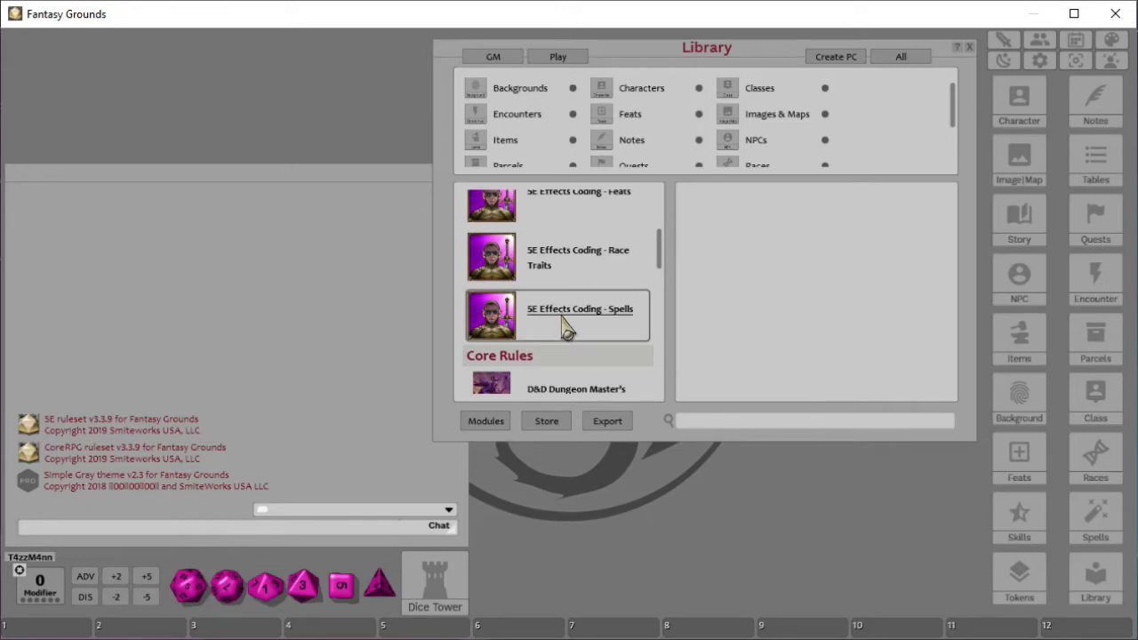
pyautogui.scroll(-6, 568, 322)
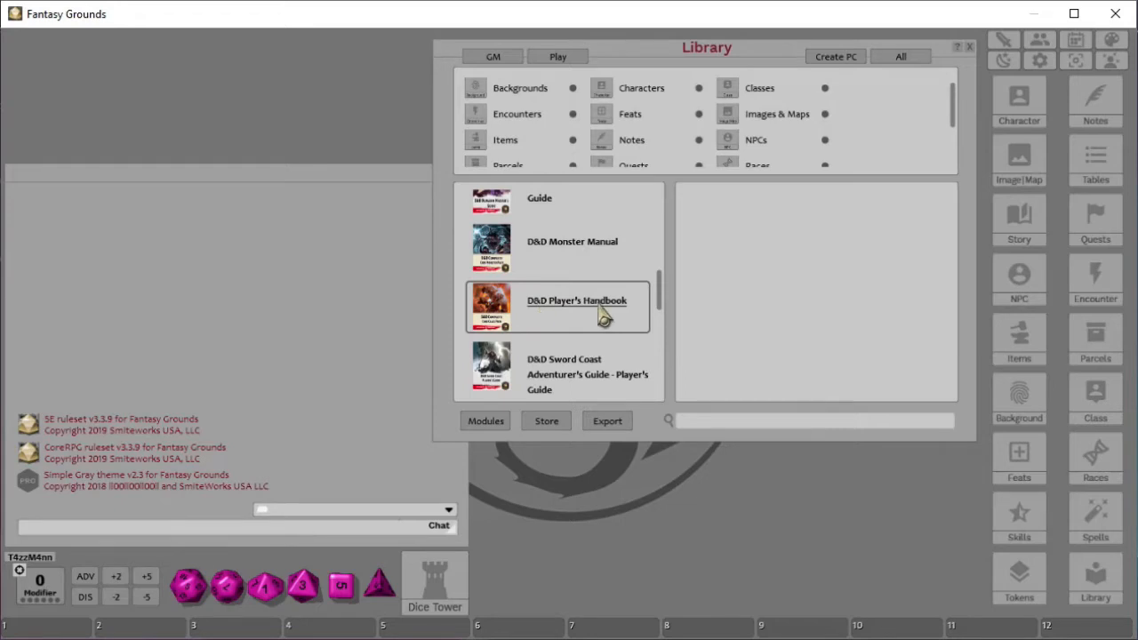
pyautogui.scroll(-2, 602, 316)
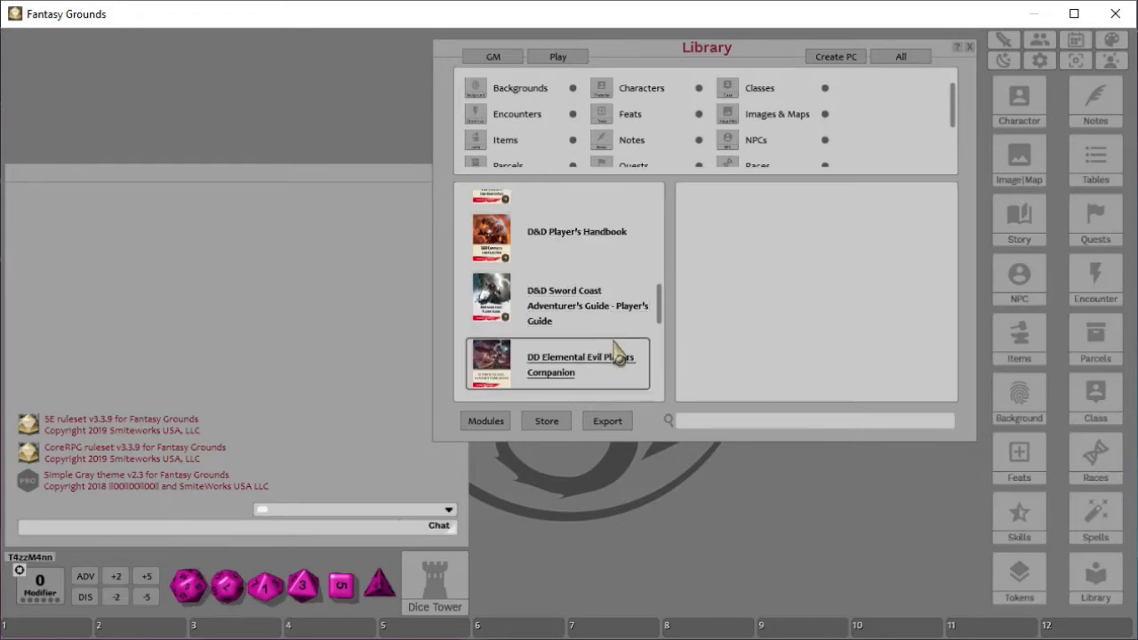
pyautogui.scroll(-1, 573, 365)
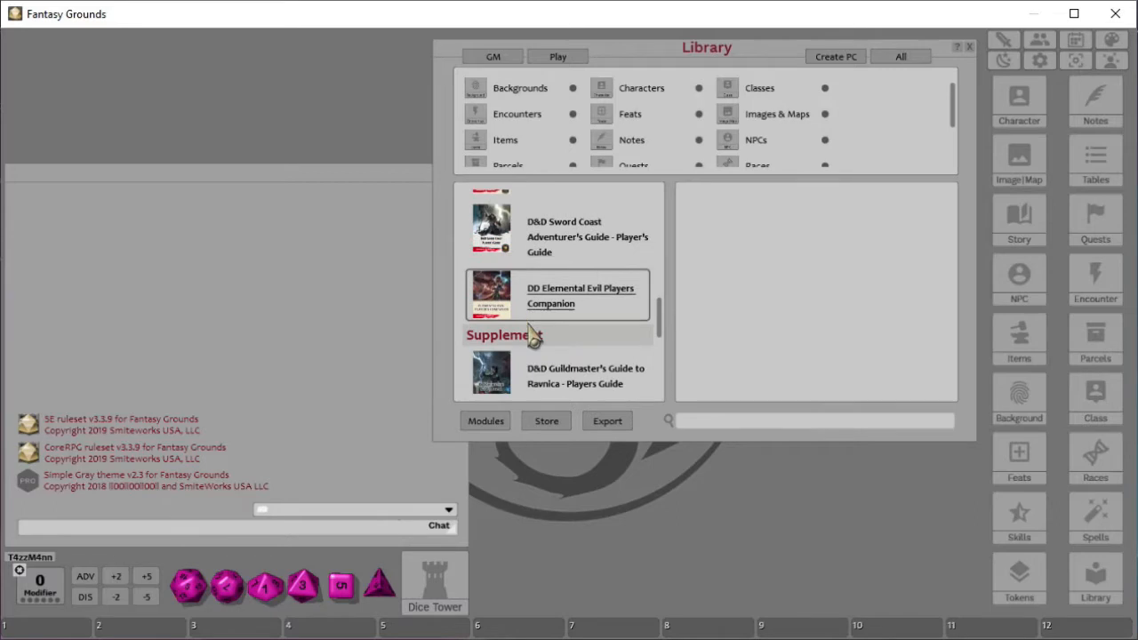
pyautogui.scroll(-1, 582, 356)
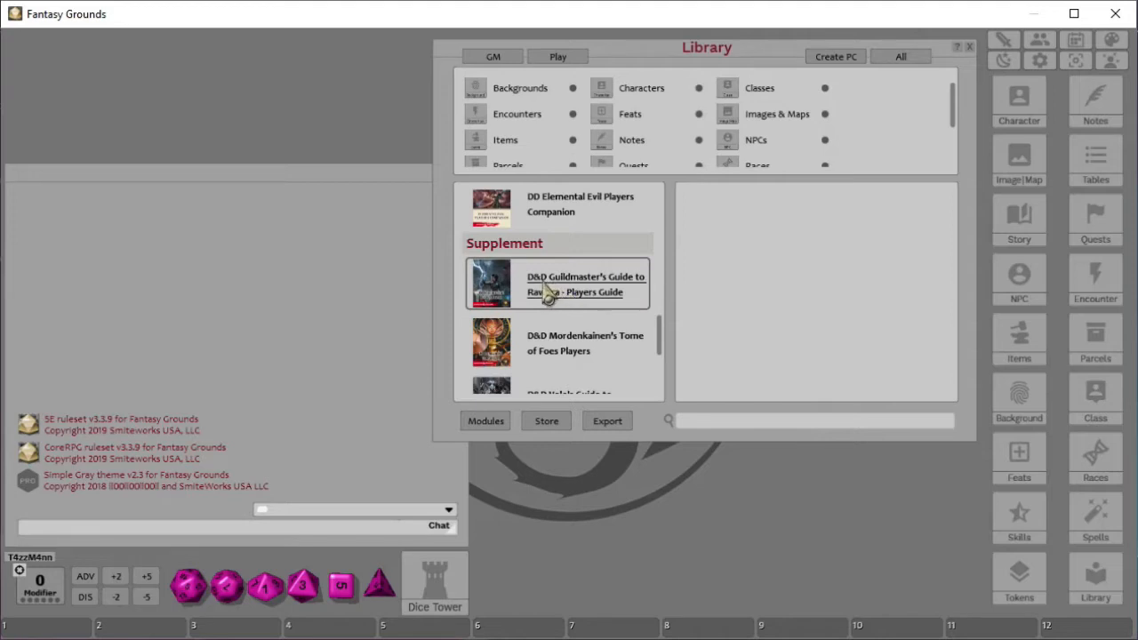
pyautogui.scroll(-4, 549, 302)
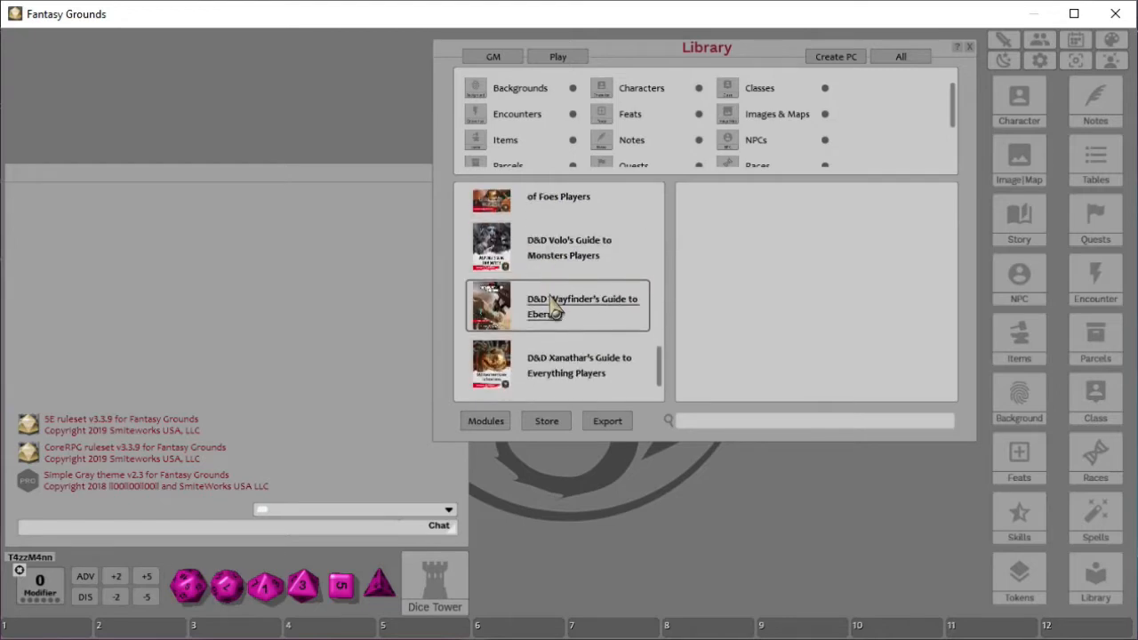
pyautogui.scroll(3, 553, 315)
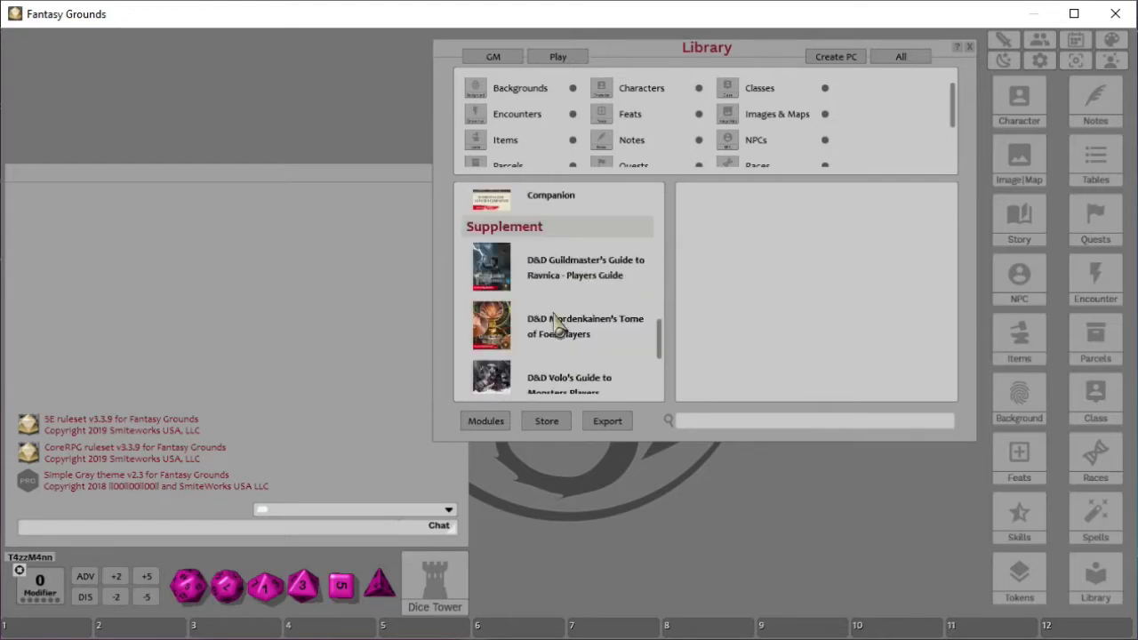
pyautogui.scroll(3, 551, 311)
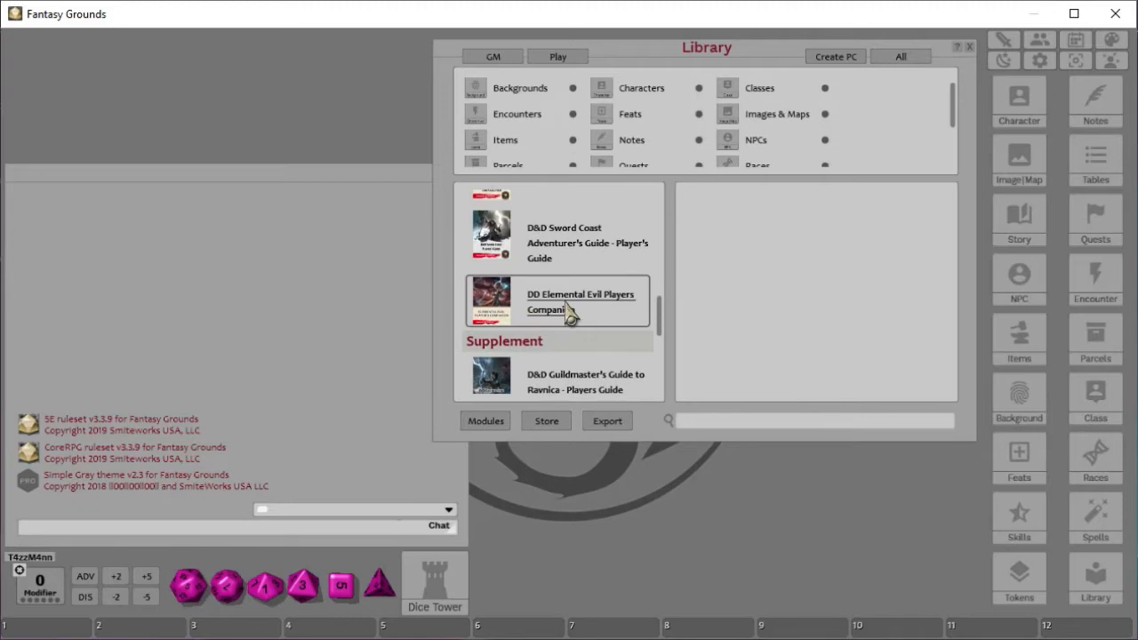
pyautogui.scroll(6, 608, 320)
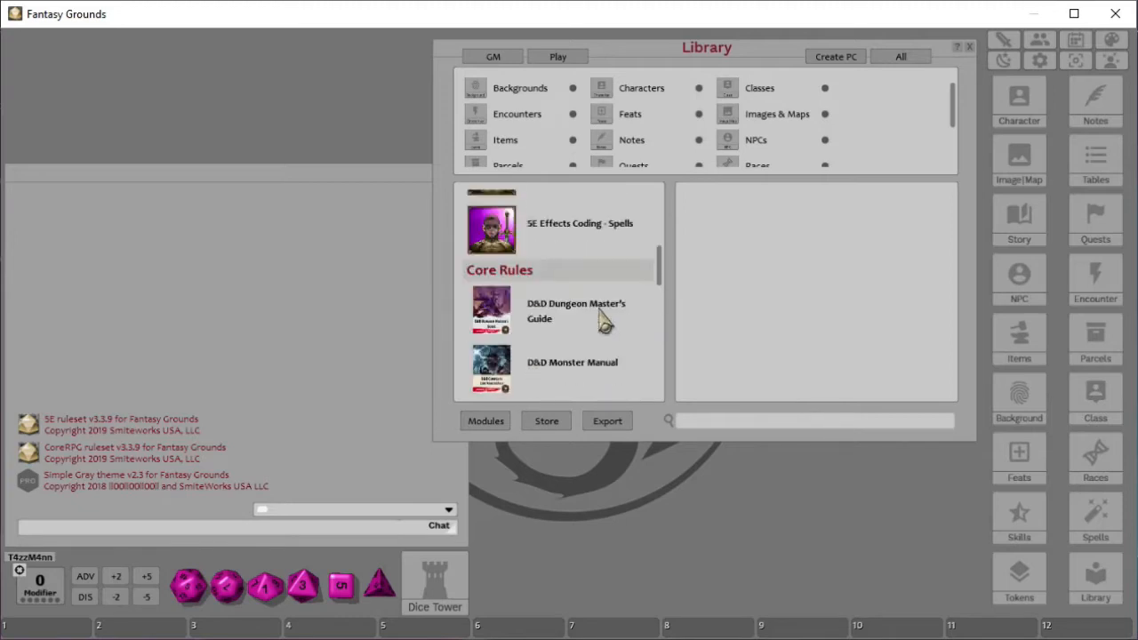
pyautogui.scroll(-2, 603, 321)
pyautogui.scroll(1, 560, 266)
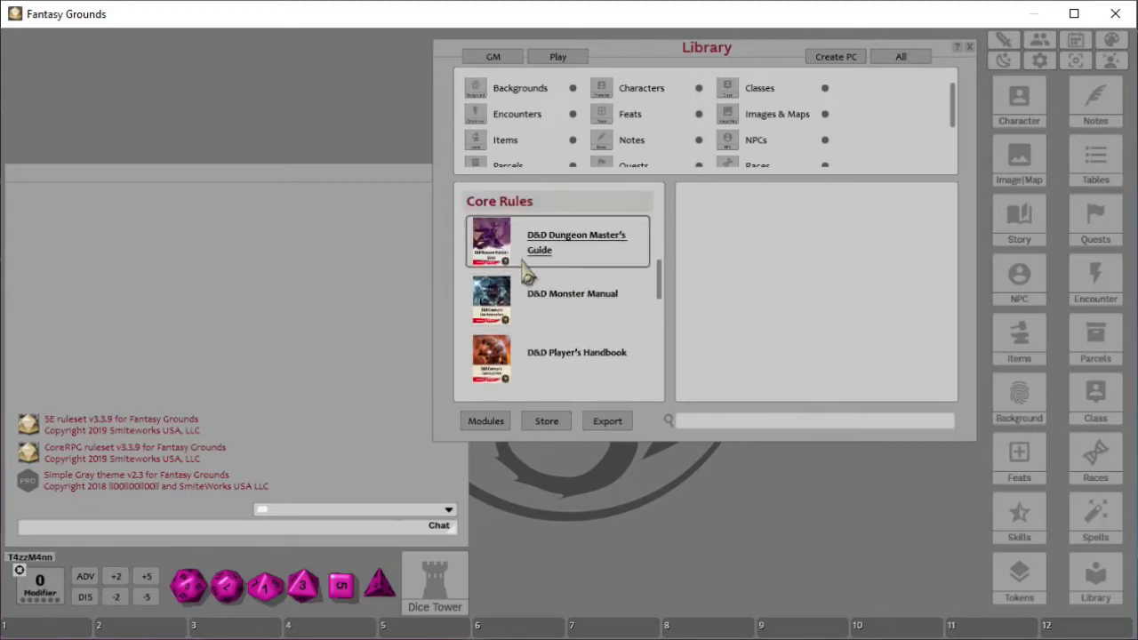
pyautogui.scroll(-3, 538, 279)
pyautogui.scroll(-3, 590, 300)
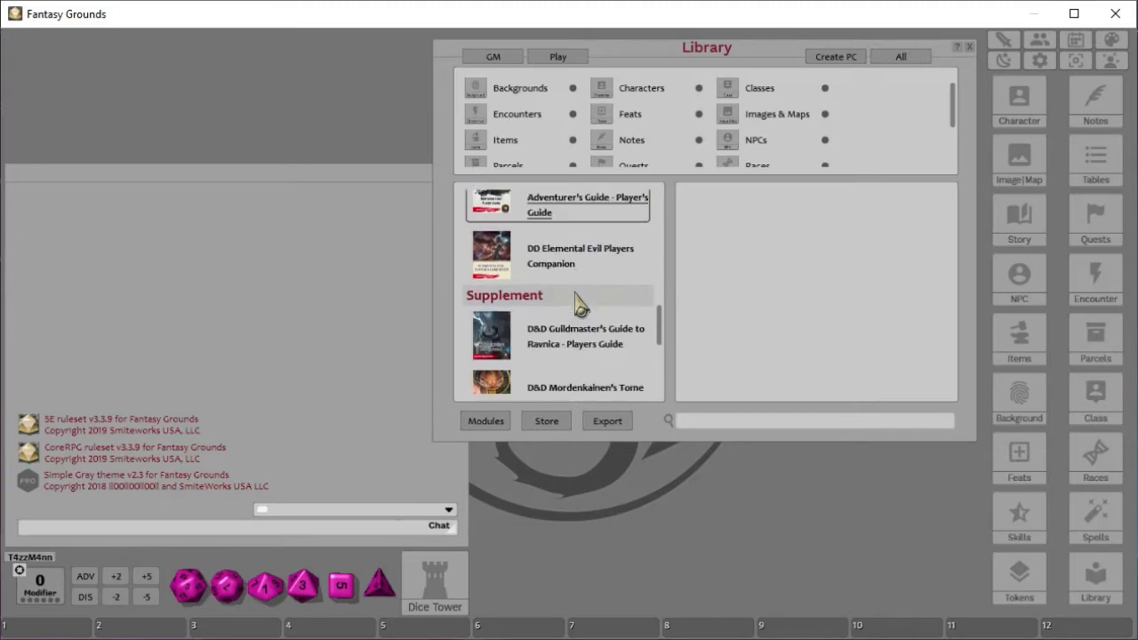
pyautogui.scroll(-2, 578, 304)
pyautogui.scroll(6, 574, 311)
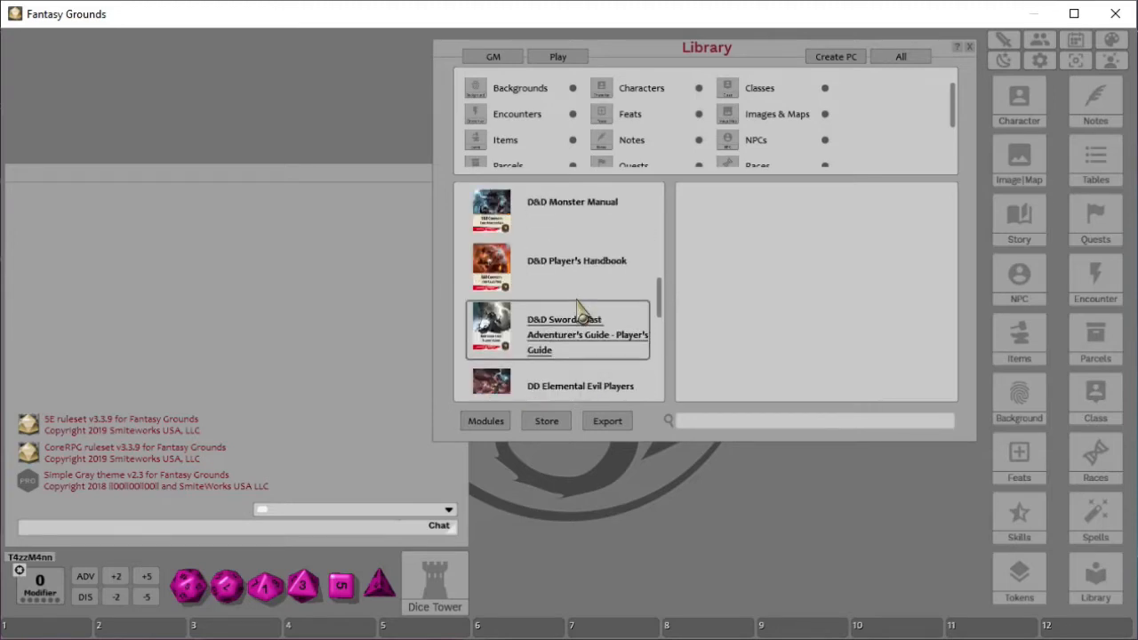
pyautogui.scroll(-2, 582, 293)
pyautogui.scroll(-2, 582, 324)
pyautogui.scroll(1, 560, 258)
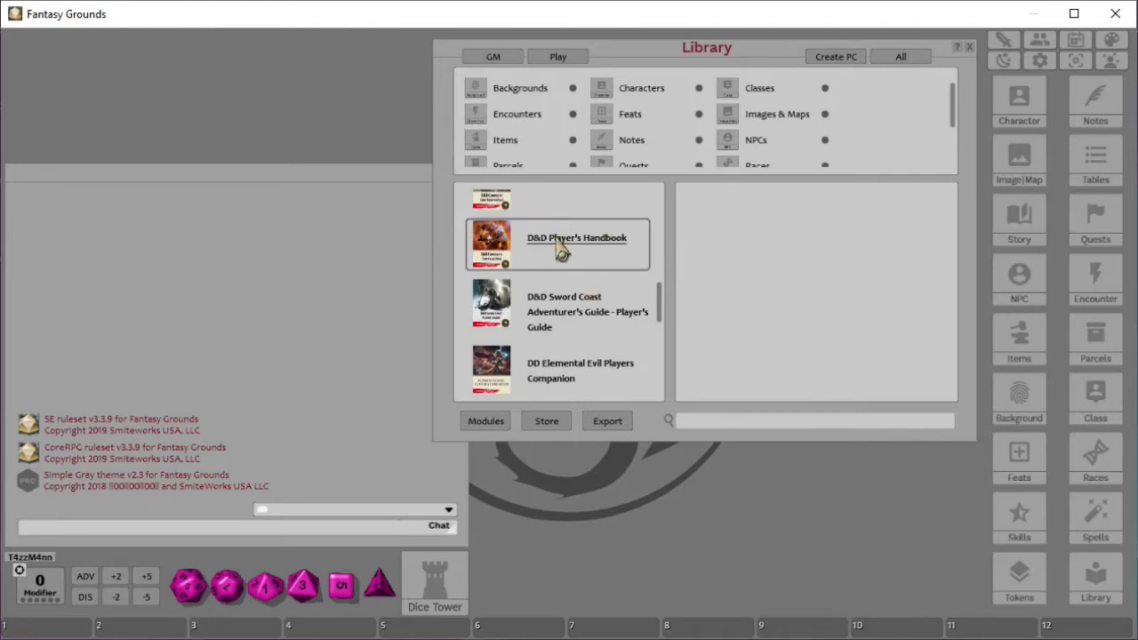
# - Open the D&D Player's Handbook reference manual, move its window, and expand its table of contents
pyautogui.click(551, 252)
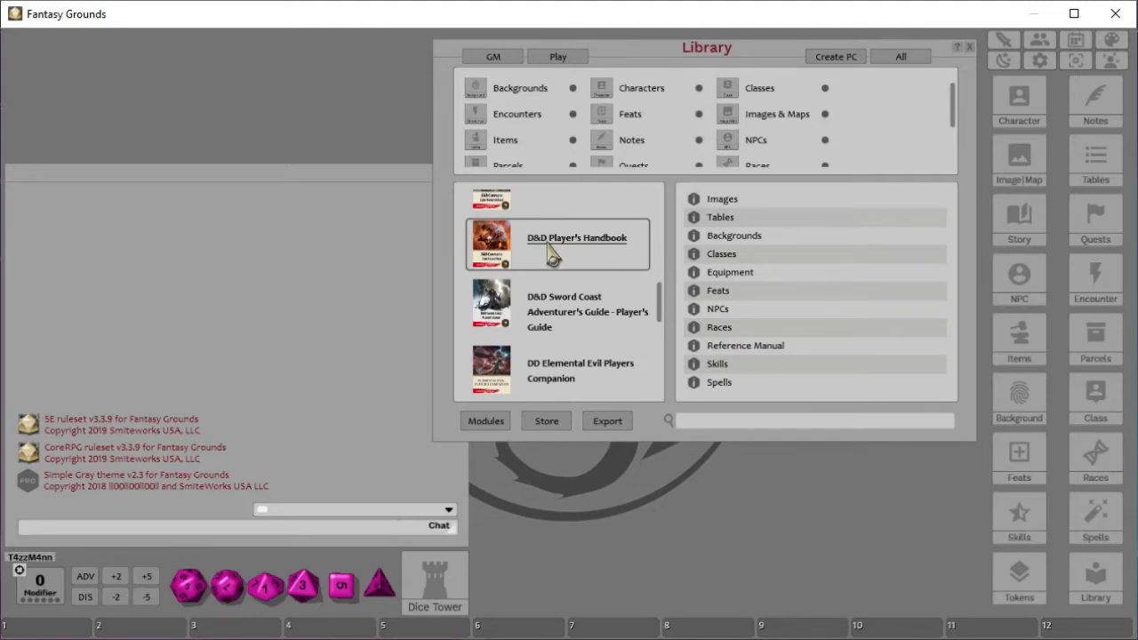
pyautogui.click(747, 347)
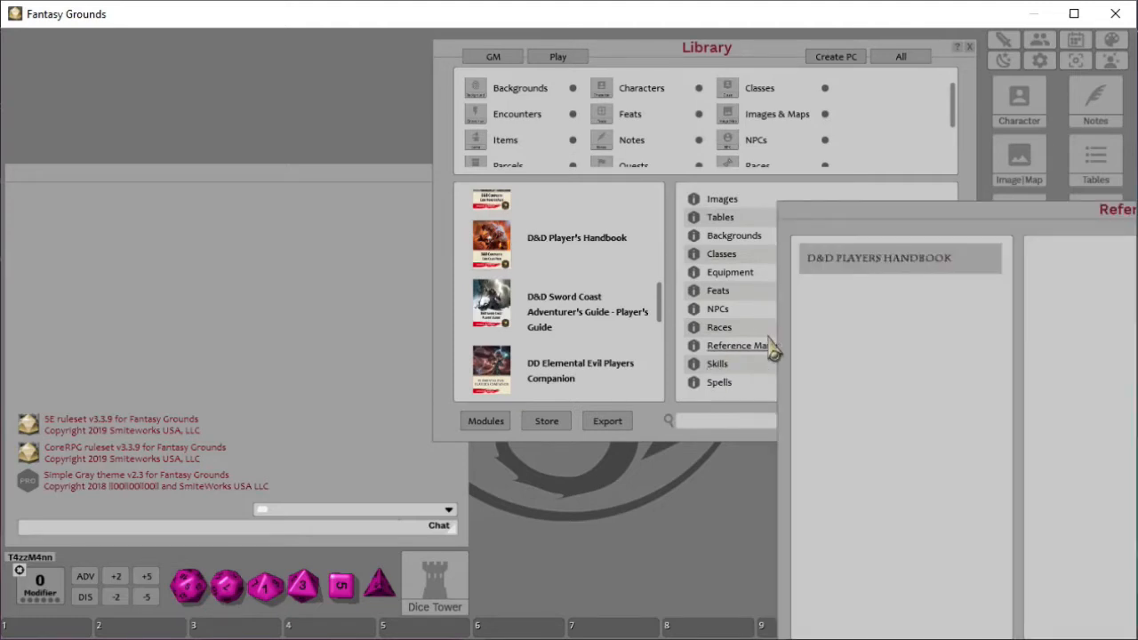
pyautogui.moveTo(905, 224); pyautogui.dragTo(363, 94)
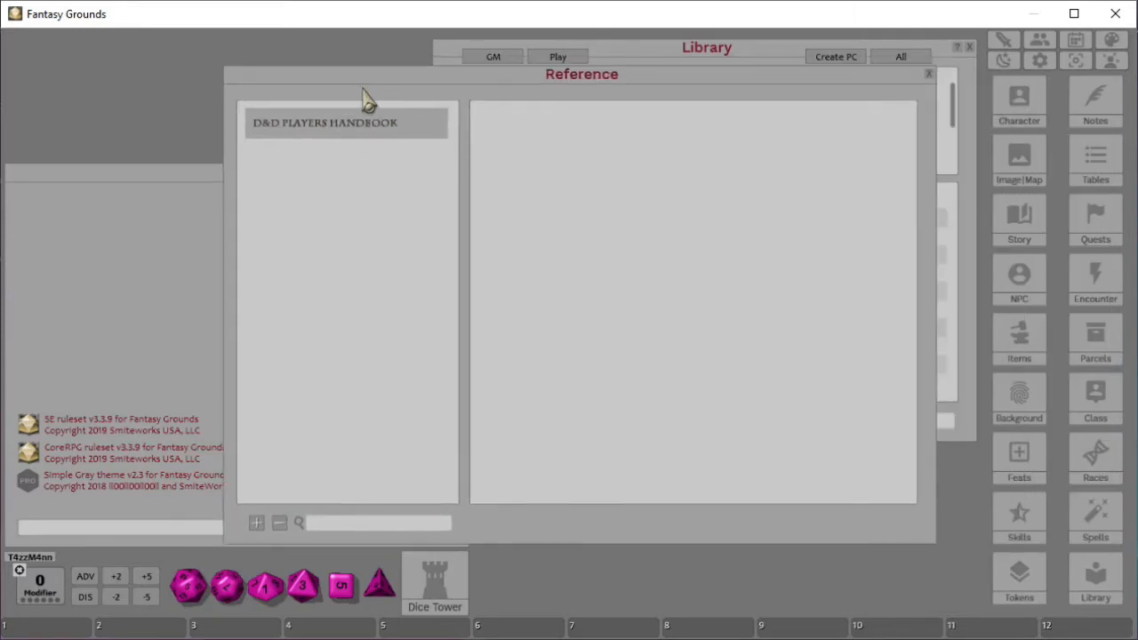
pyautogui.click(333, 128)
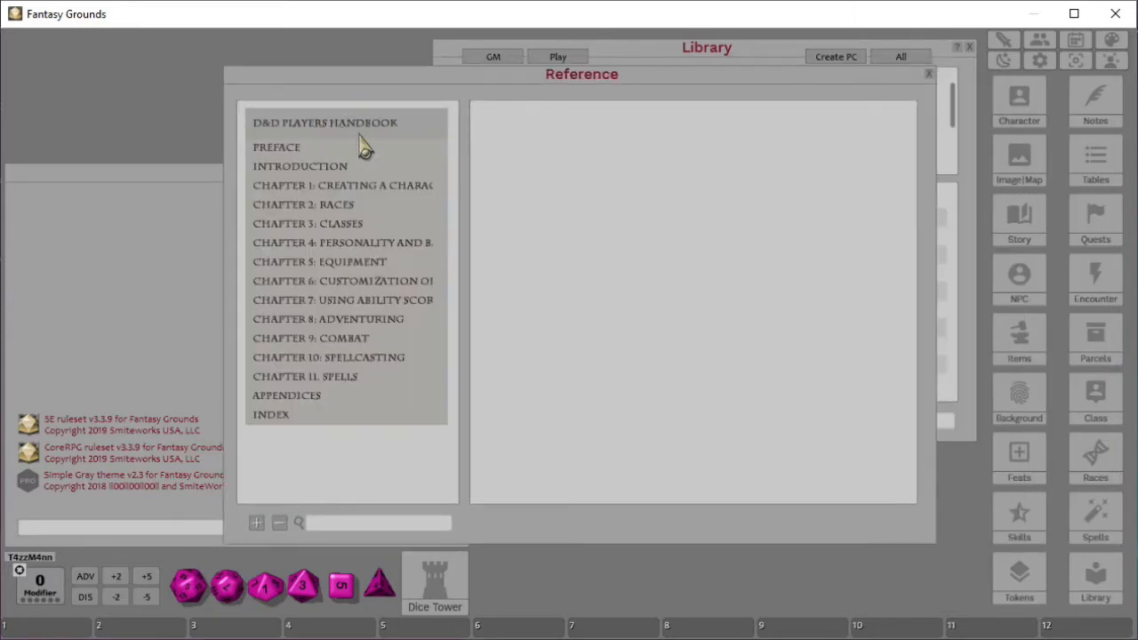
# - Open the Preface and page through the Preface and Introduction sections
pyautogui.click(274, 150)
pyautogui.scroll(-3, 640, 320)
pyautogui.scroll(-3, 646, 324)
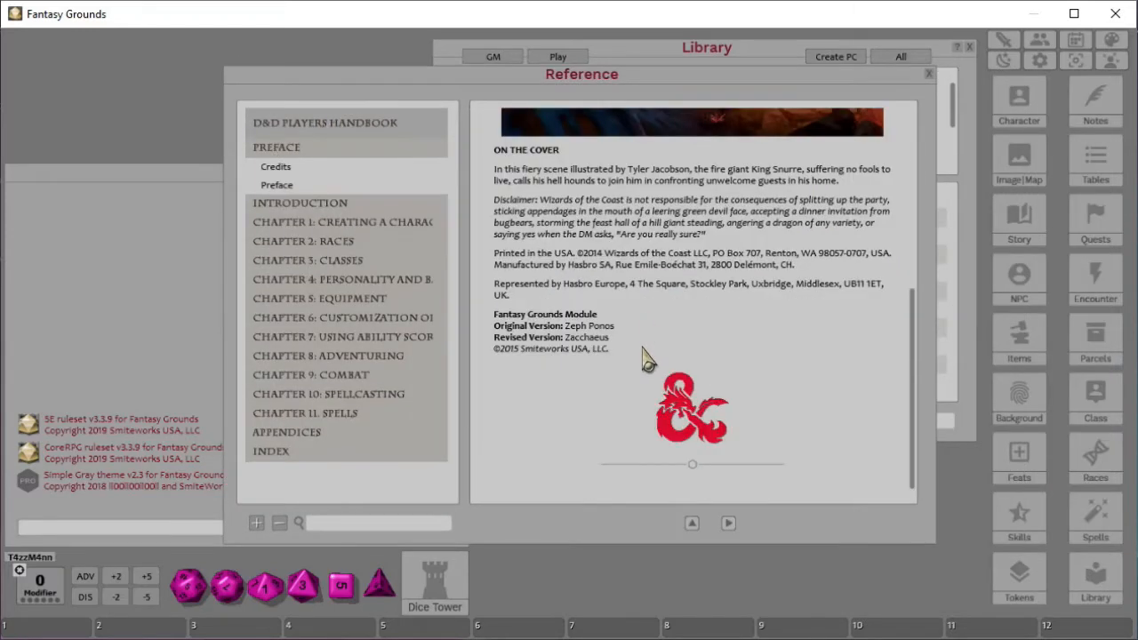
pyautogui.click(728, 525)
pyautogui.scroll(-10, 648, 382)
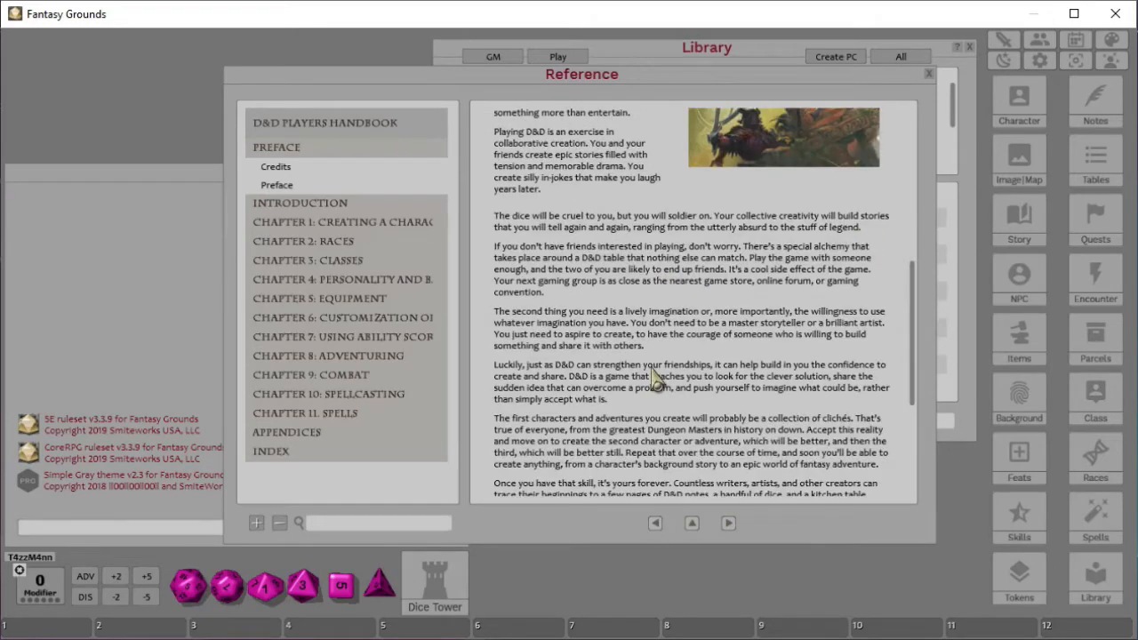
pyautogui.scroll(-2, 648, 389)
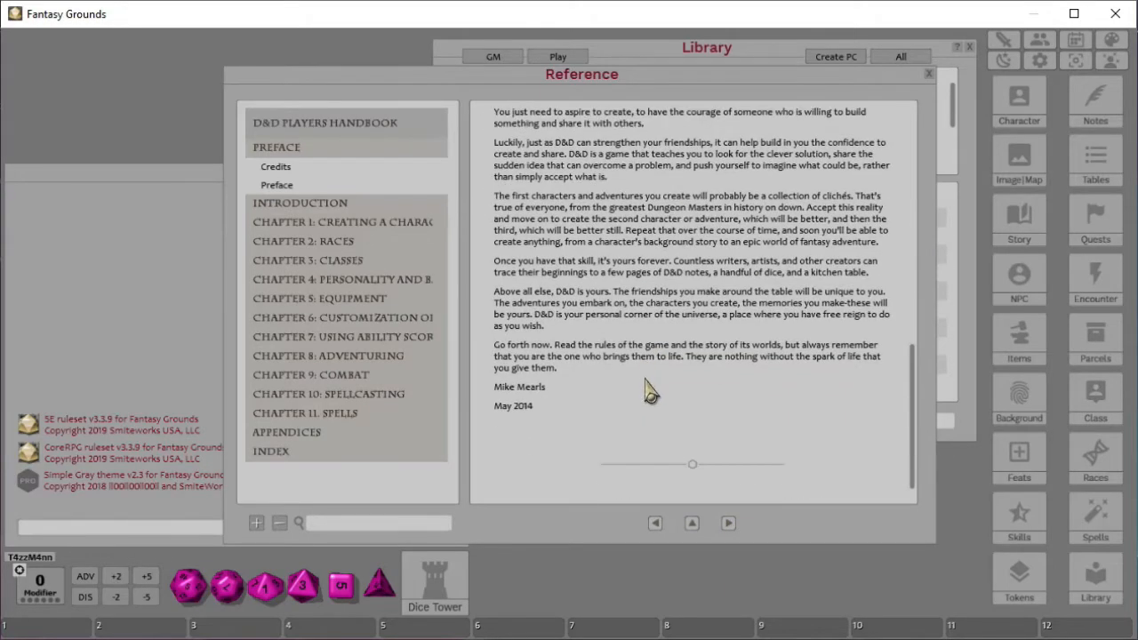
pyautogui.click(728, 524)
pyautogui.scroll(-15, 640, 333)
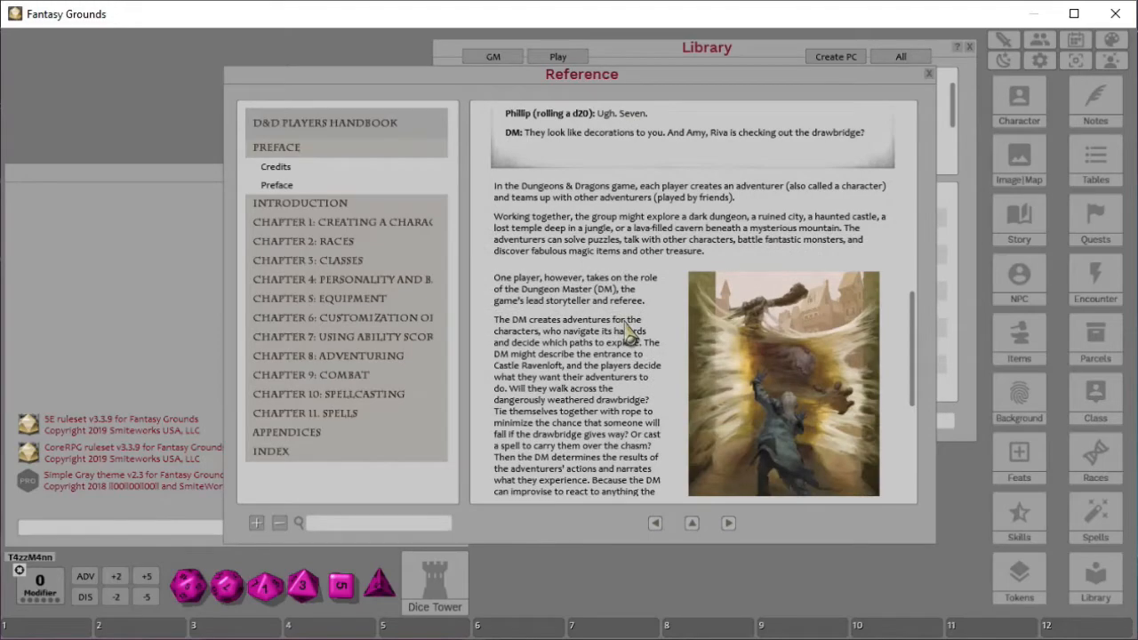
pyautogui.scroll(-4, 646, 378)
pyautogui.click(728, 523)
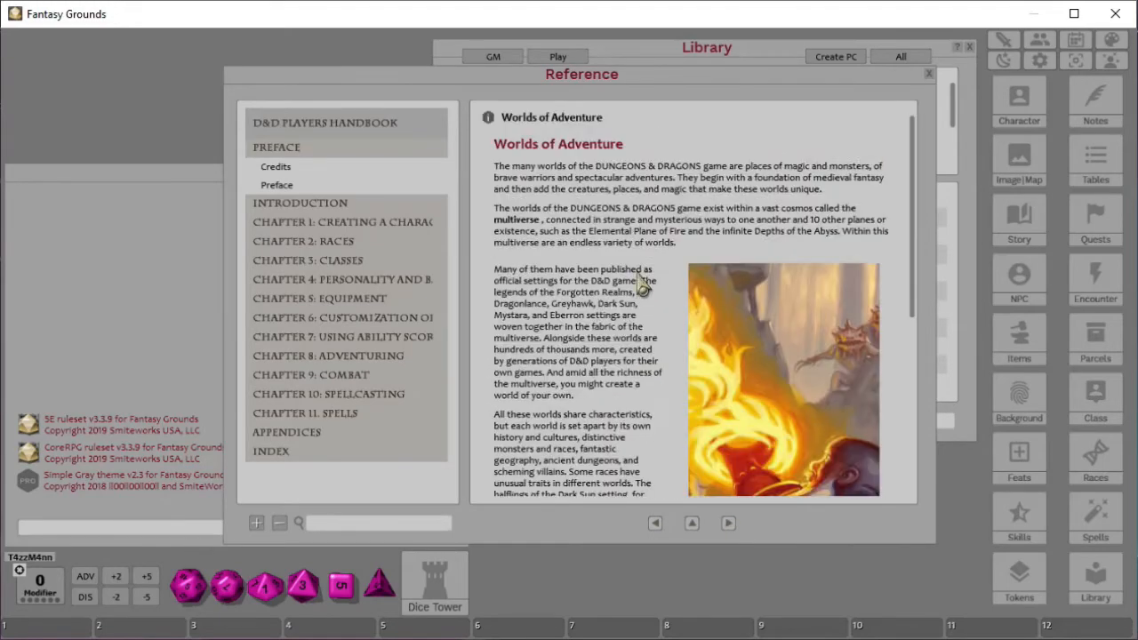
pyautogui.scroll(-12, 631, 285)
# - Open Chapter 2: Races and page through the races overview into the Dwarf section
pyautogui.click(338, 244)
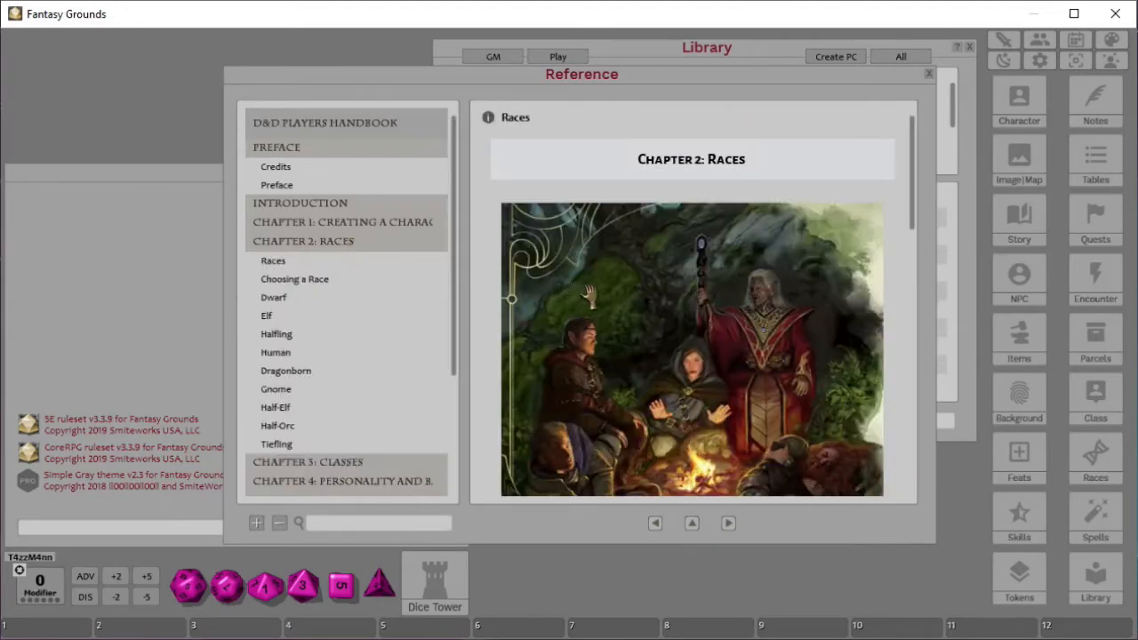
pyautogui.scroll(-12, 591, 302)
pyautogui.scroll(-10, 611, 355)
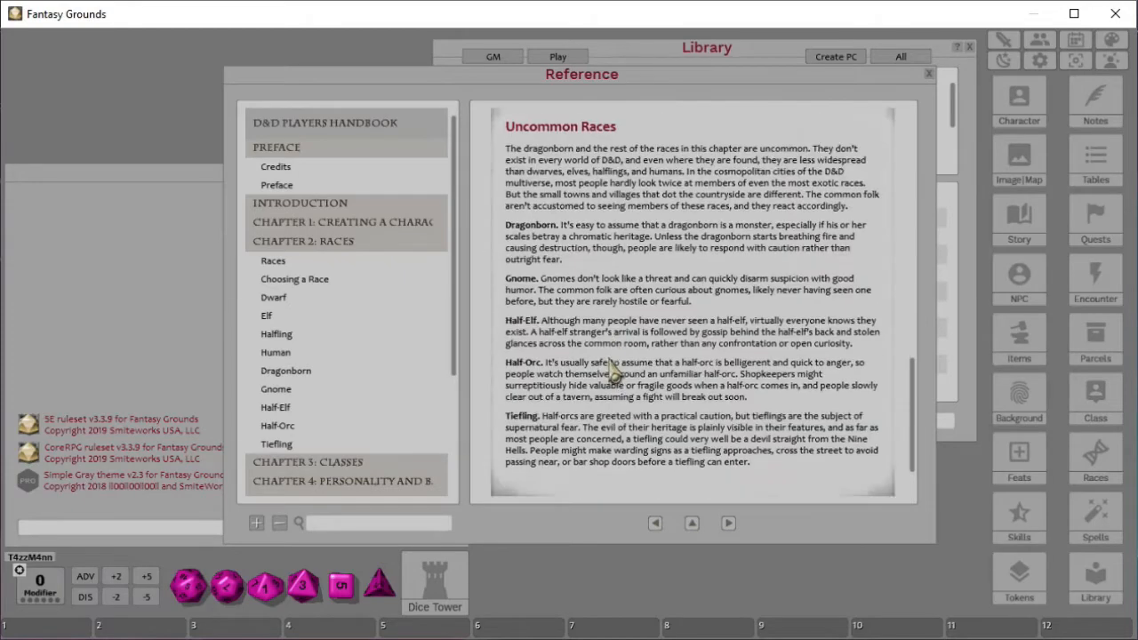
pyautogui.click(728, 524)
pyautogui.scroll(-15, 702, 334)
pyautogui.scroll(-1, 702, 341)
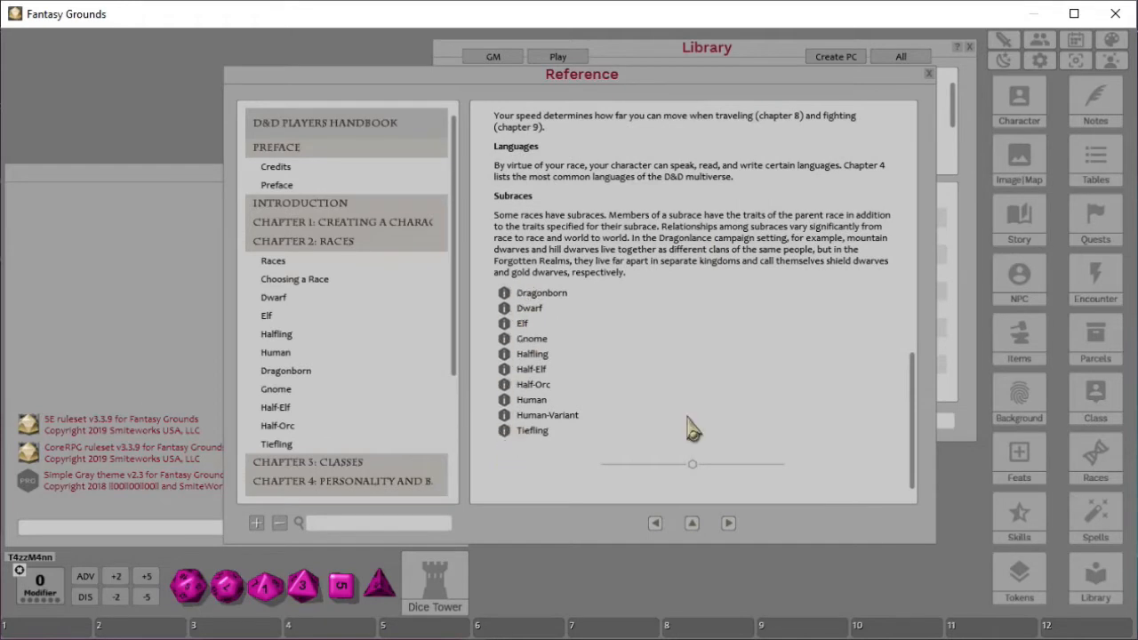
pyautogui.click(729, 524)
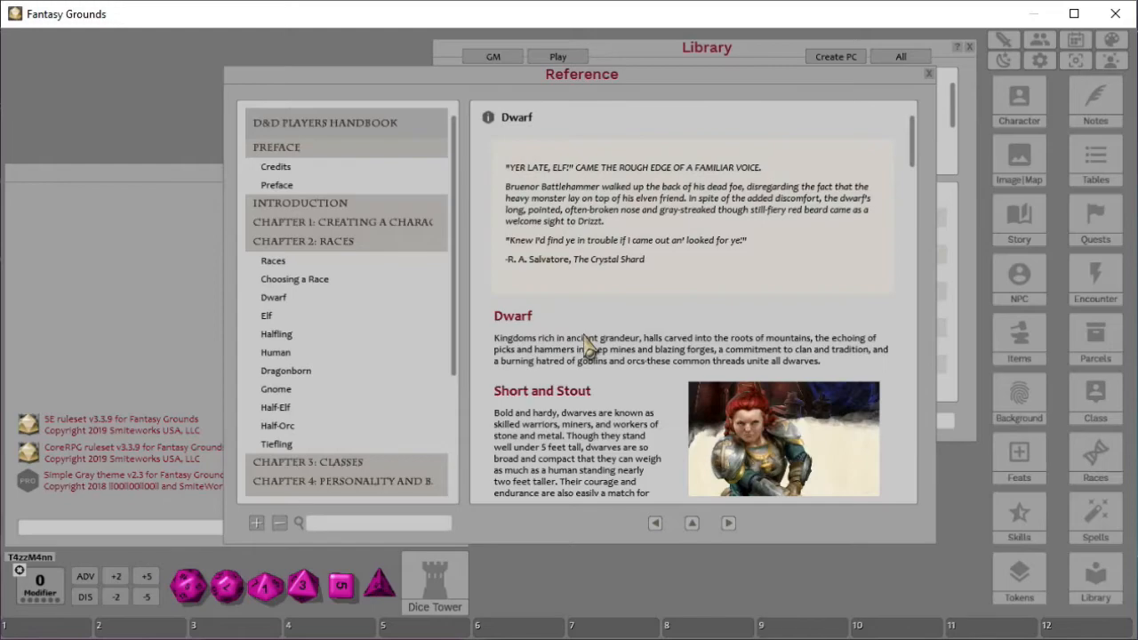
pyautogui.scroll(-15, 585, 345)
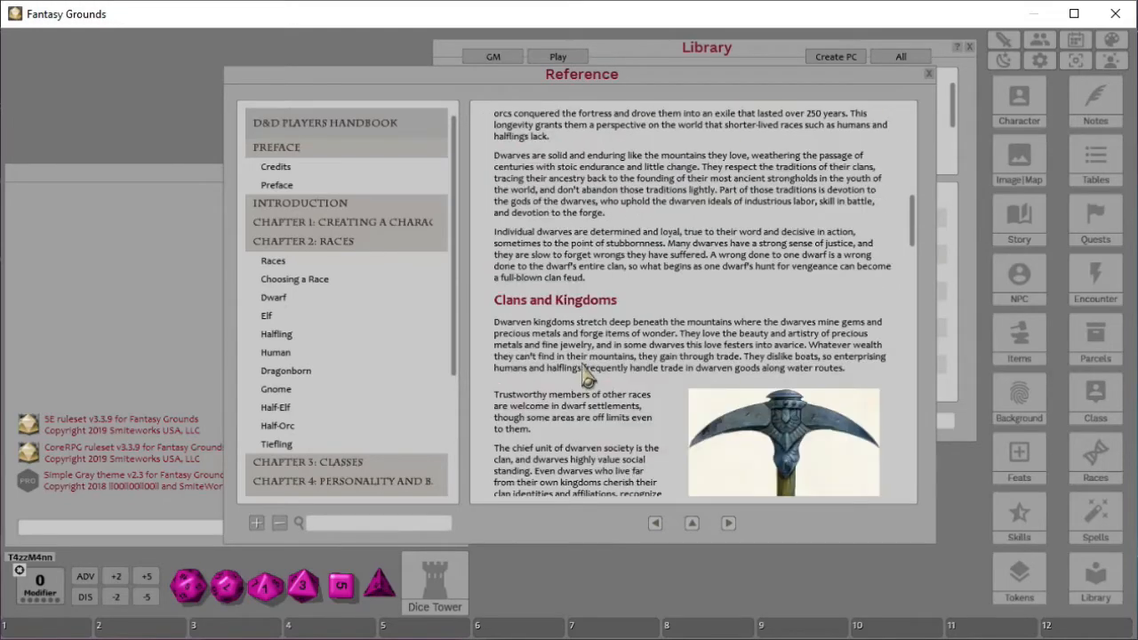
pyautogui.scroll(-3, 584, 375)
pyautogui.scroll(-15, 585, 373)
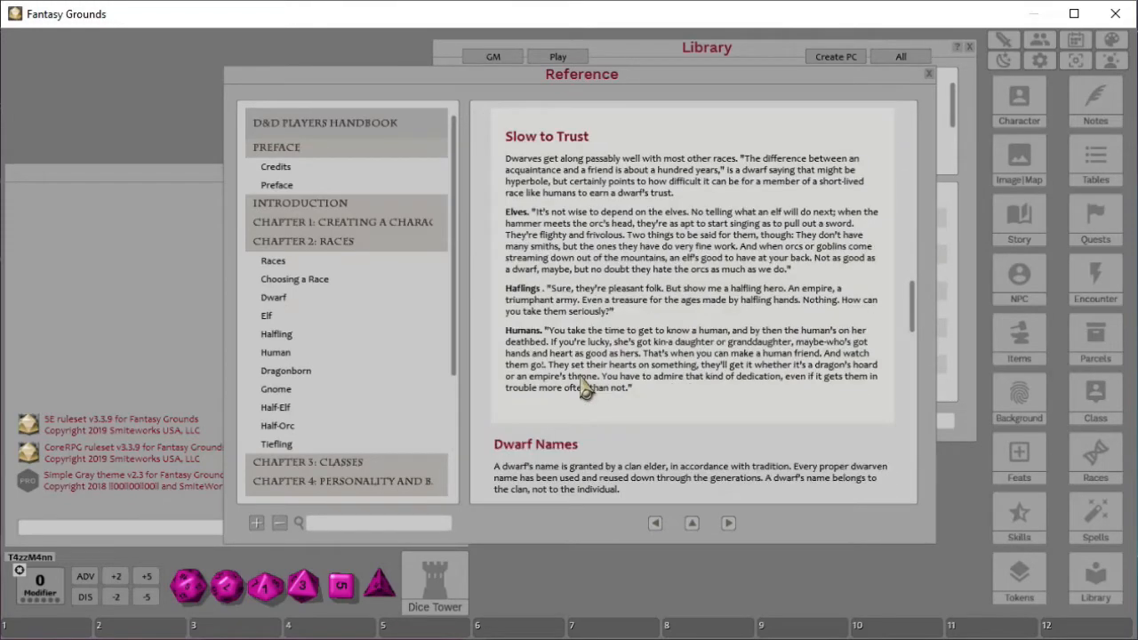
# - Scroll to the Dwarf subraces, then close the reference manual and the Library window
pyautogui.scroll(-6, 604, 400)
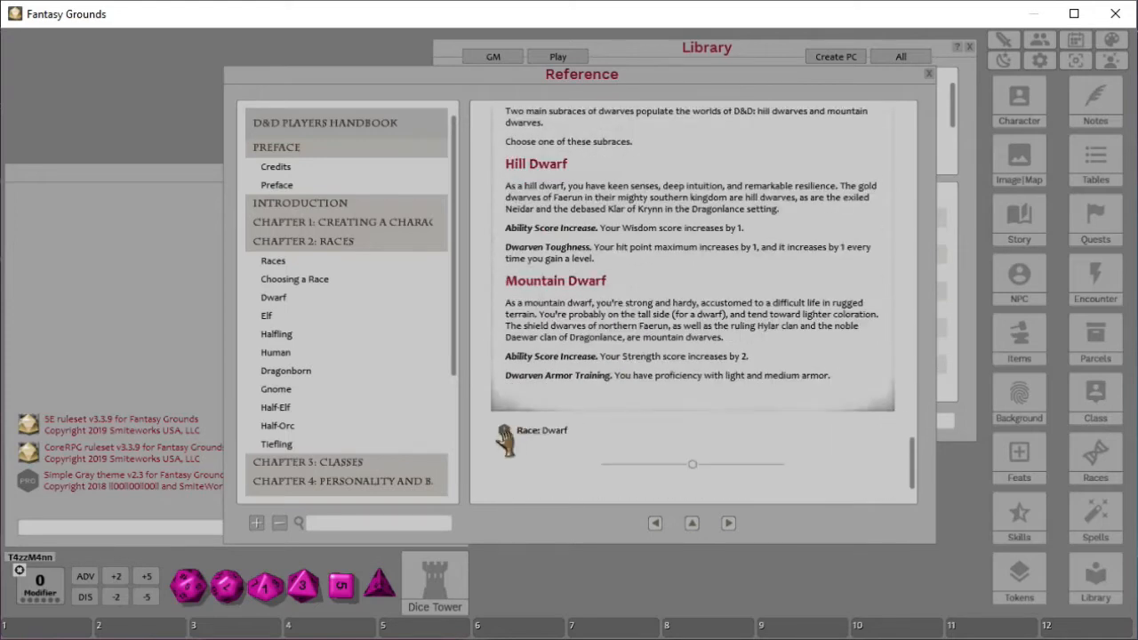
pyautogui.click(928, 75)
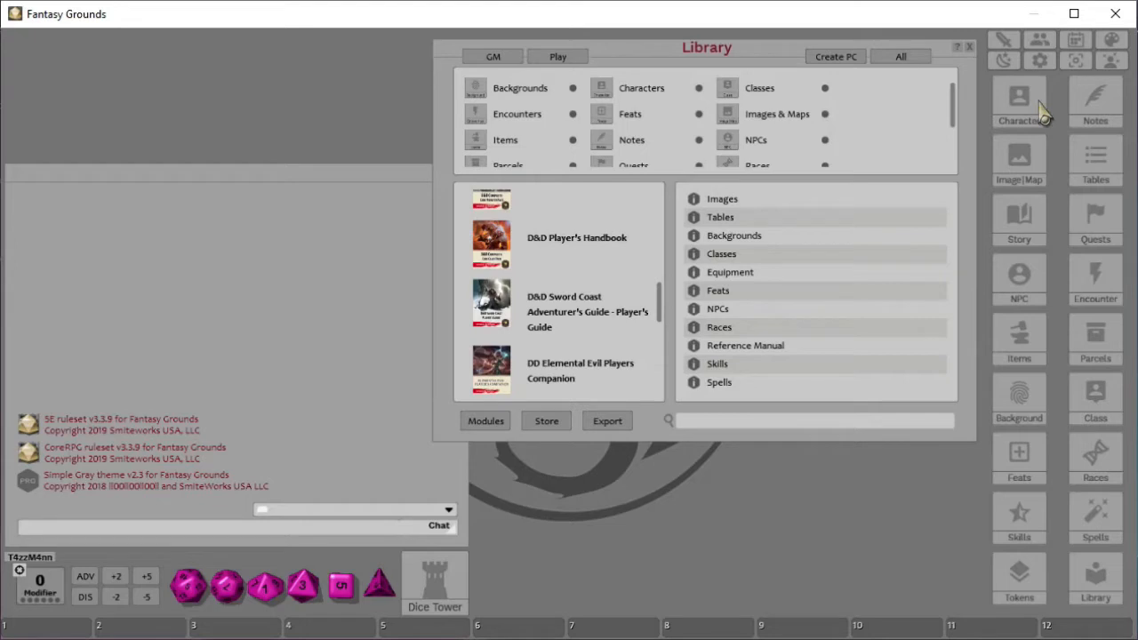
pyautogui.click(970, 47)
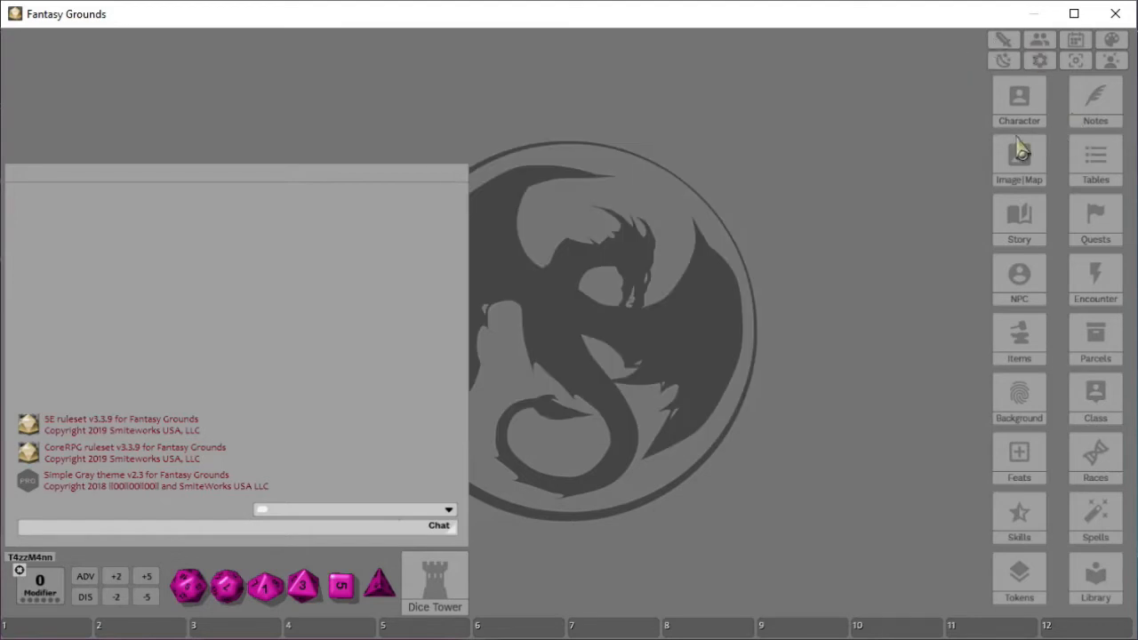
# - Open character selection, browse the existing characters, and create a new blank character
pyautogui.click(1015, 102)
pyautogui.scroll(-5, 633, 254)
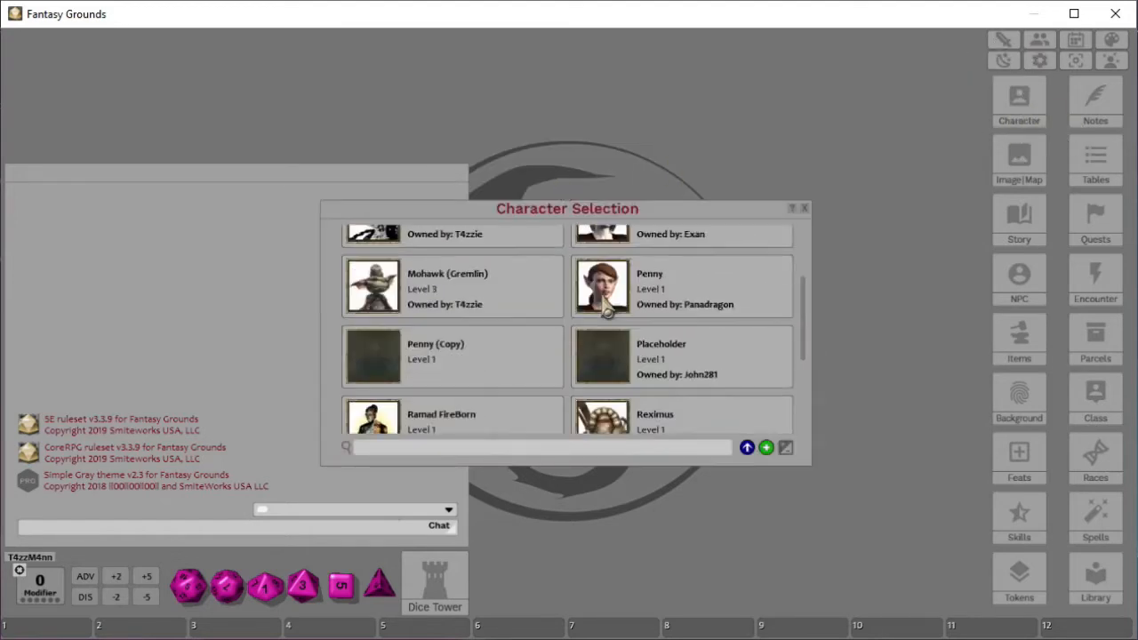
pyautogui.scroll(3, 642, 391)
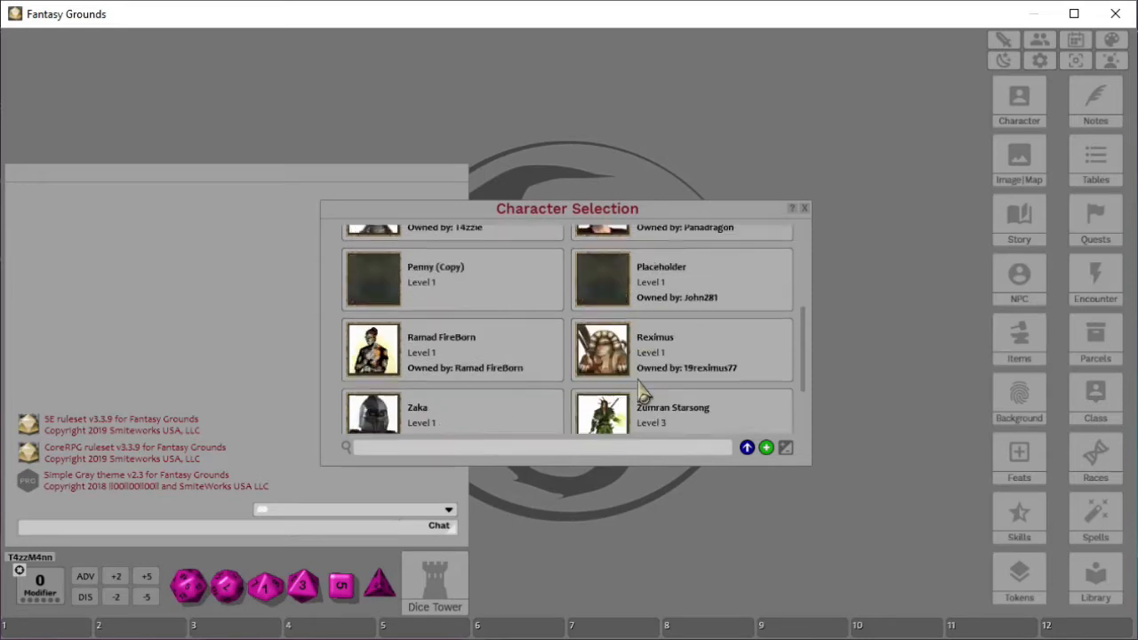
pyautogui.scroll(3, 642, 391)
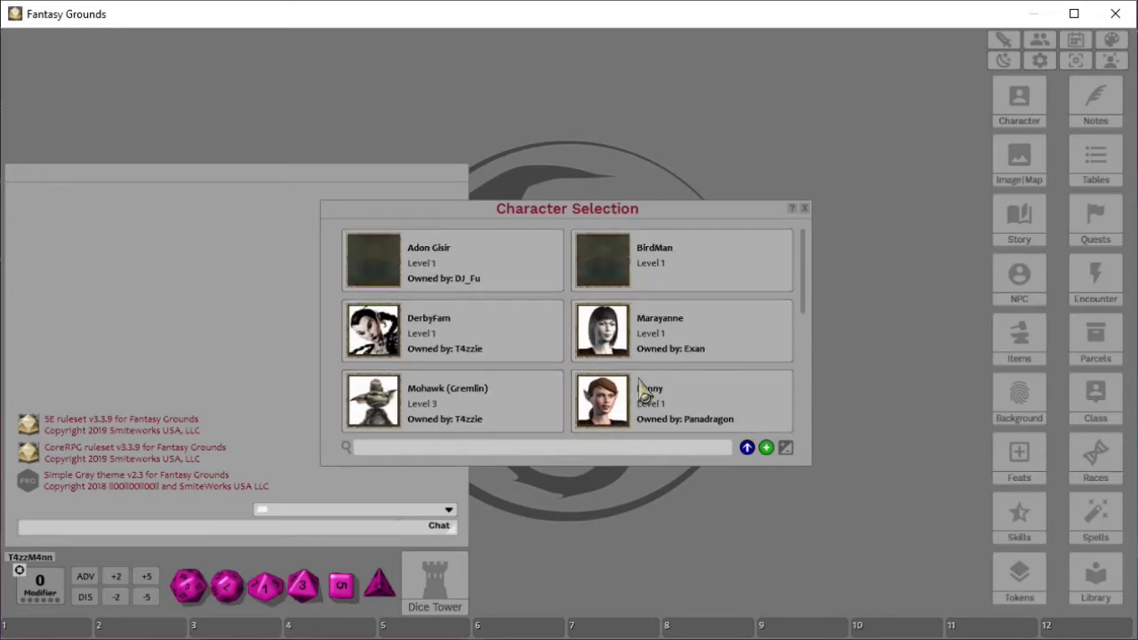
pyautogui.click(766, 448)
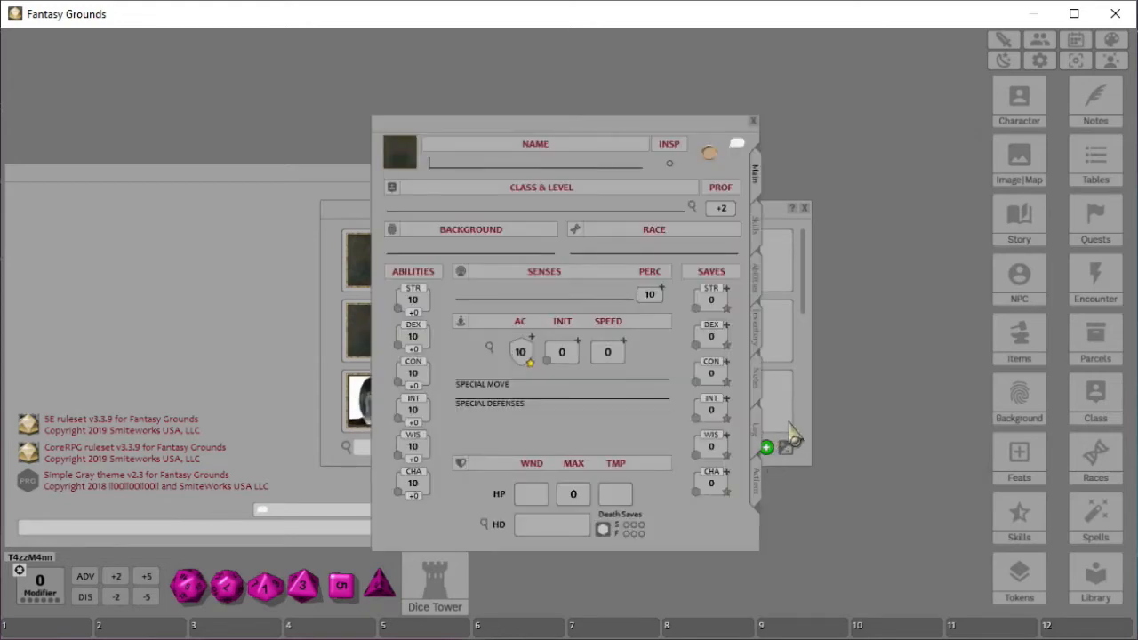
# - Name the new character FtGU and reposition its character sheet window
pyautogui.press('shift')
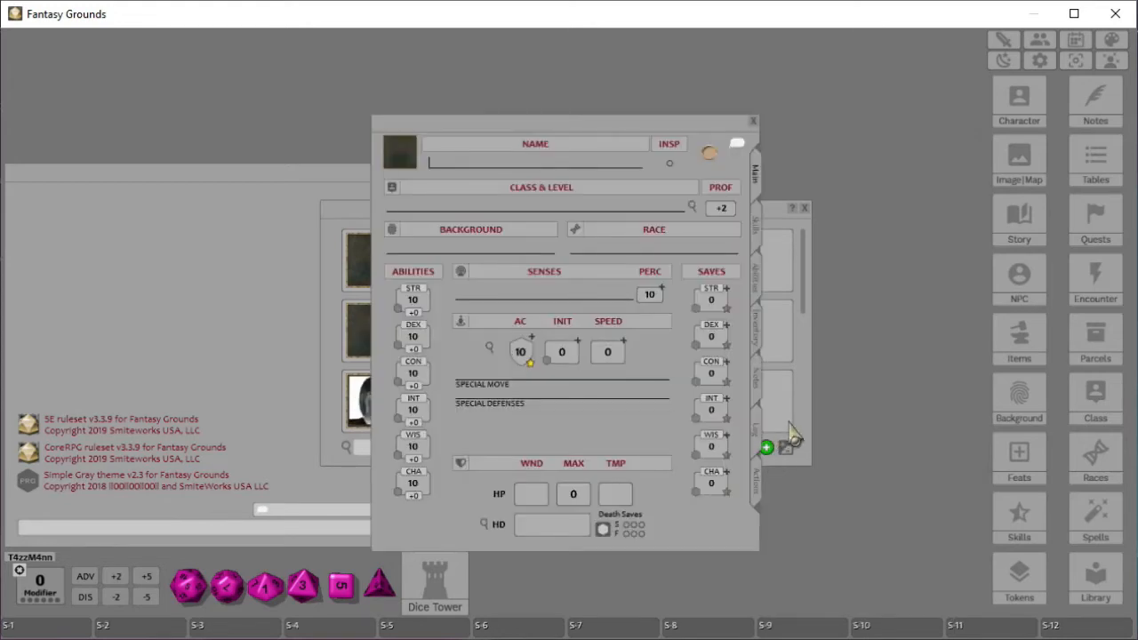
pyautogui.write('F')
pyautogui.write('a')
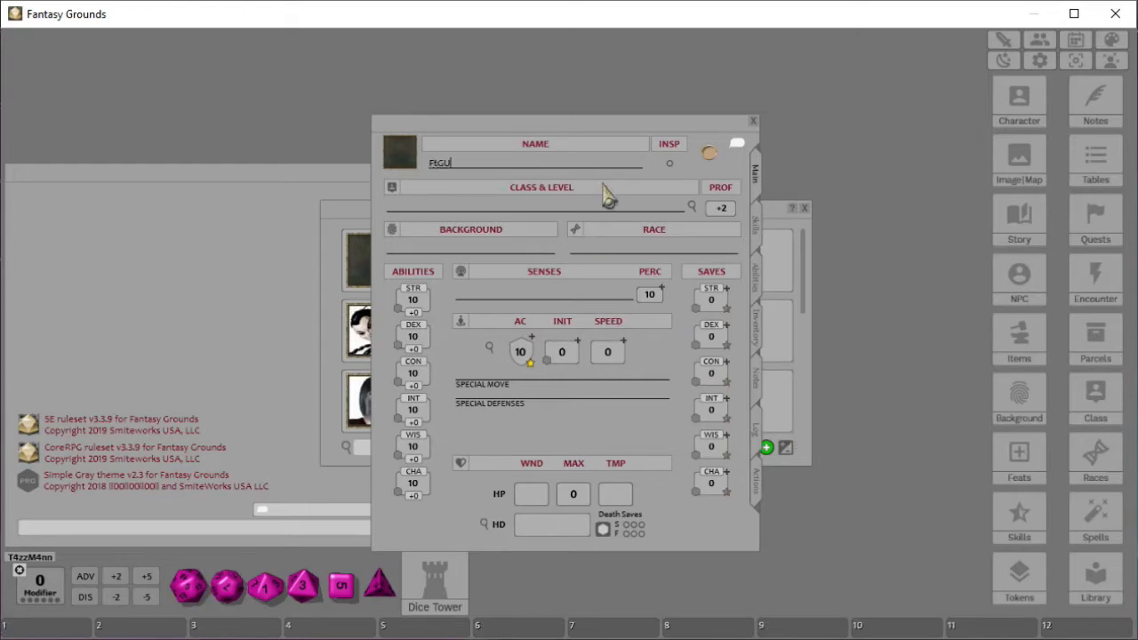
pyautogui.moveTo(551, 138); pyautogui.dragTo(532, 70)
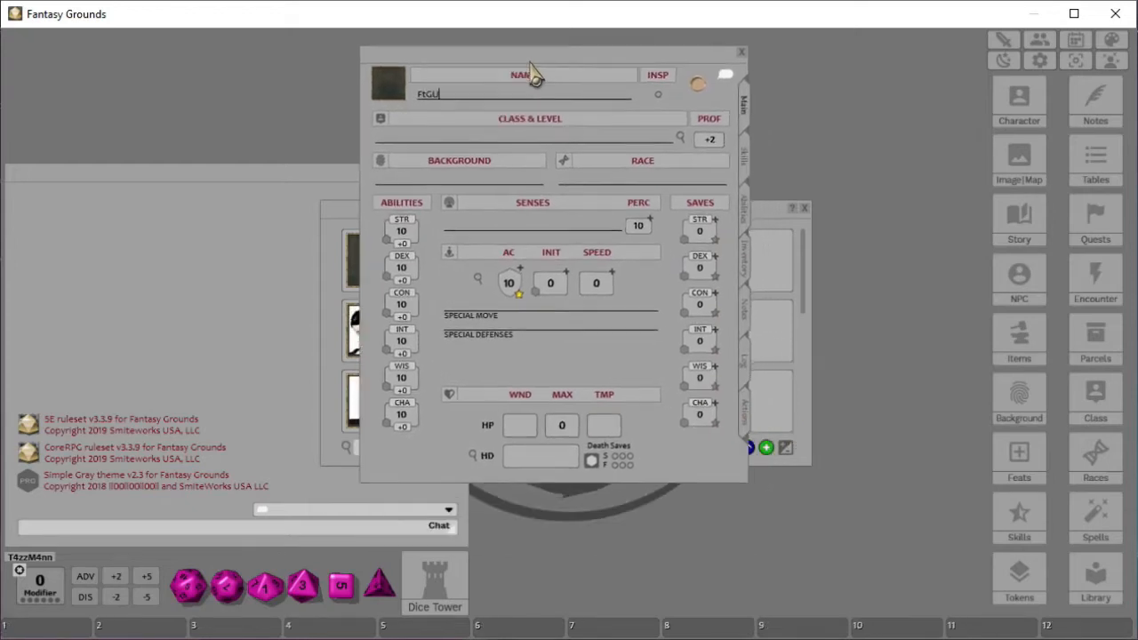
pyautogui.click(804, 209)
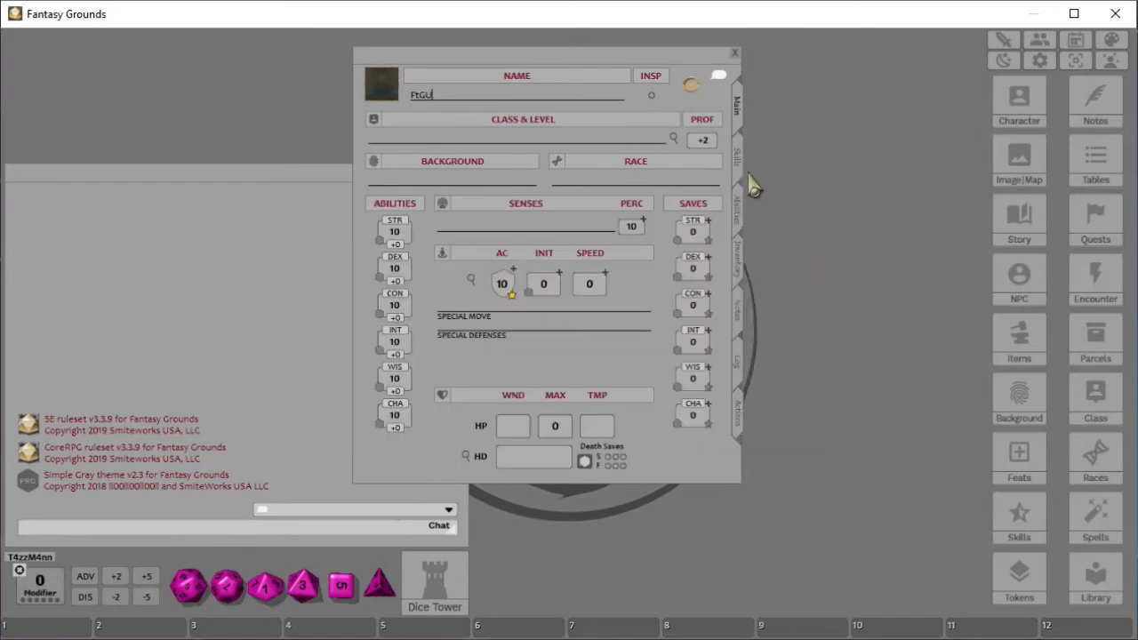
pyautogui.moveTo(525, 65); pyautogui.dragTo(493, 69)
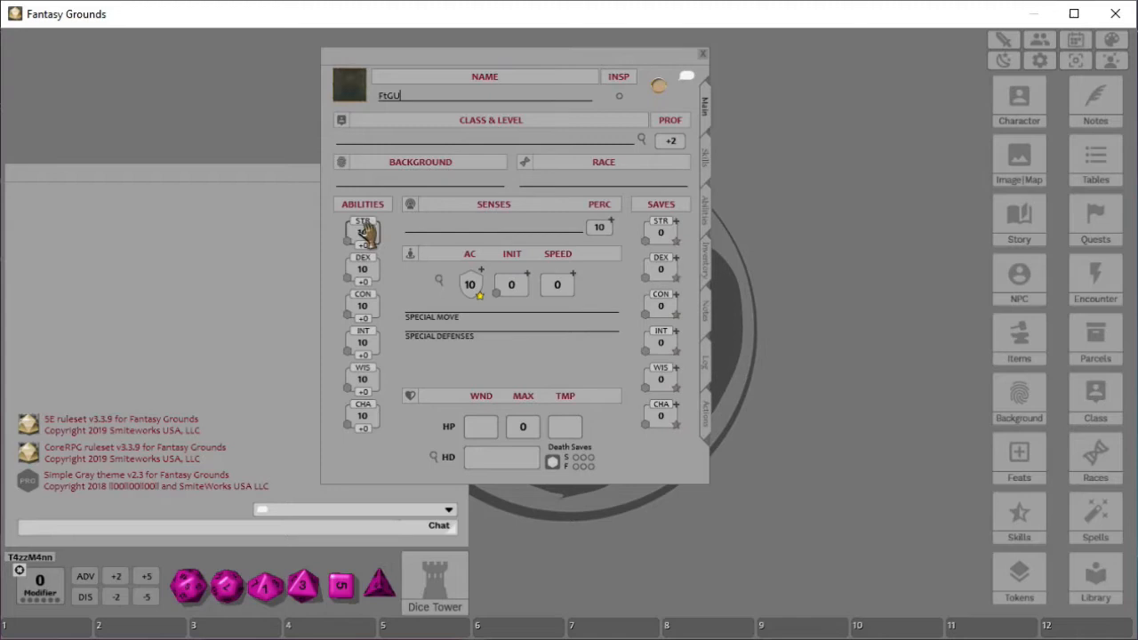
pyautogui.moveTo(508, 79); pyautogui.dragTo(666, 62)
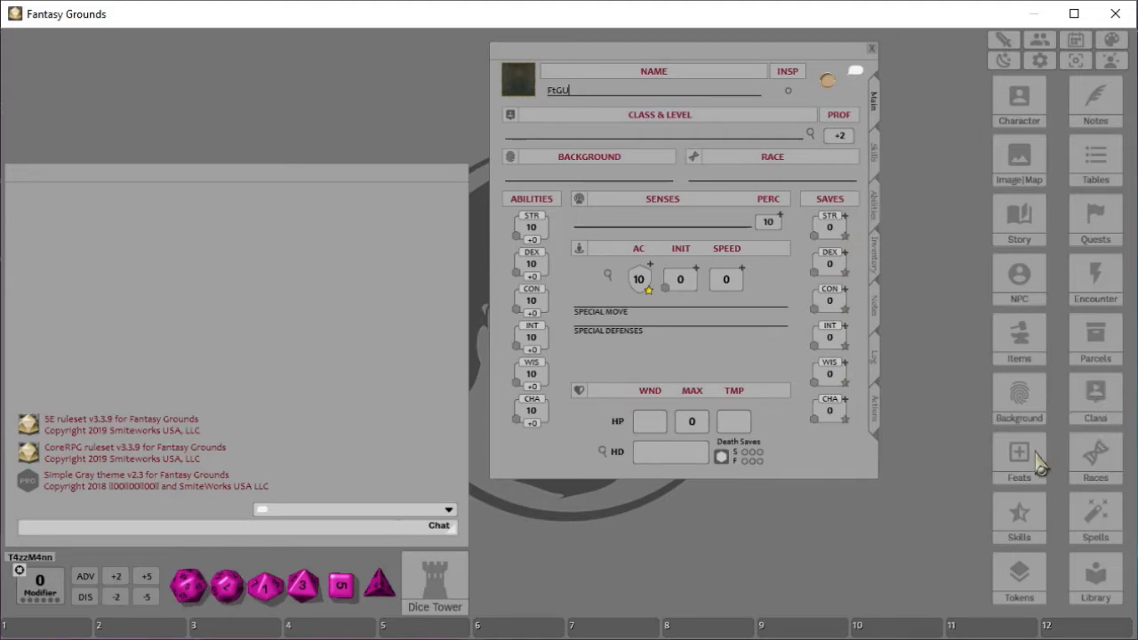
pyautogui.moveTo(683, 65); pyautogui.dragTo(462, 64)
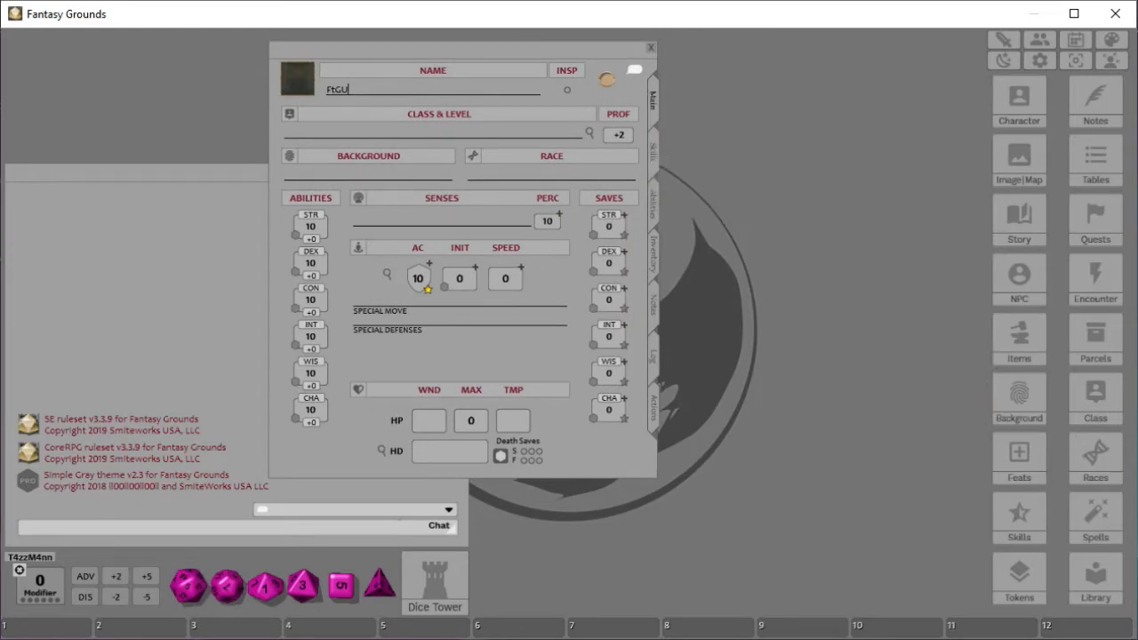
# - Open the Backgrounds list and filter it to the D&D Player's Handbook group
pyautogui.click(1019, 398)
pyautogui.moveTo(1022, 83); pyautogui.dragTo(777, 73)
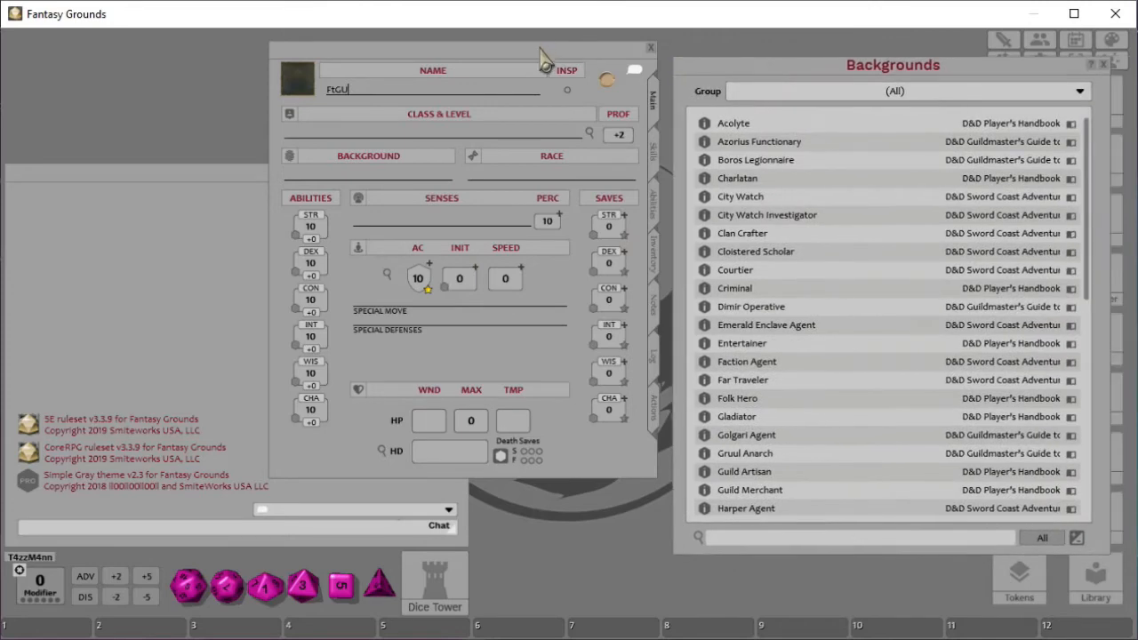
pyautogui.moveTo(520, 62); pyautogui.dragTo(433, 58)
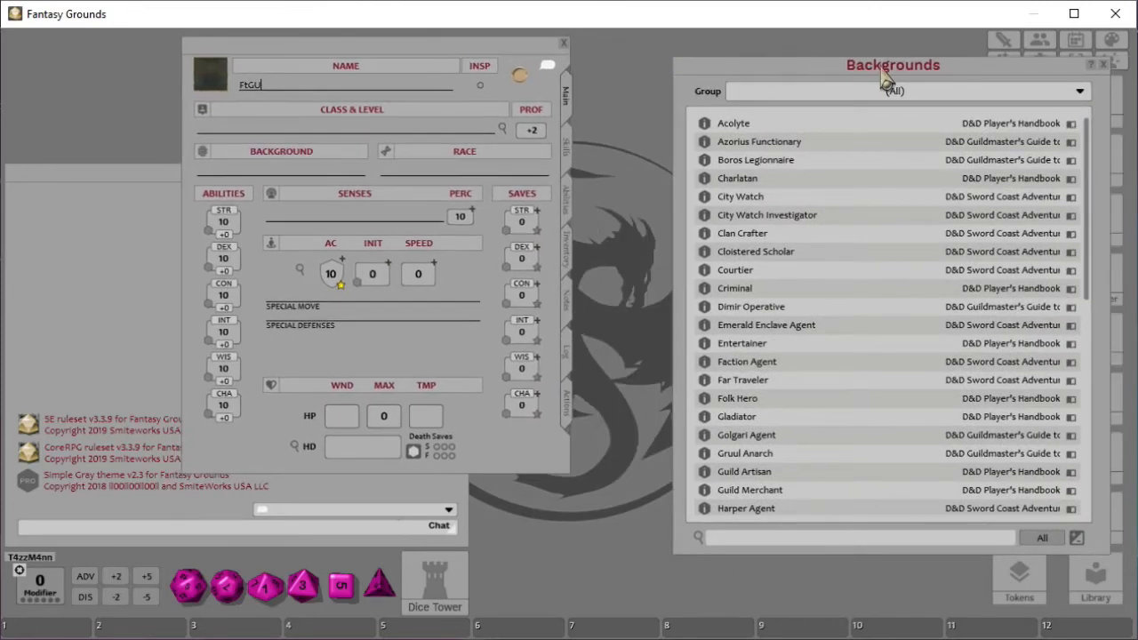
pyautogui.moveTo(876, 78); pyautogui.dragTo(810, 78)
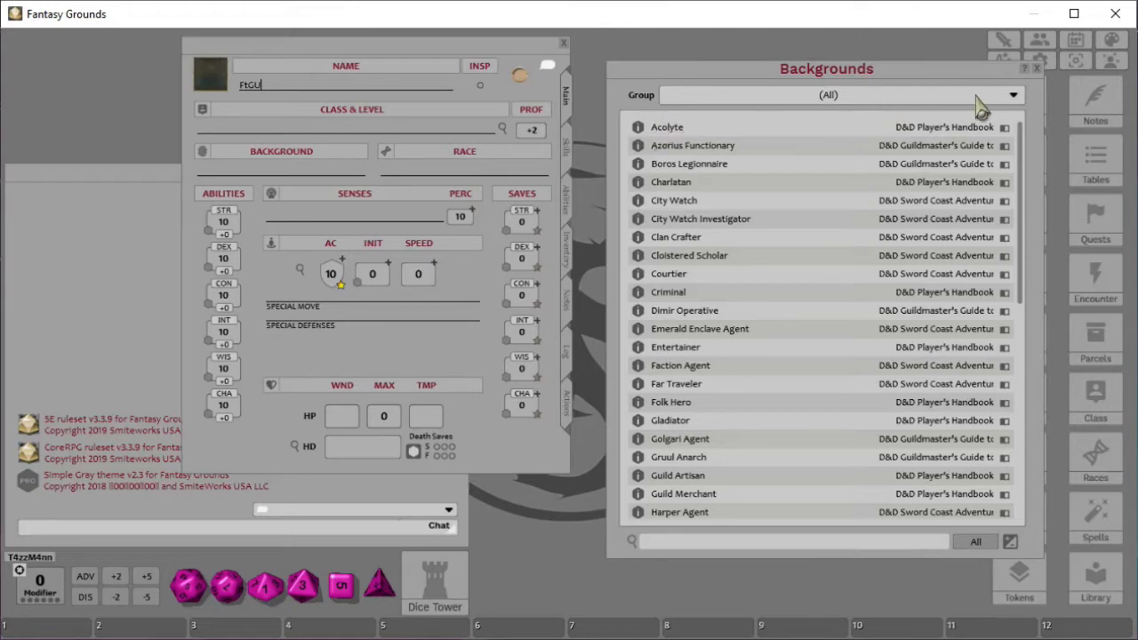
pyautogui.click(1014, 96)
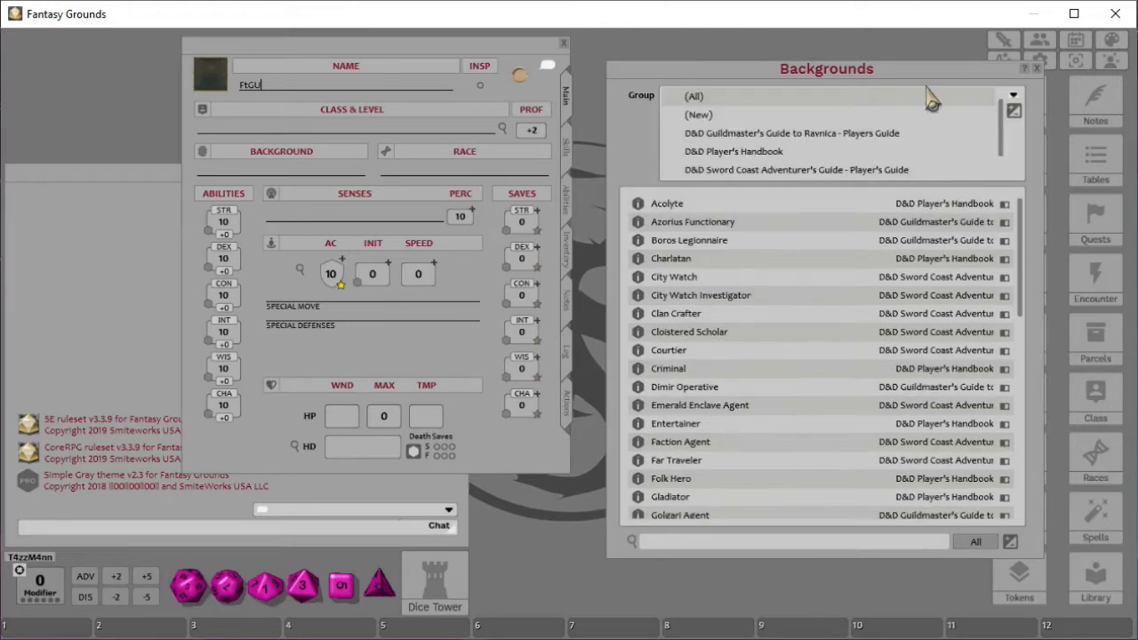
pyautogui.click(708, 153)
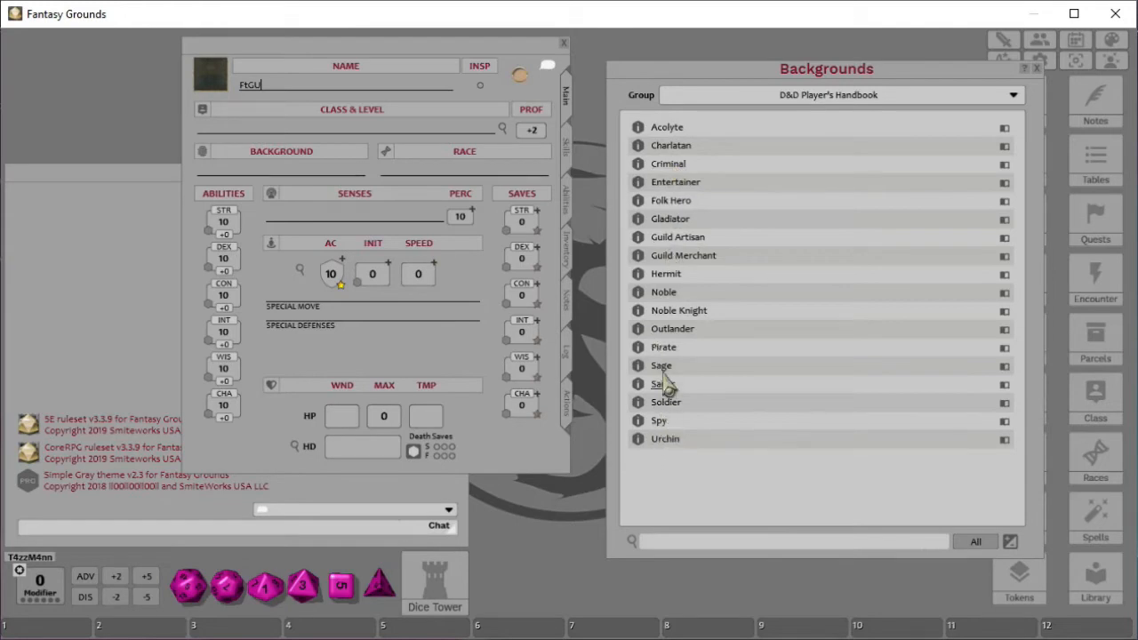
# - Open the Acolyte background and read its Shelter of the Faithful feature
pyautogui.click(638, 134)
pyautogui.moveTo(974, 67); pyautogui.dragTo(713, 47)
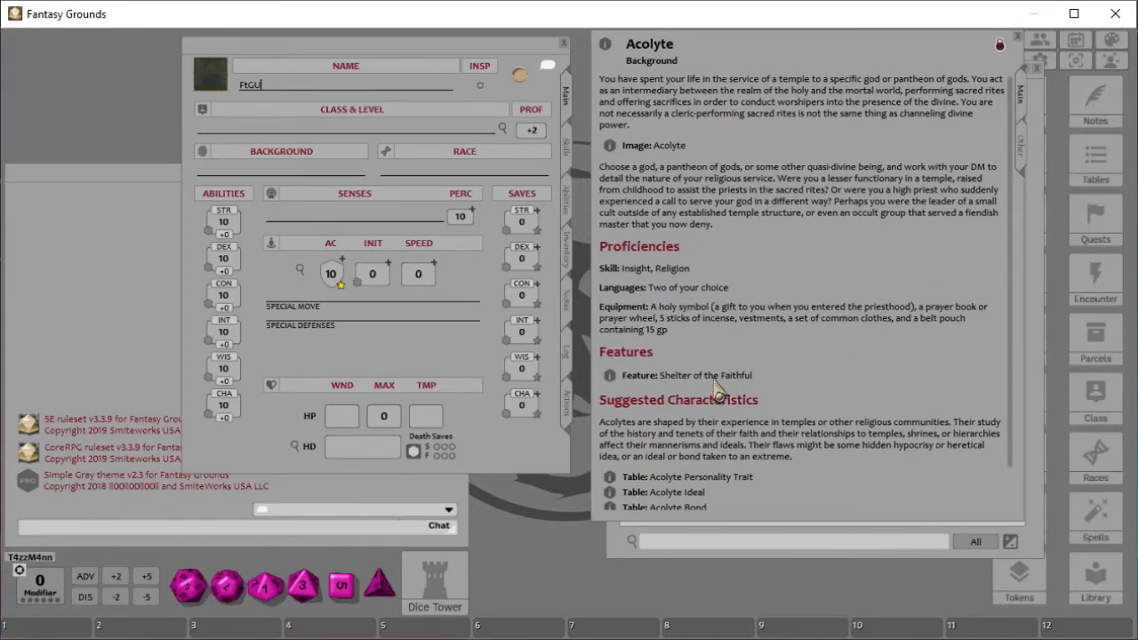
pyautogui.scroll(-1, 754, 378)
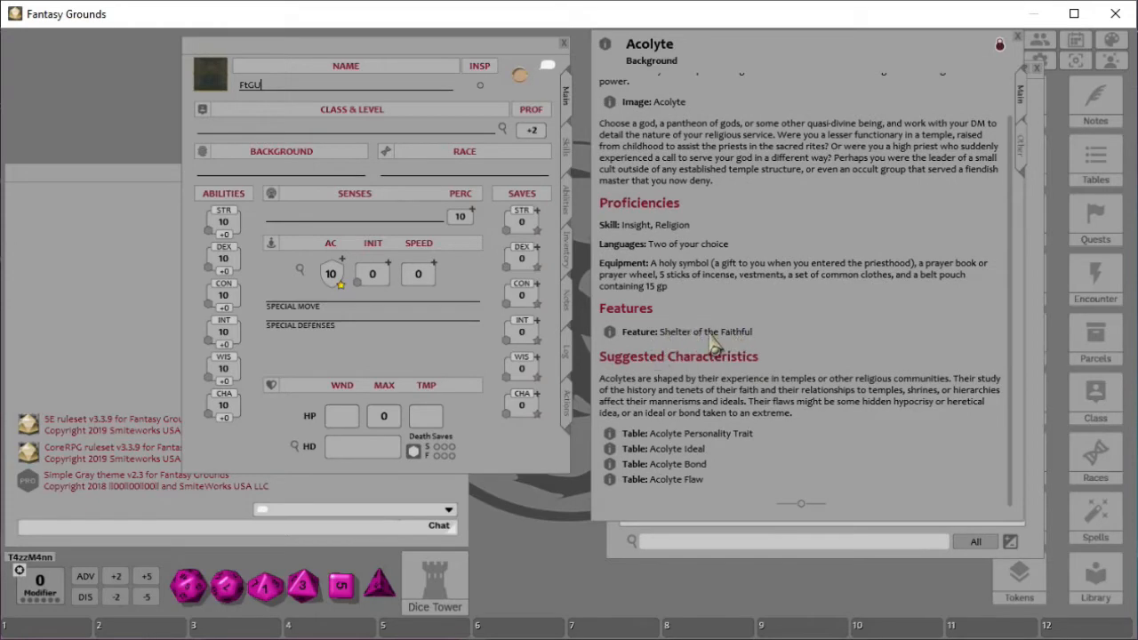
pyautogui.click(610, 334)
pyautogui.moveTo(988, 288); pyautogui.dragTo(623, 115)
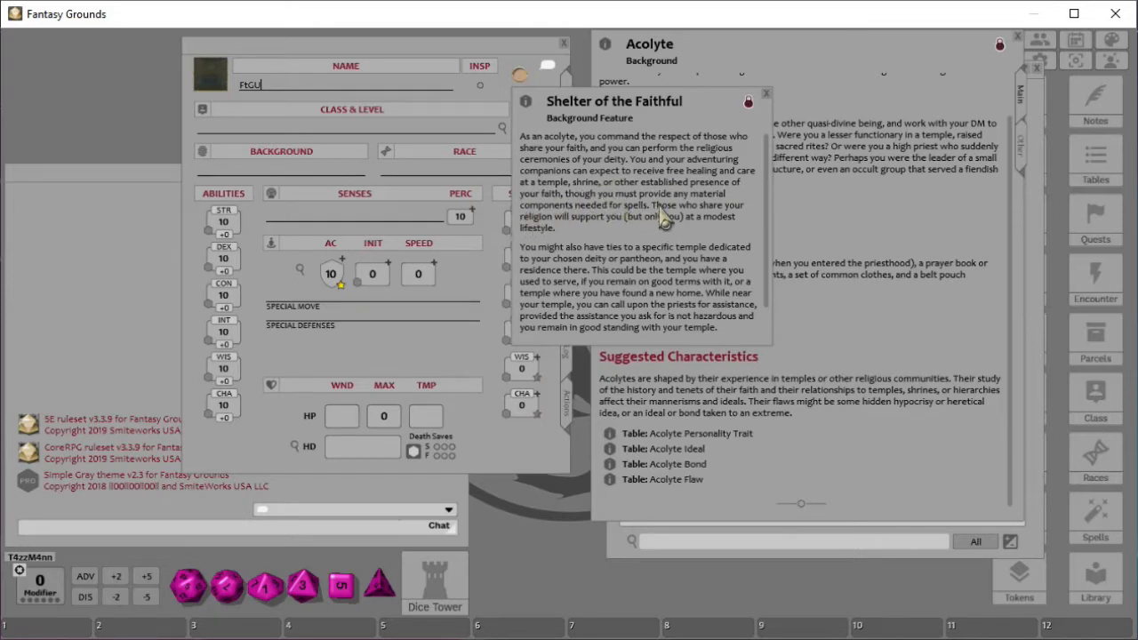
pyautogui.click(766, 95)
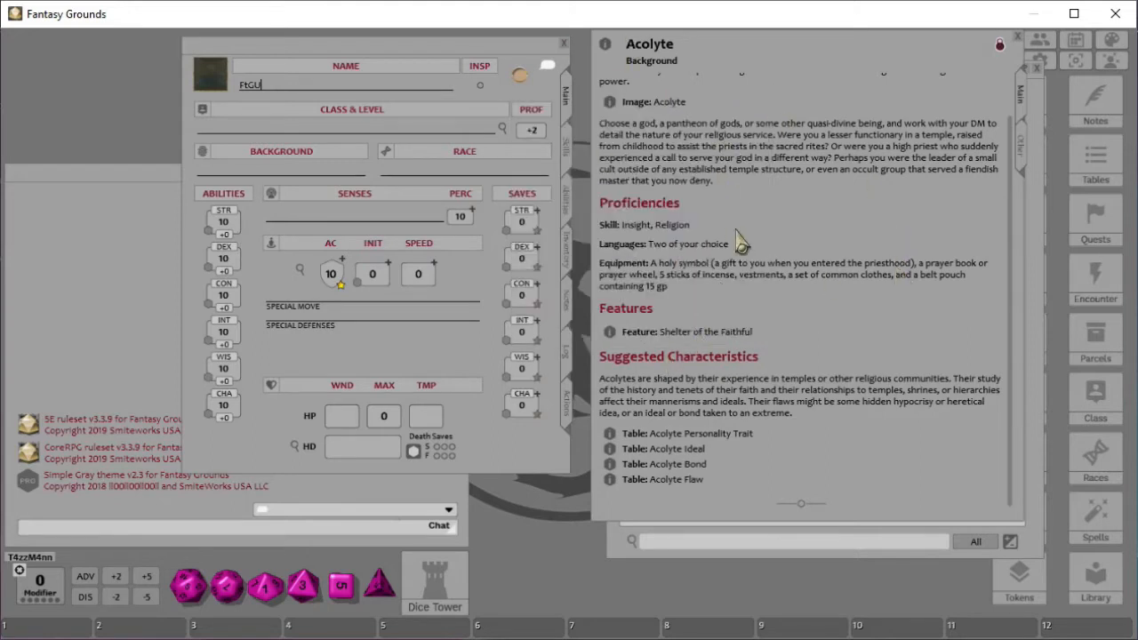
pyautogui.scroll(1, 749, 231)
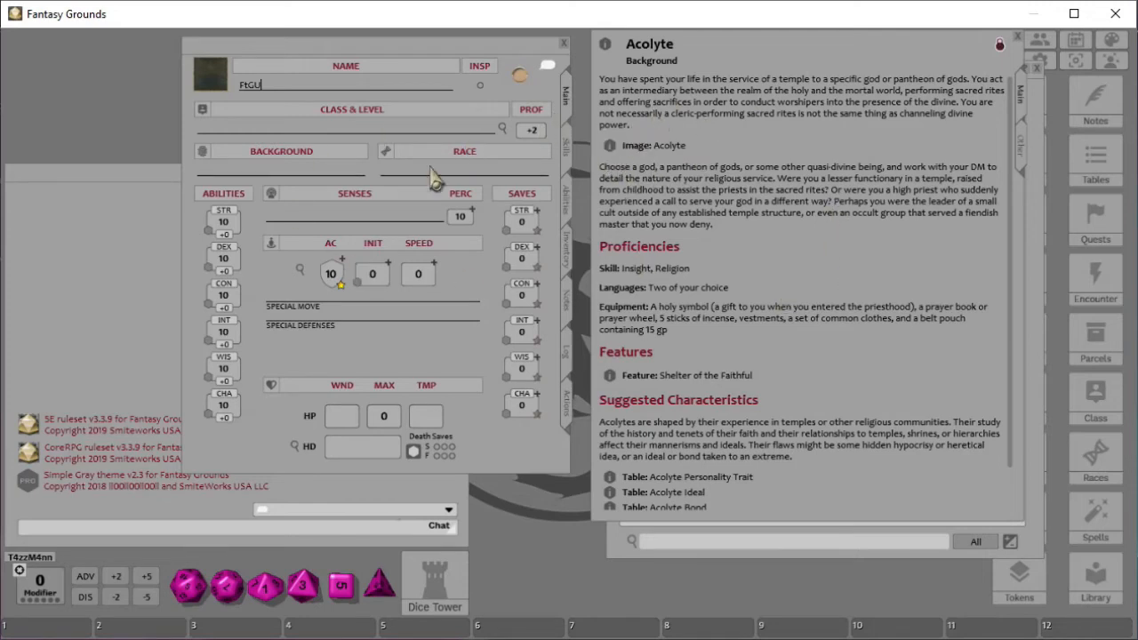
# - Rearrange the windows and view the Acolyte background's image
pyautogui.moveTo(351, 62); pyautogui.dragTo(318, 70)
pyautogui.moveTo(709, 55); pyautogui.dragTo(677, 63)
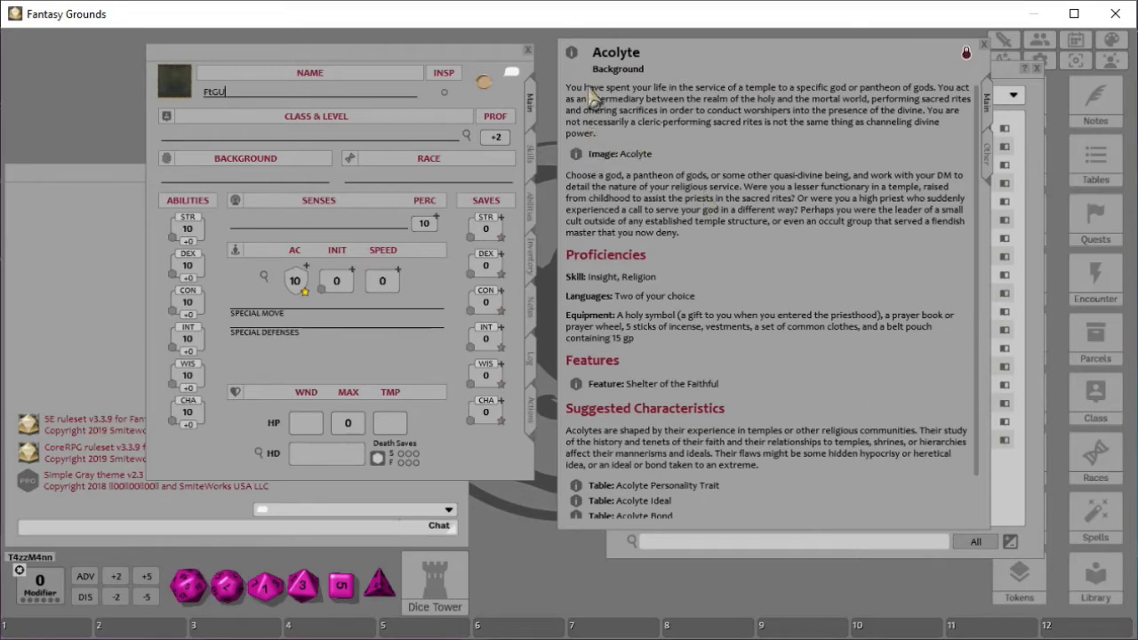
pyautogui.click(575, 157)
pyautogui.moveTo(715, 131); pyautogui.dragTo(600, 83)
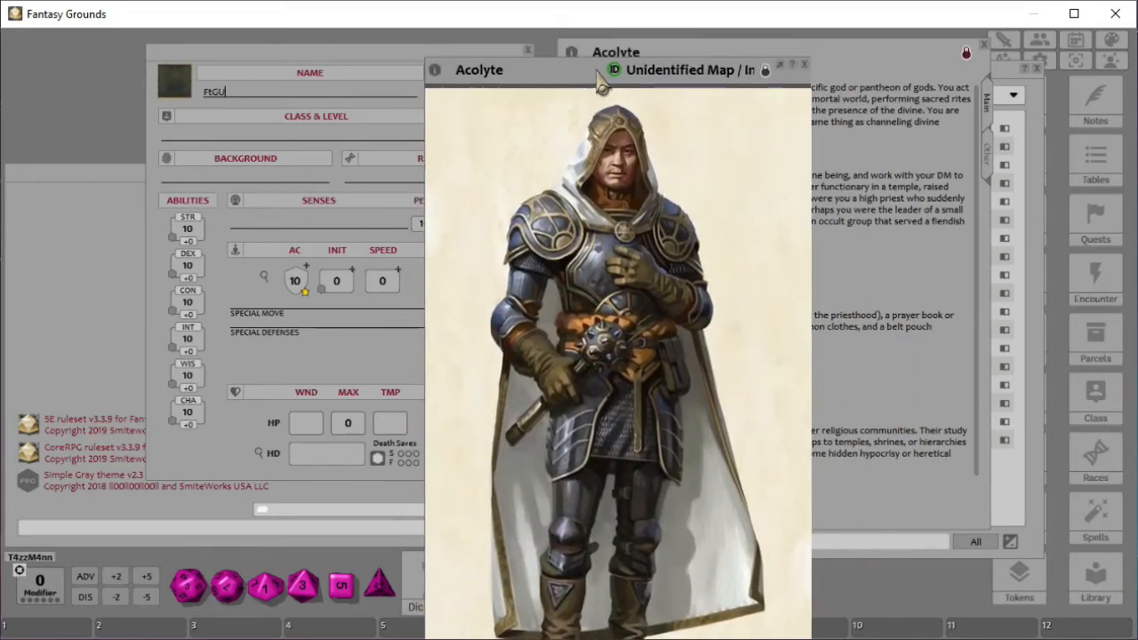
pyautogui.click(805, 65)
# - Add the Acolyte background to FtGU's character sheet
pyautogui.scroll(-1, 774, 267)
pyautogui.scroll(1, 773, 264)
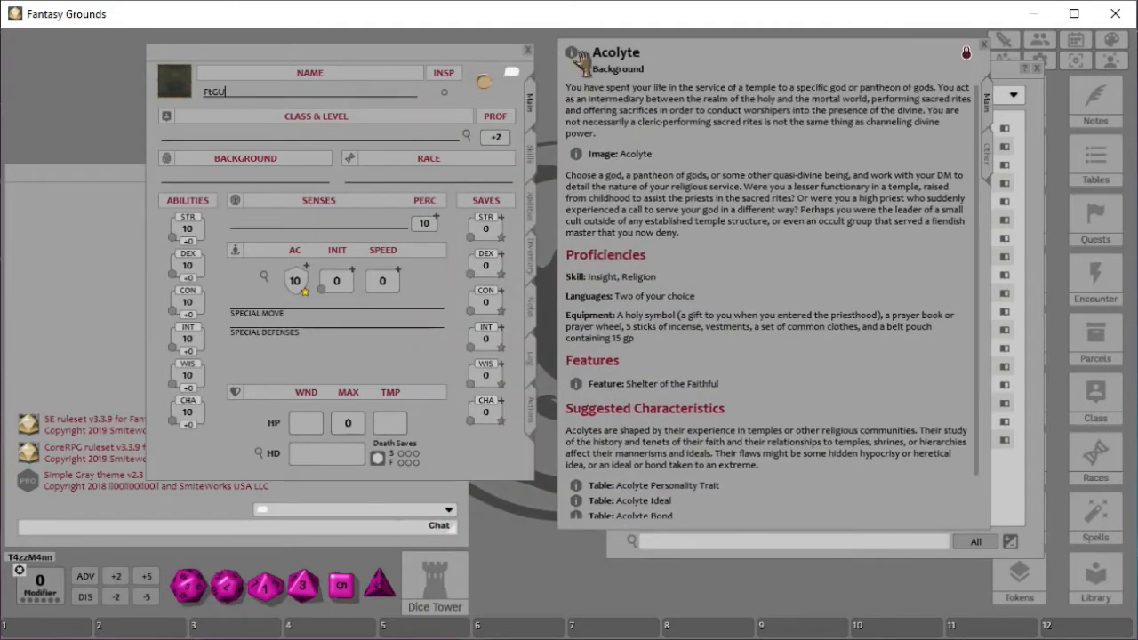
pyautogui.moveTo(574, 58); pyautogui.dragTo(206, 182)
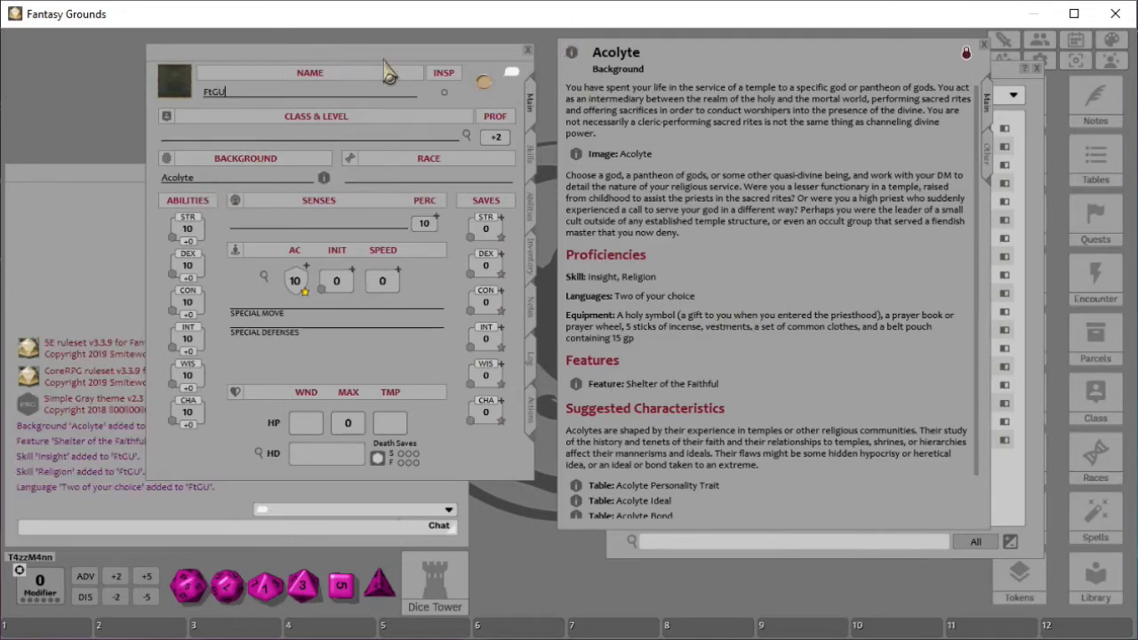
pyautogui.moveTo(344, 68); pyautogui.dragTo(454, 71)
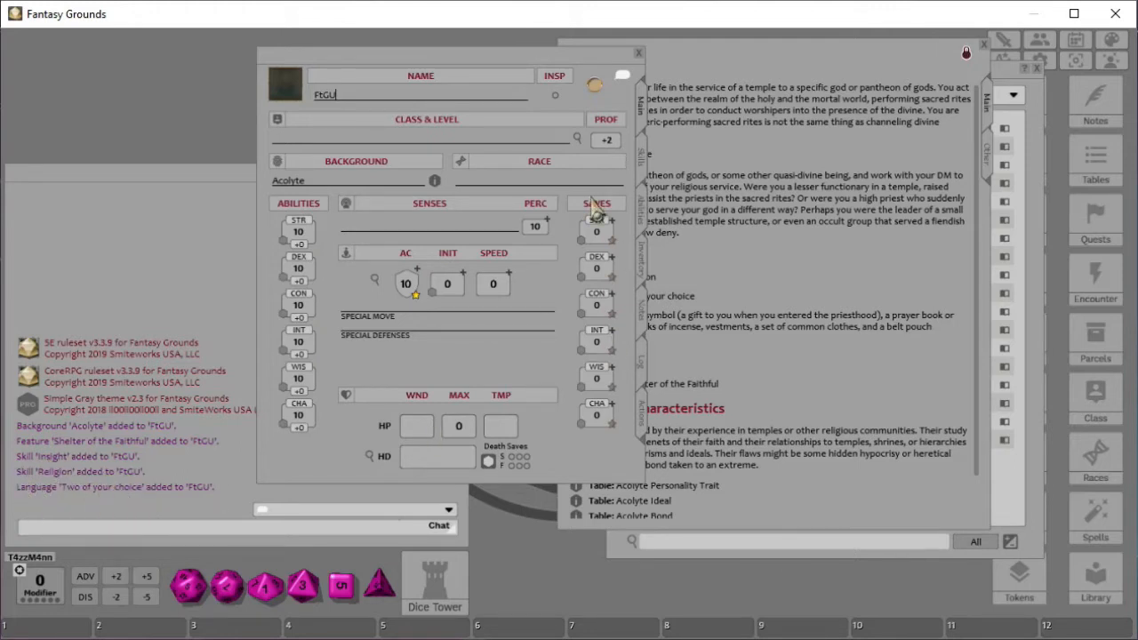
# - Check the character sheet's Skills, Abilities and Main tabs for the background's additions
pyautogui.click(642, 168)
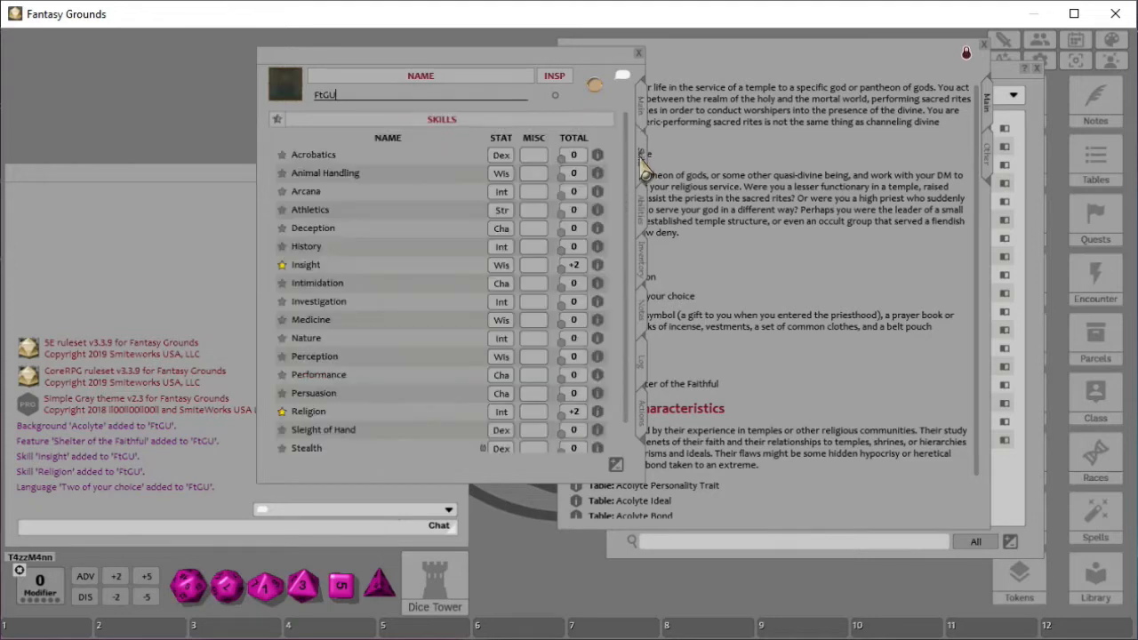
pyautogui.scroll(-1, 395, 294)
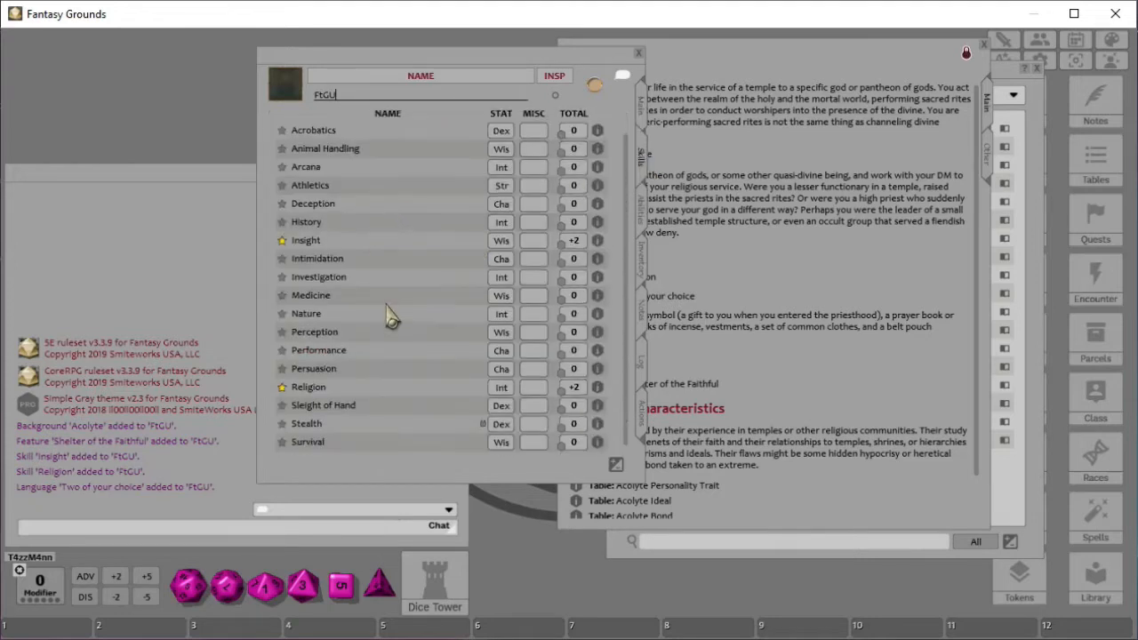
pyautogui.click(648, 220)
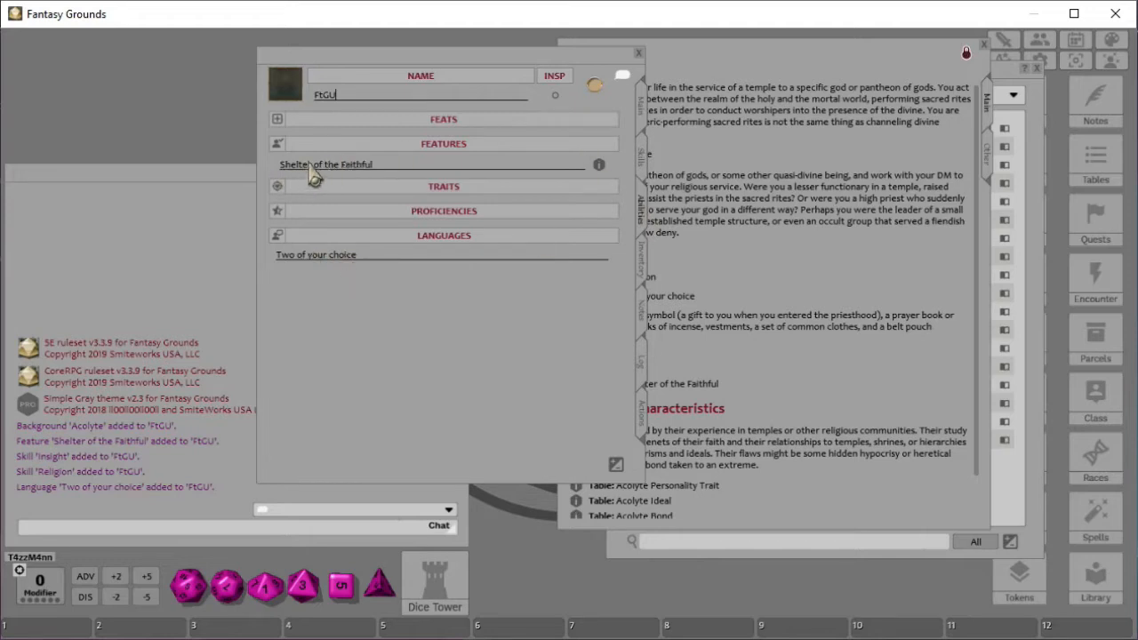
pyautogui.click(641, 158)
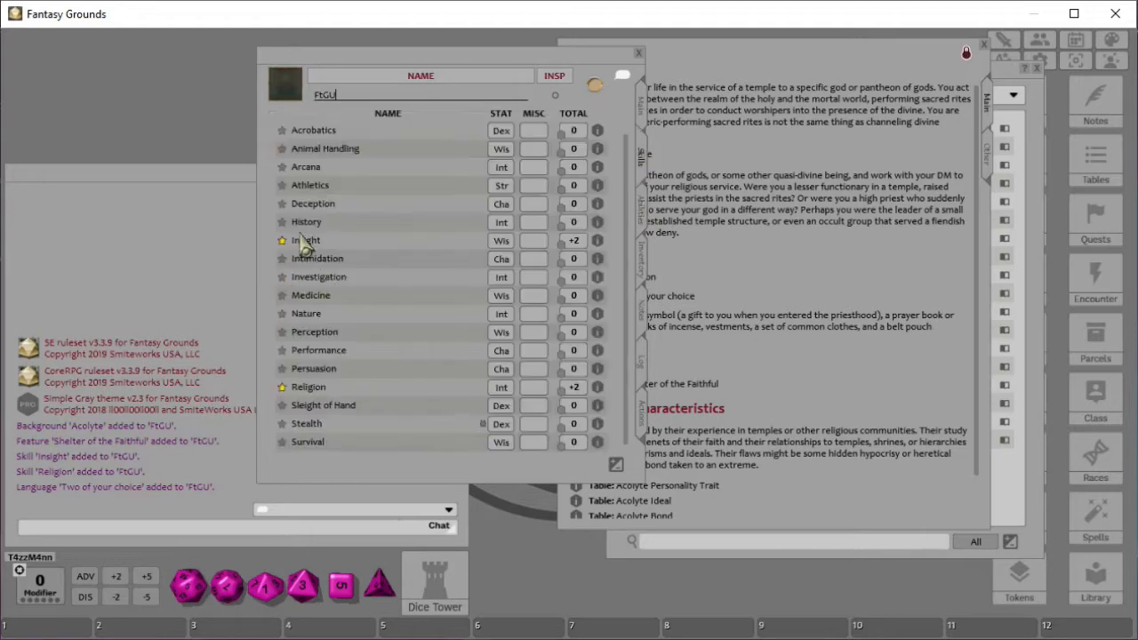
pyautogui.moveTo(436, 73); pyautogui.dragTo(314, 71)
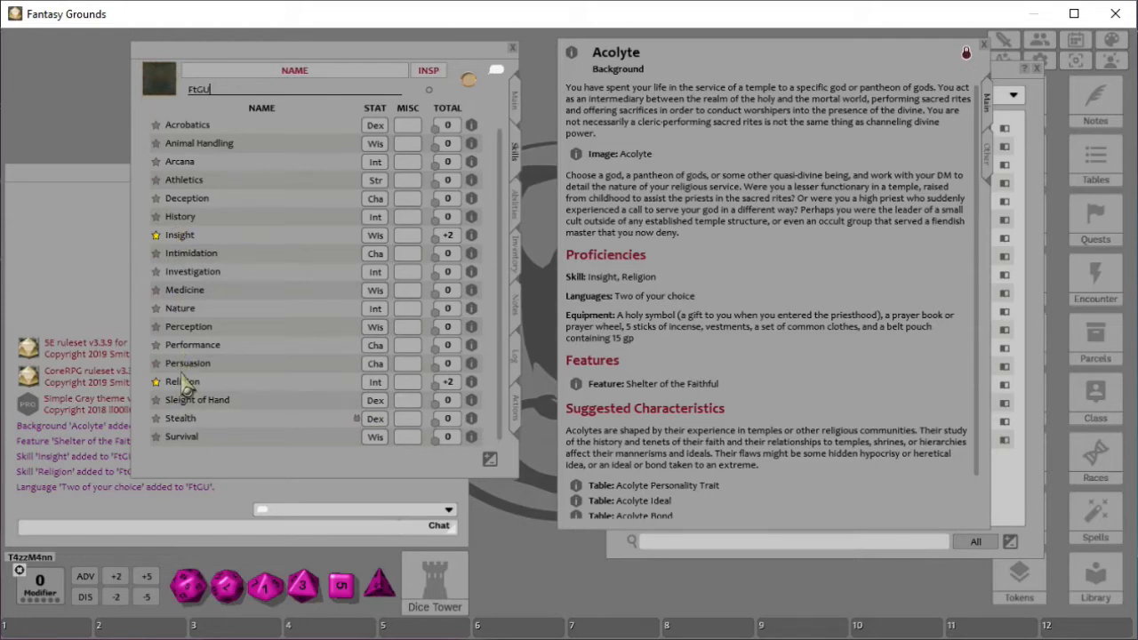
pyautogui.click(517, 105)
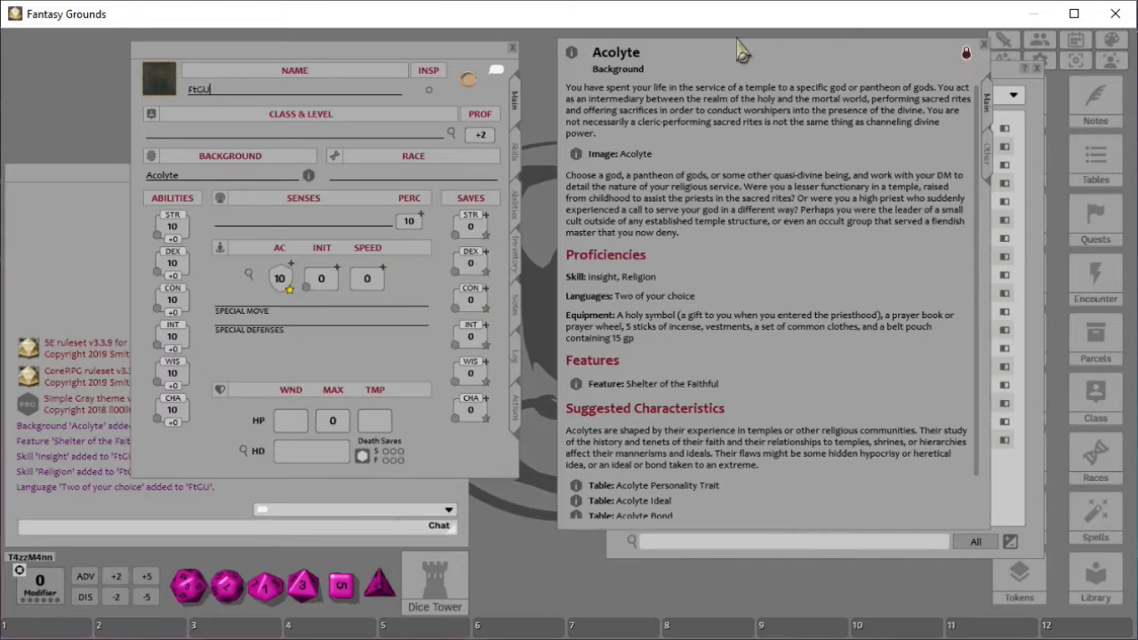
# - Close the Backgrounds list and open the Classes list filtered to the D&D Player's Handbook group
pyautogui.moveTo(735, 55); pyautogui.dragTo(714, 58)
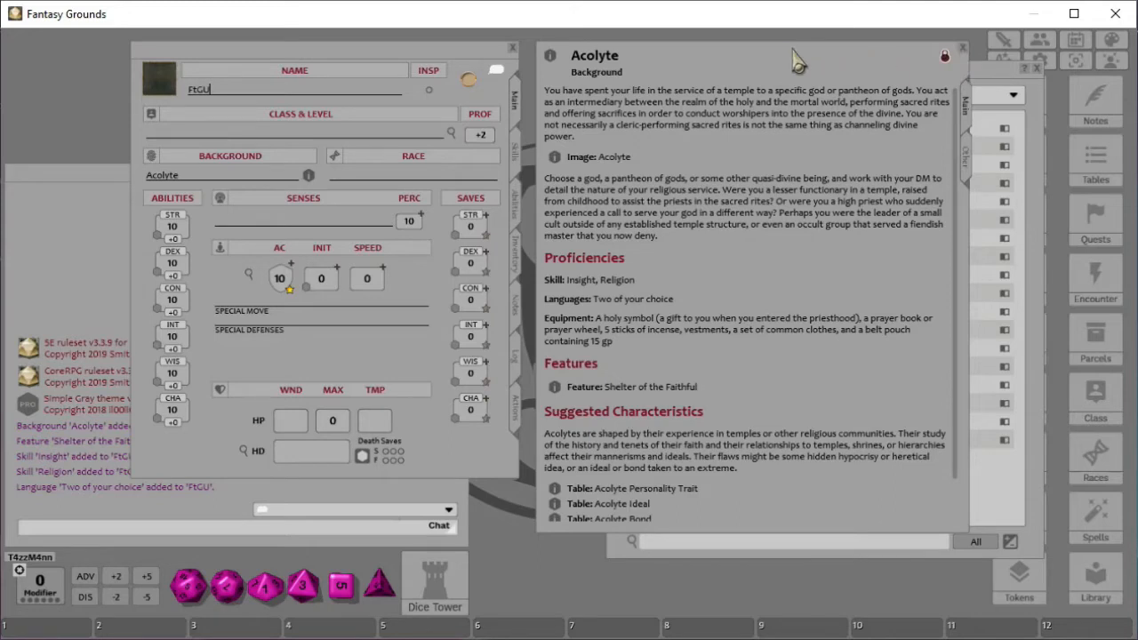
pyautogui.click(1020, 515)
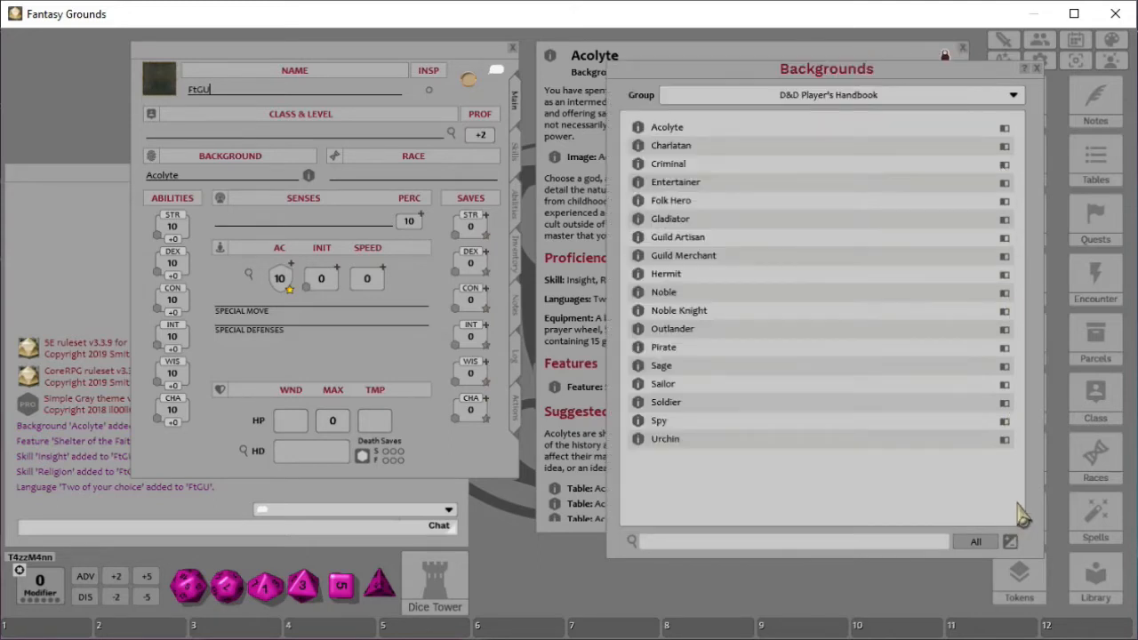
pyautogui.click(1037, 69)
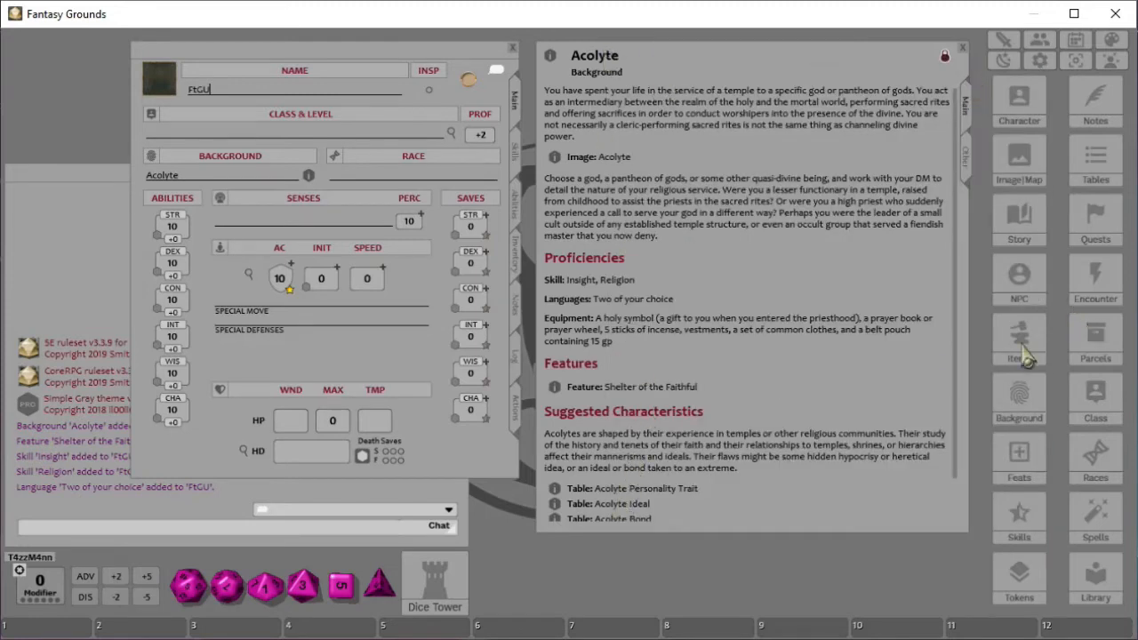
pyautogui.click(1099, 408)
pyautogui.moveTo(1050, 69); pyautogui.dragTo(713, 71)
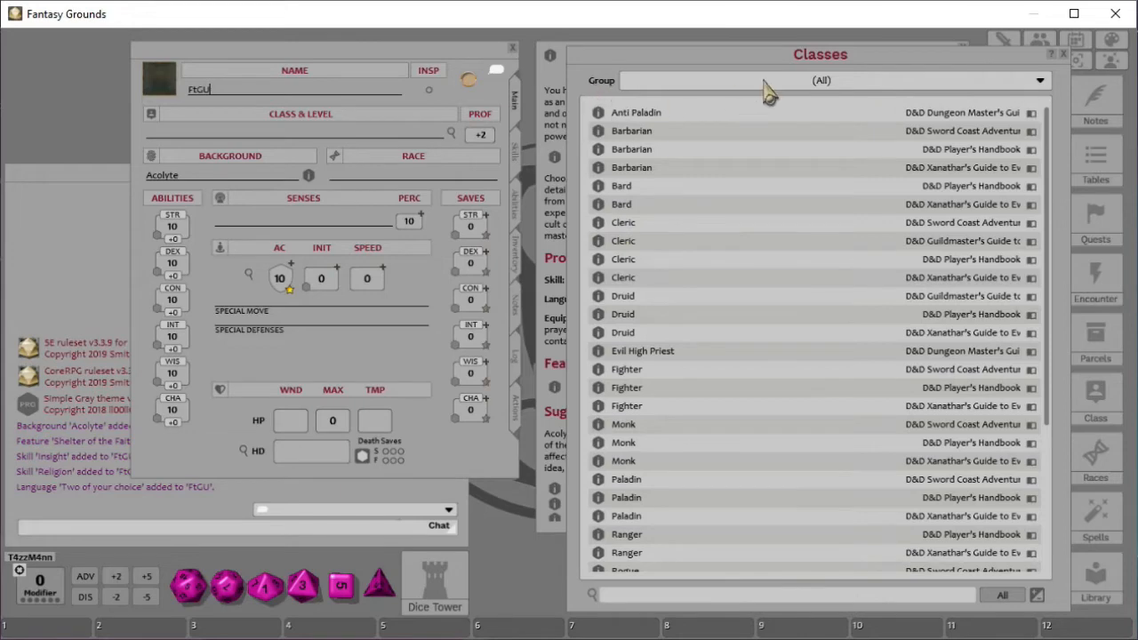
pyautogui.click(797, 81)
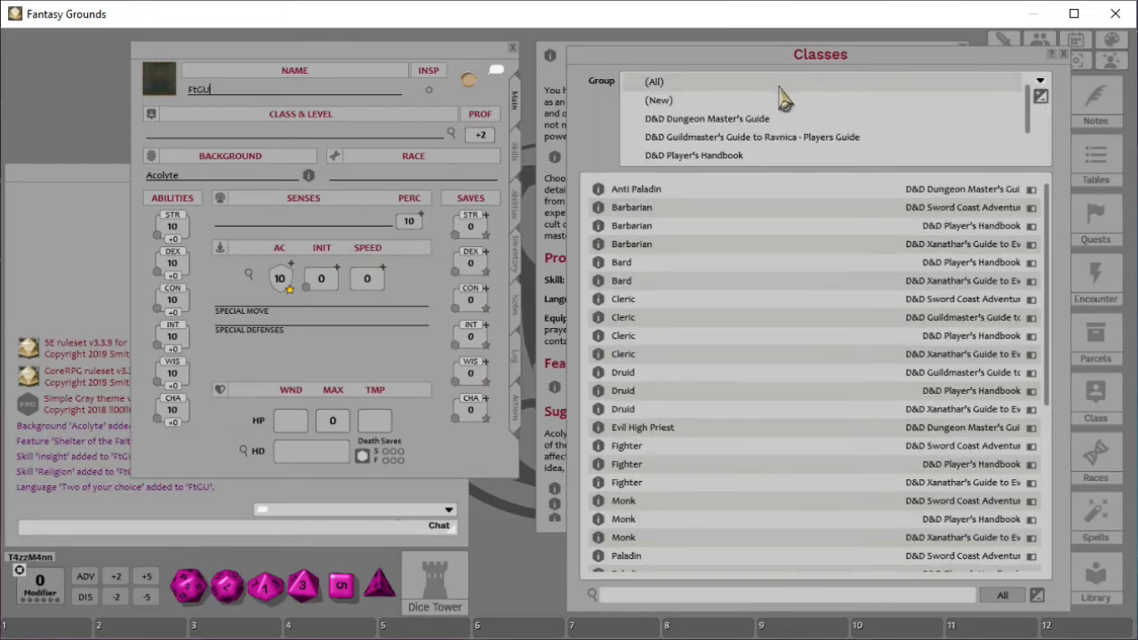
pyautogui.click(702, 156)
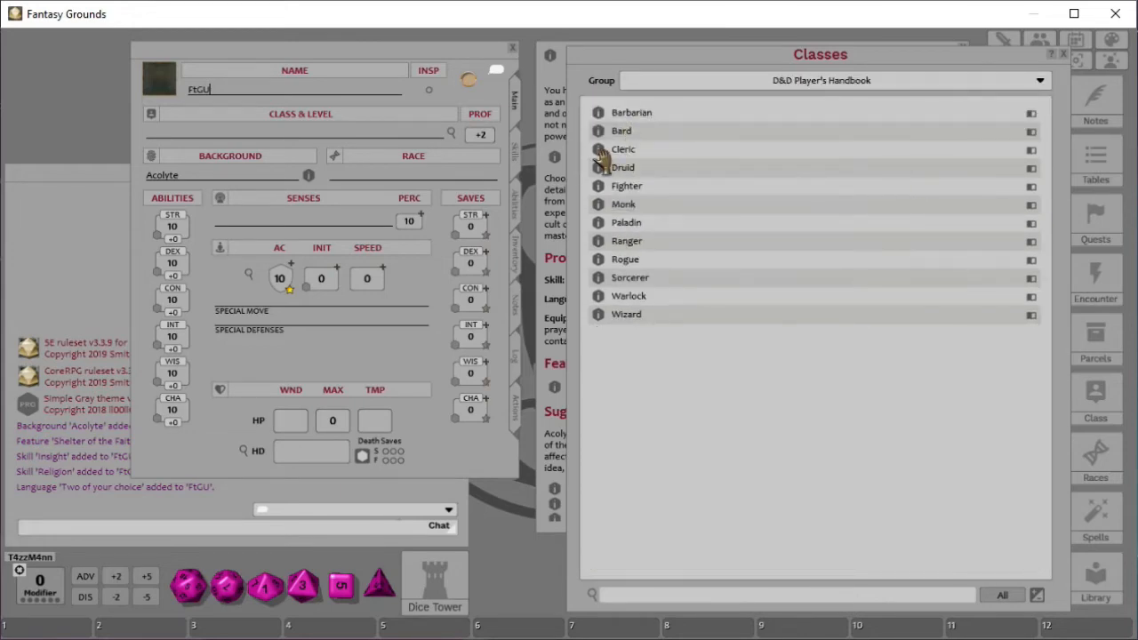
# - Add the Cleric class to FtGU's character sheet, choosing Medicine and Persuasion as skill proficiencies
pyautogui.moveTo(601, 152); pyautogui.dragTo(192, 142)
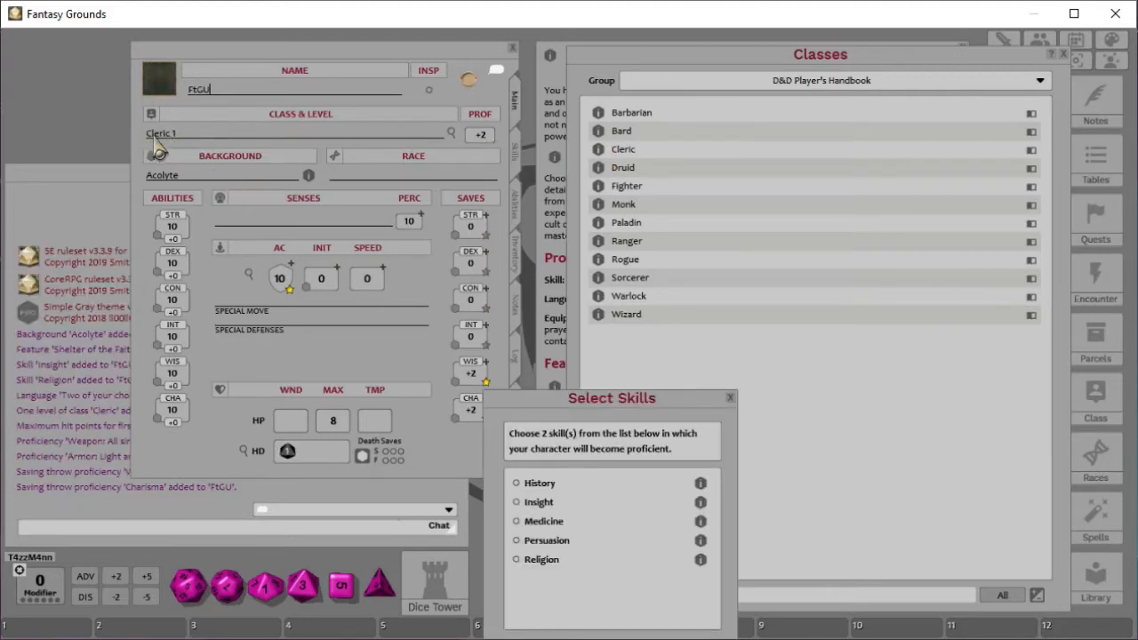
pyautogui.moveTo(613, 401); pyautogui.dragTo(663, 160)
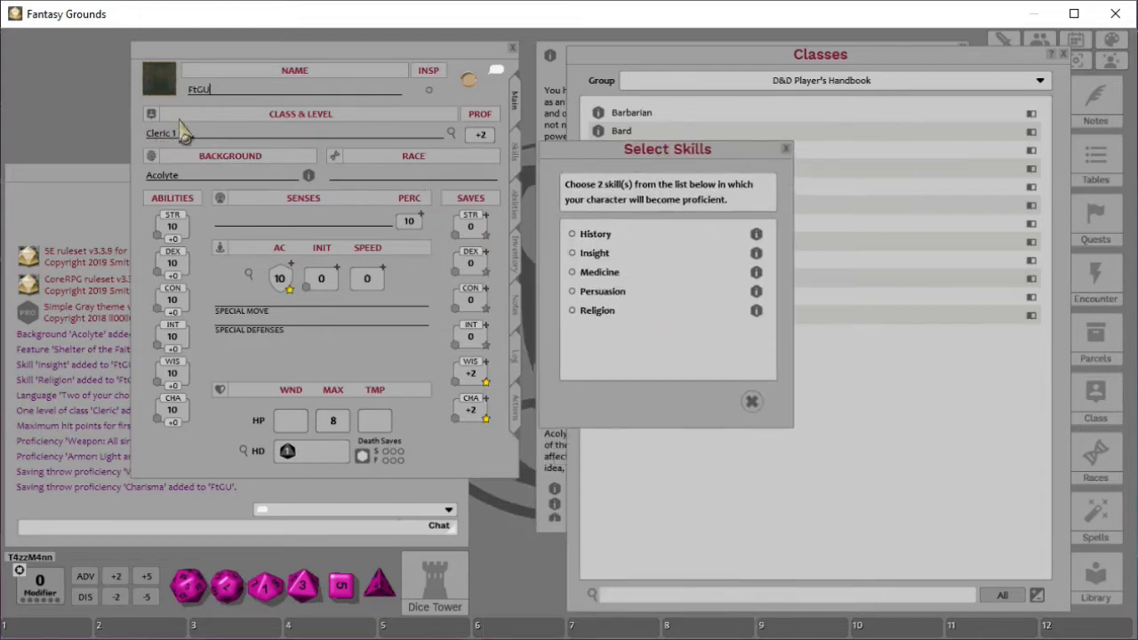
pyautogui.click(516, 160)
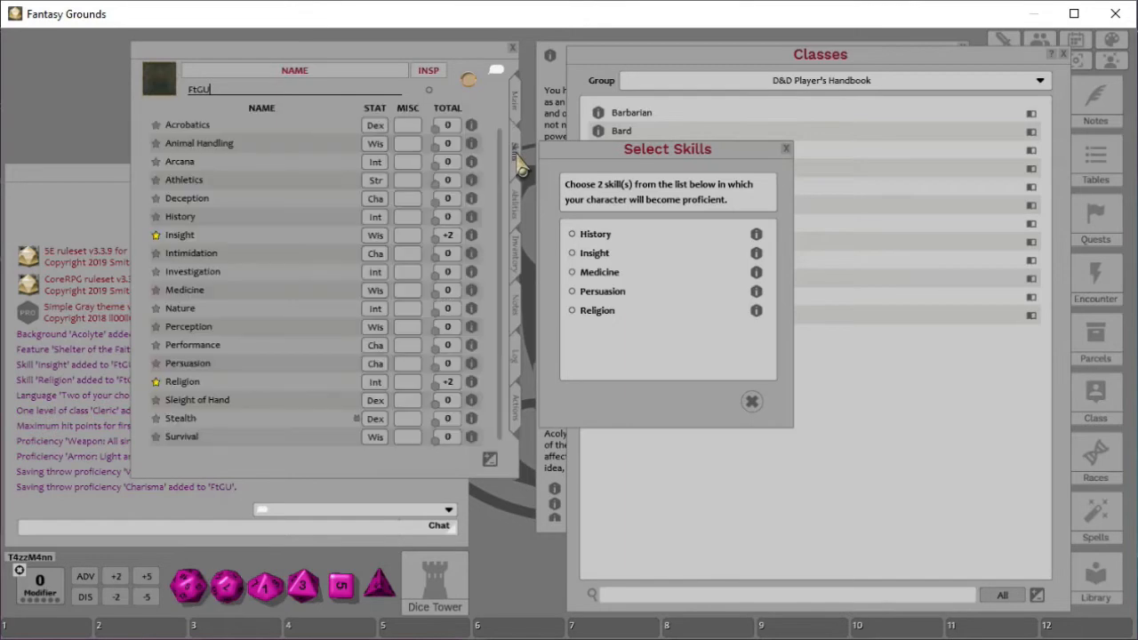
pyautogui.click(573, 292)
pyautogui.click(726, 402)
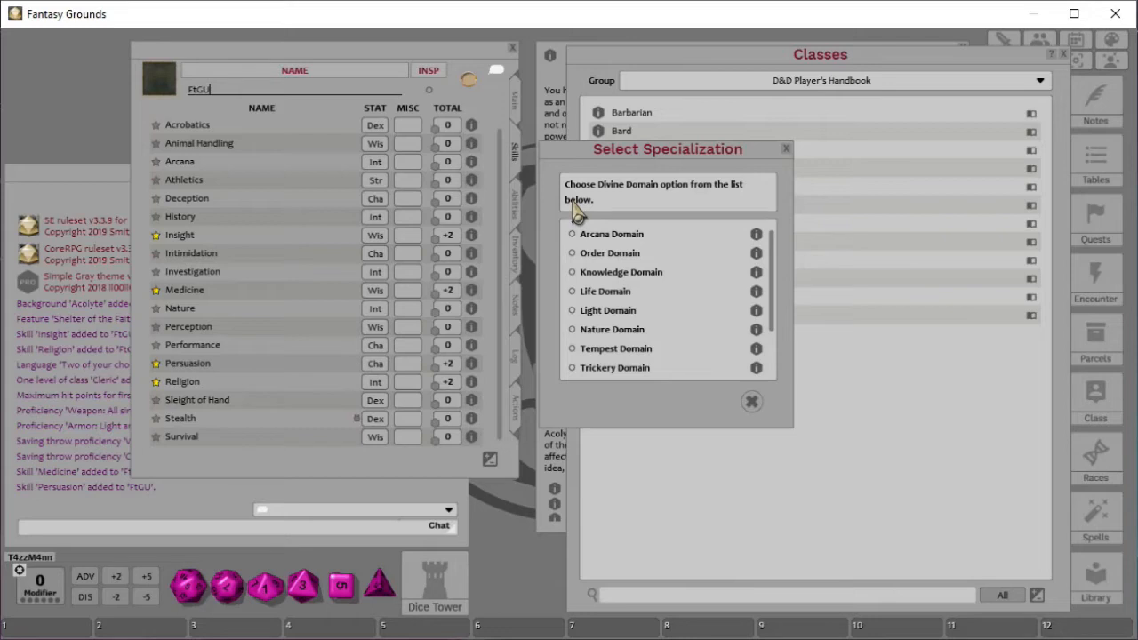
# - Choose Life Domain as the Cleric's Divine Domain specialization
pyautogui.scroll(-3, 711, 250)
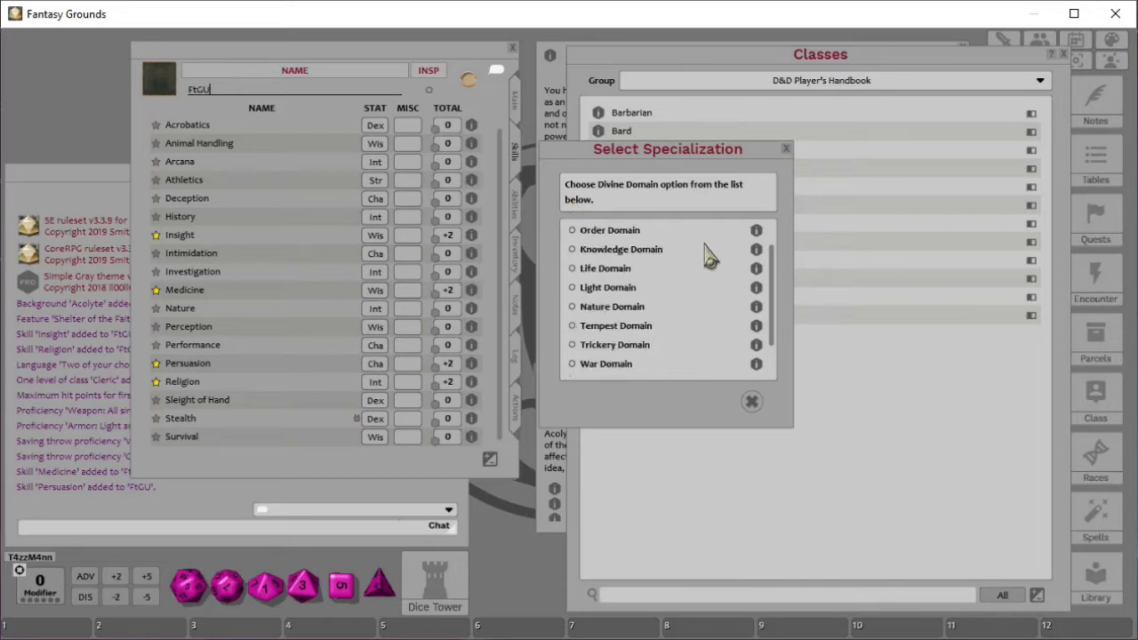
pyautogui.scroll(3, 603, 377)
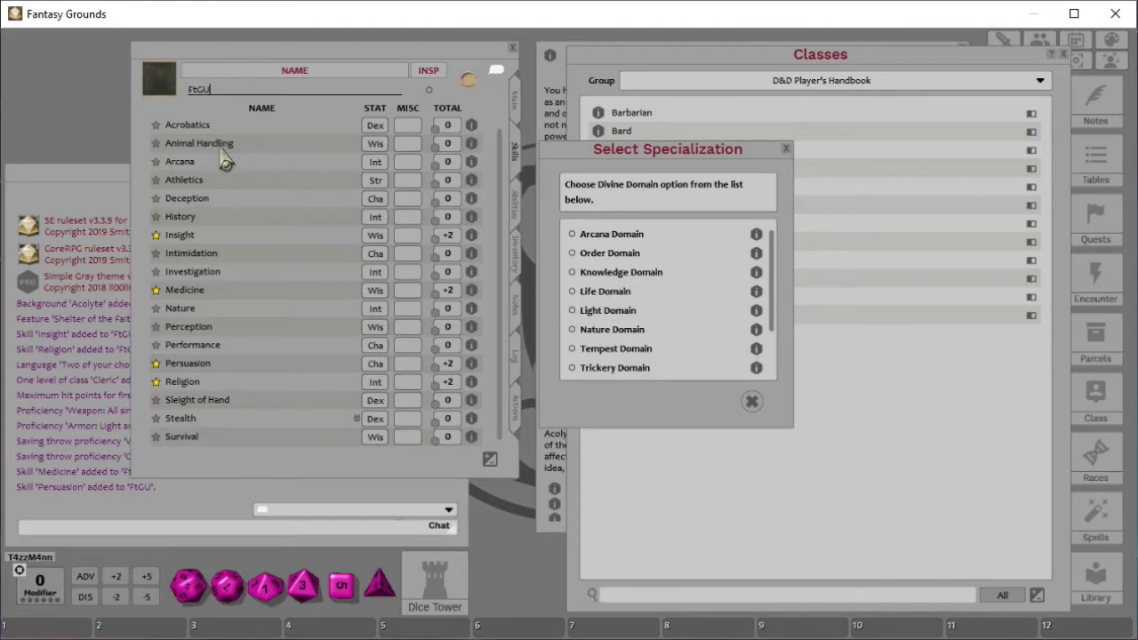
pyautogui.click(571, 291)
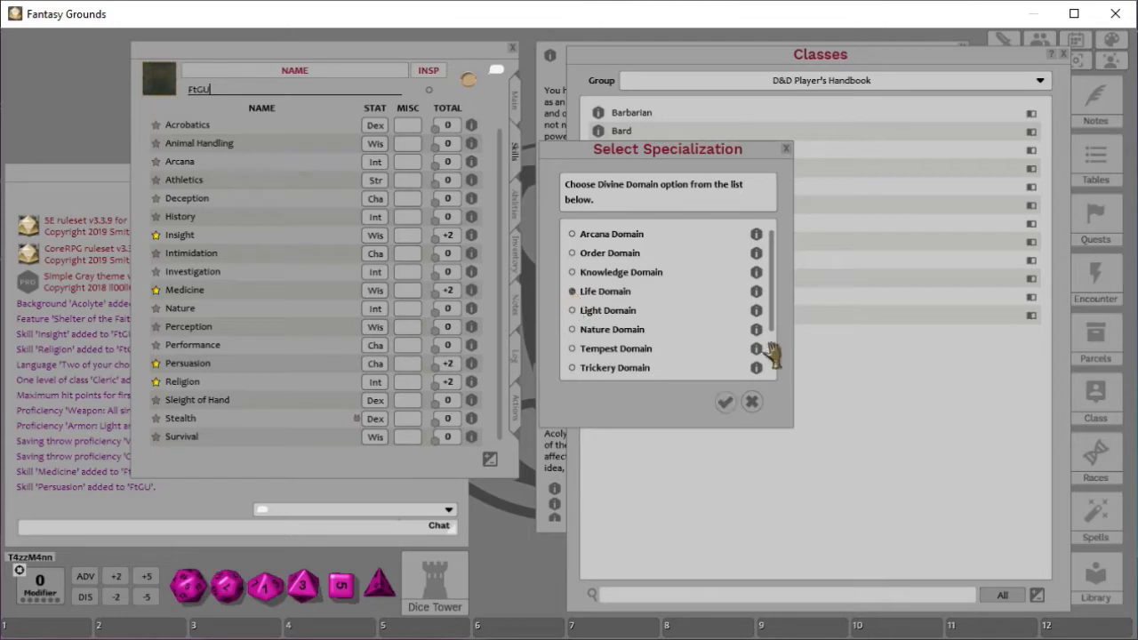
pyautogui.click(725, 404)
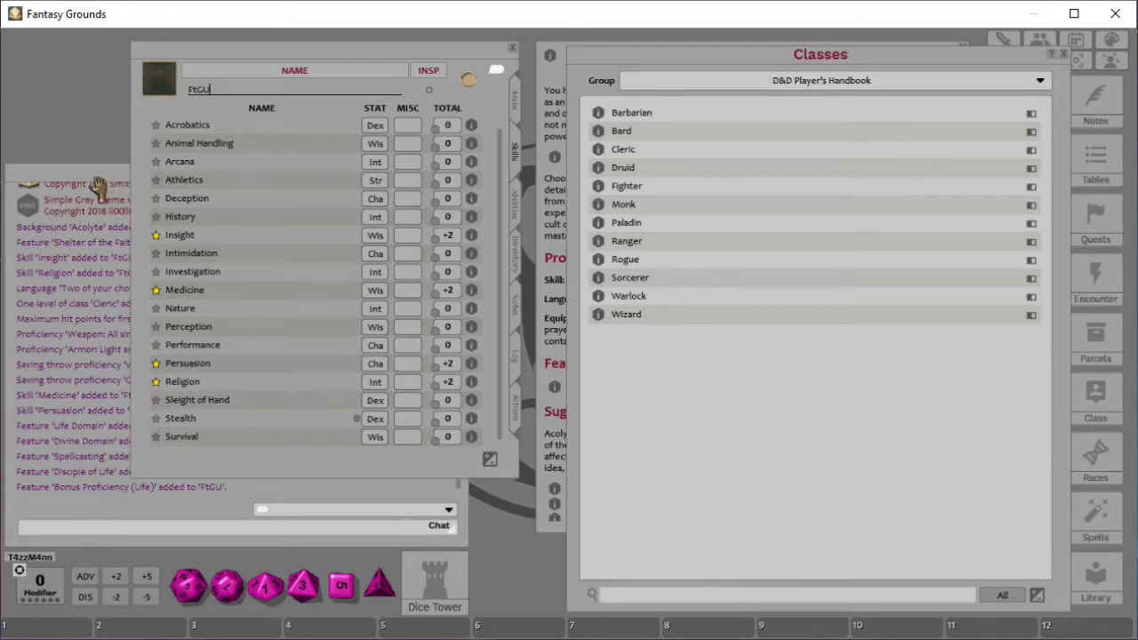
# - Read the Divine Domain and Disciple of Life features on the character sheet's Abilities tab
pyautogui.moveTo(330, 63); pyautogui.dragTo(648, 80)
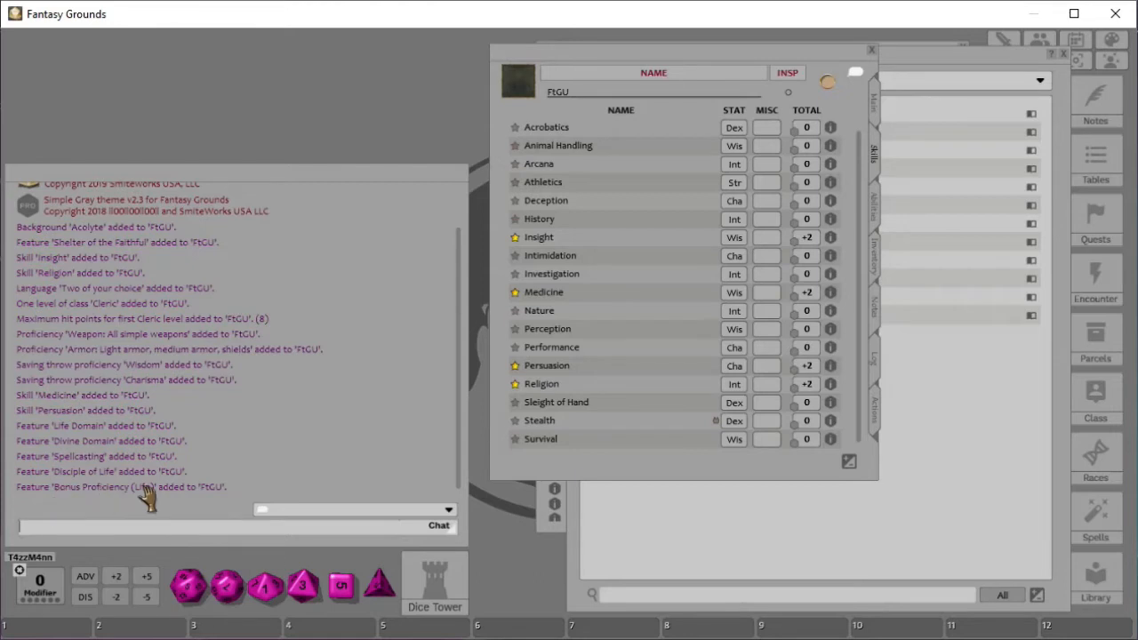
pyautogui.moveTo(602, 62); pyautogui.dragTo(243, 68)
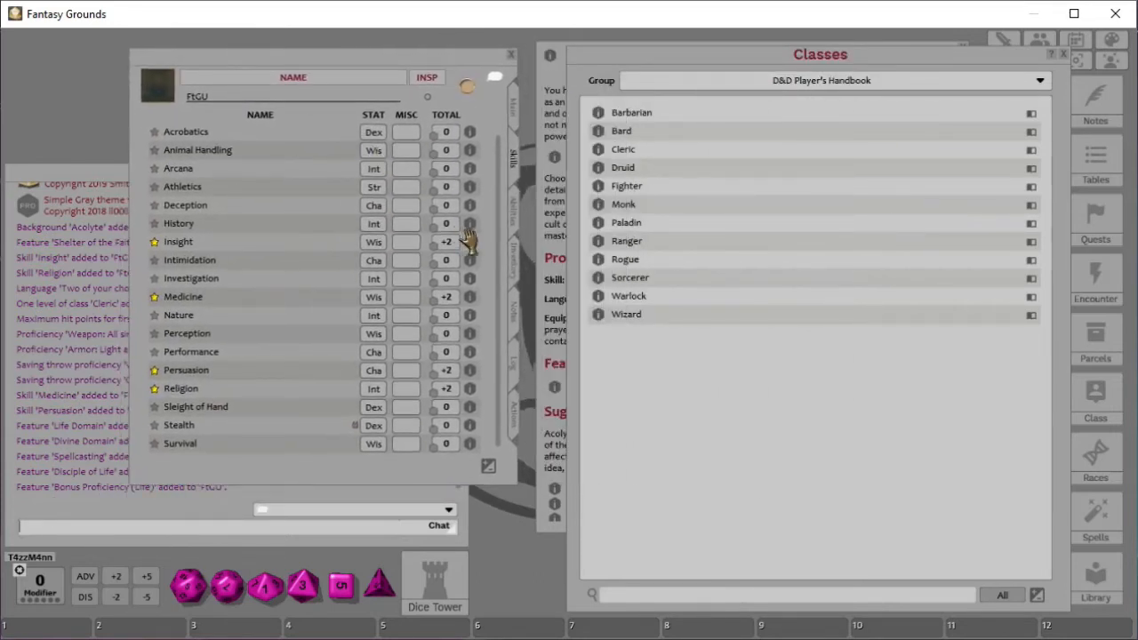
pyautogui.click(515, 218)
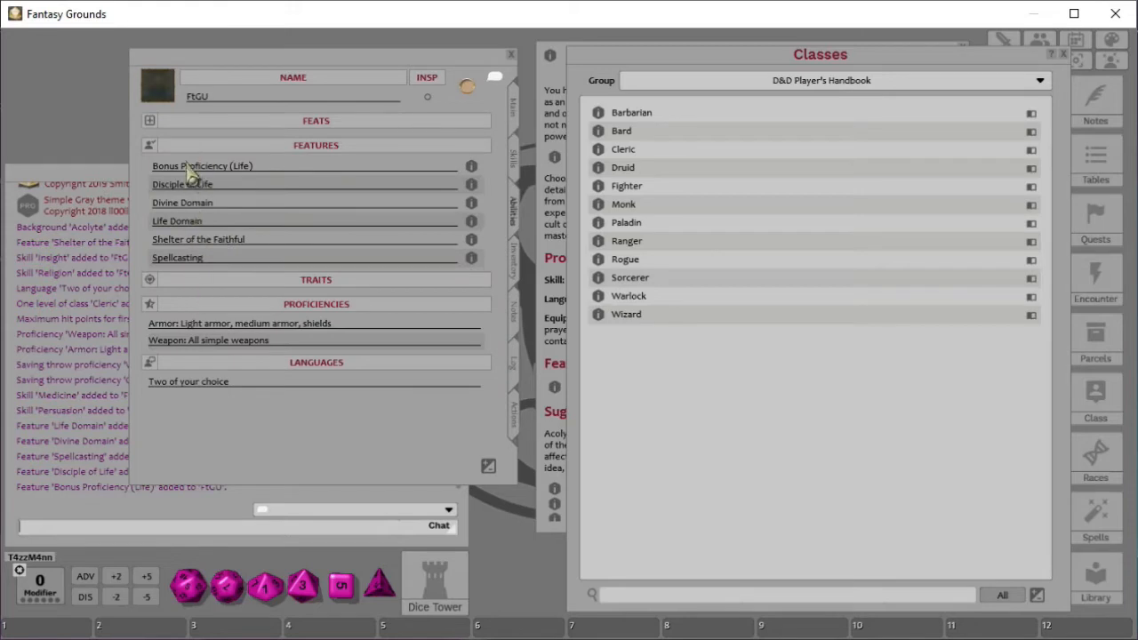
pyautogui.click(470, 204)
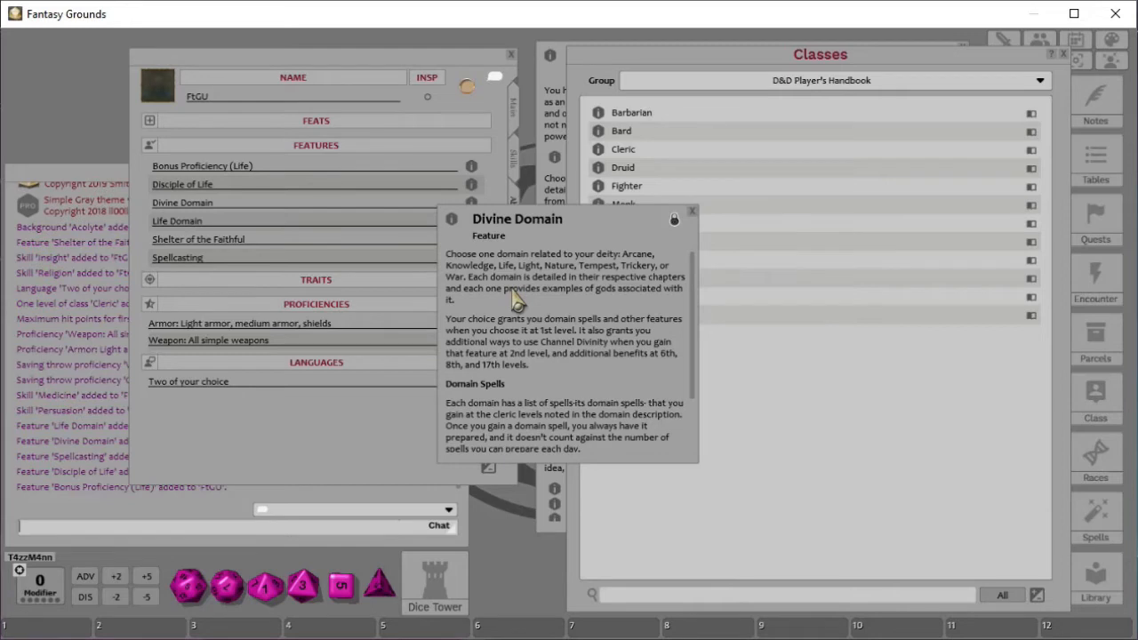
pyautogui.scroll(-3, 516, 302)
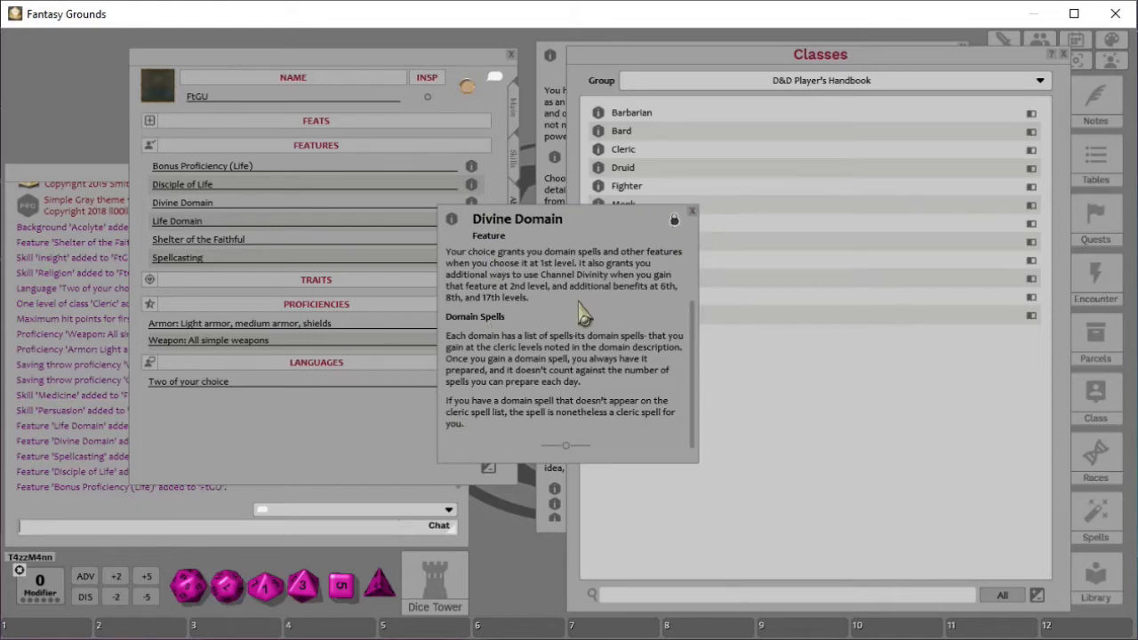
pyautogui.scroll(2, 586, 355)
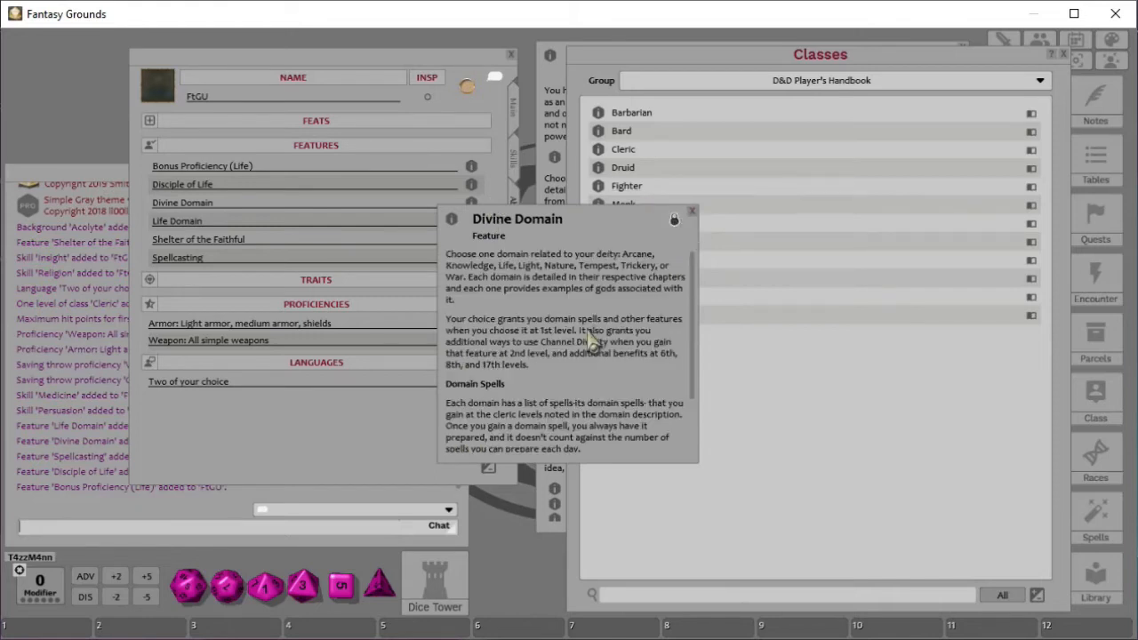
pyautogui.click(691, 212)
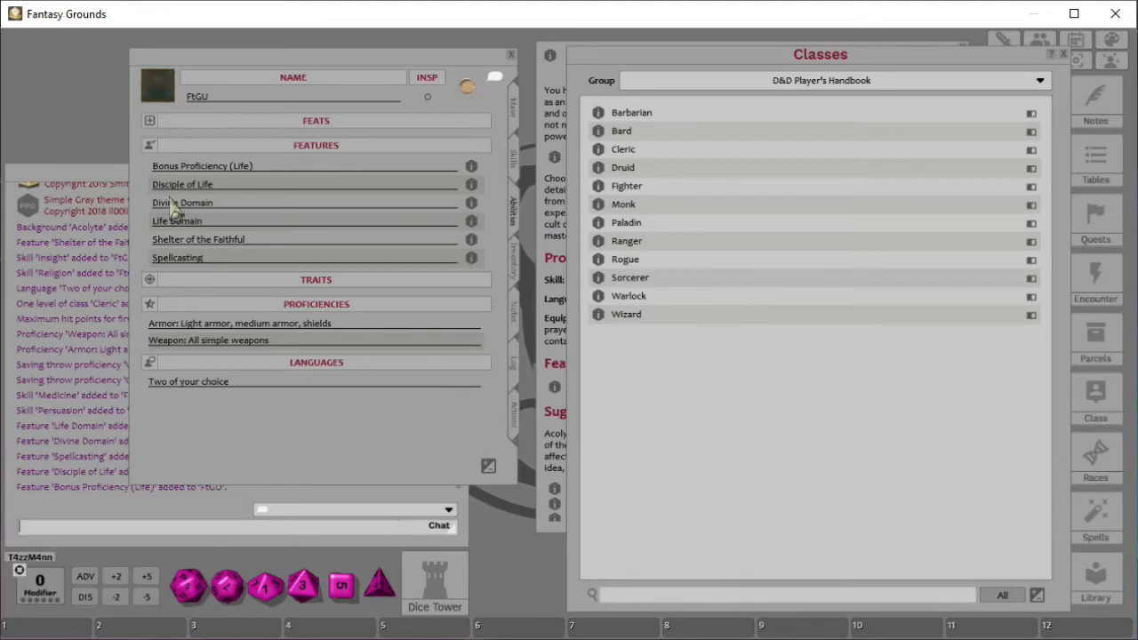
pyautogui.click(471, 184)
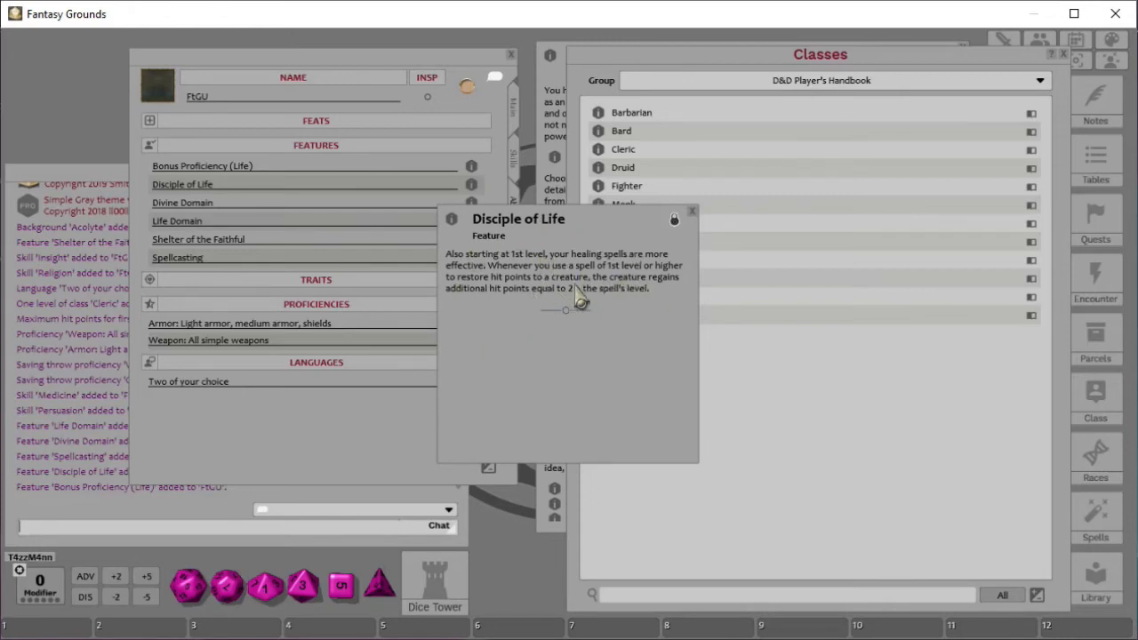
pyautogui.click(691, 213)
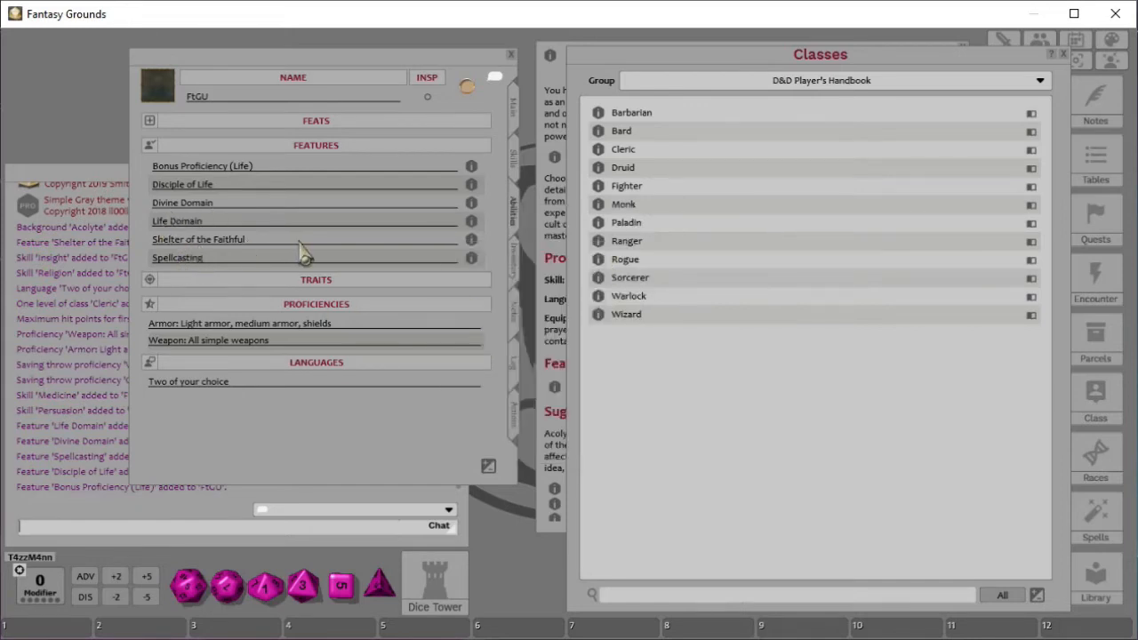
# - Read through the Spellcasting feature description on the Abilities tab
pyautogui.click(471, 258)
pyautogui.scroll(-2, 582, 327)
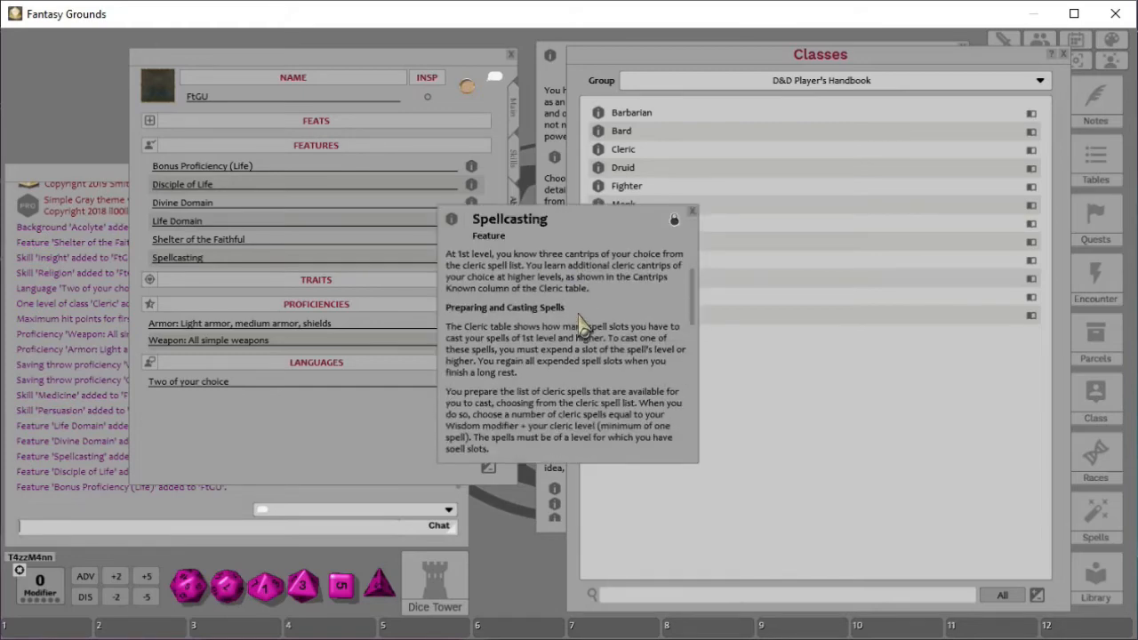
pyautogui.scroll(-6, 619, 333)
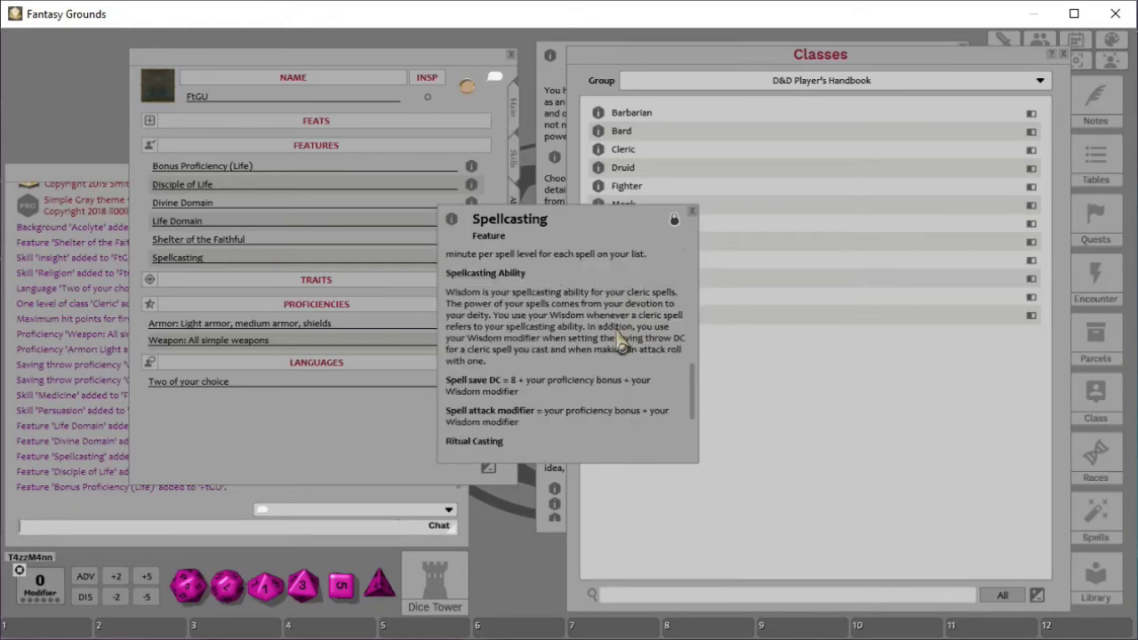
pyautogui.scroll(-3, 622, 342)
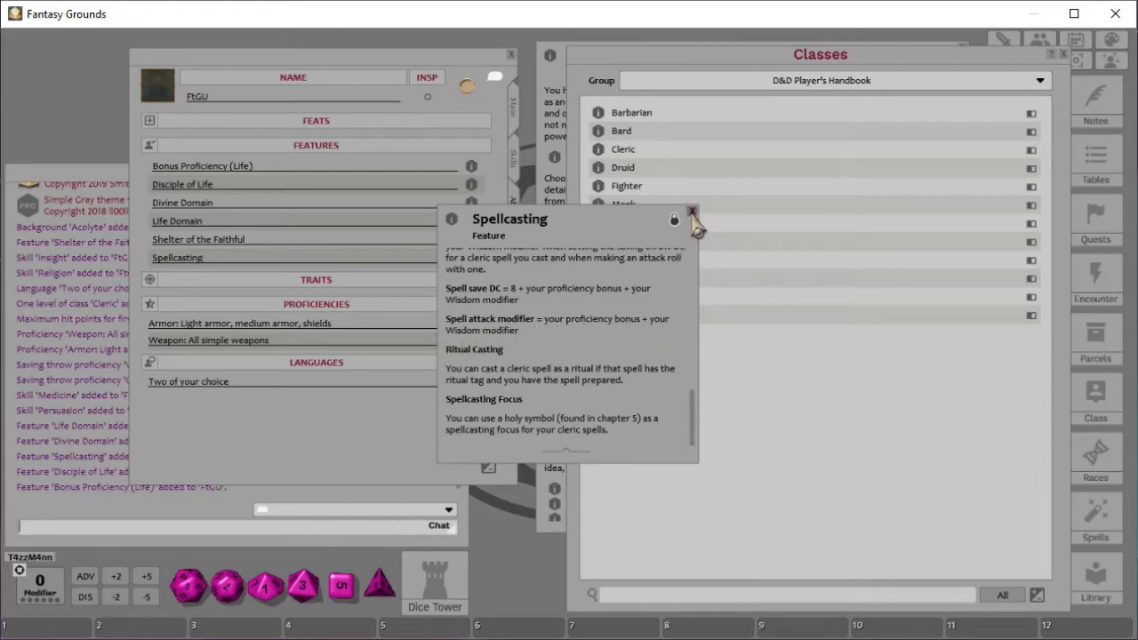
pyautogui.click(692, 214)
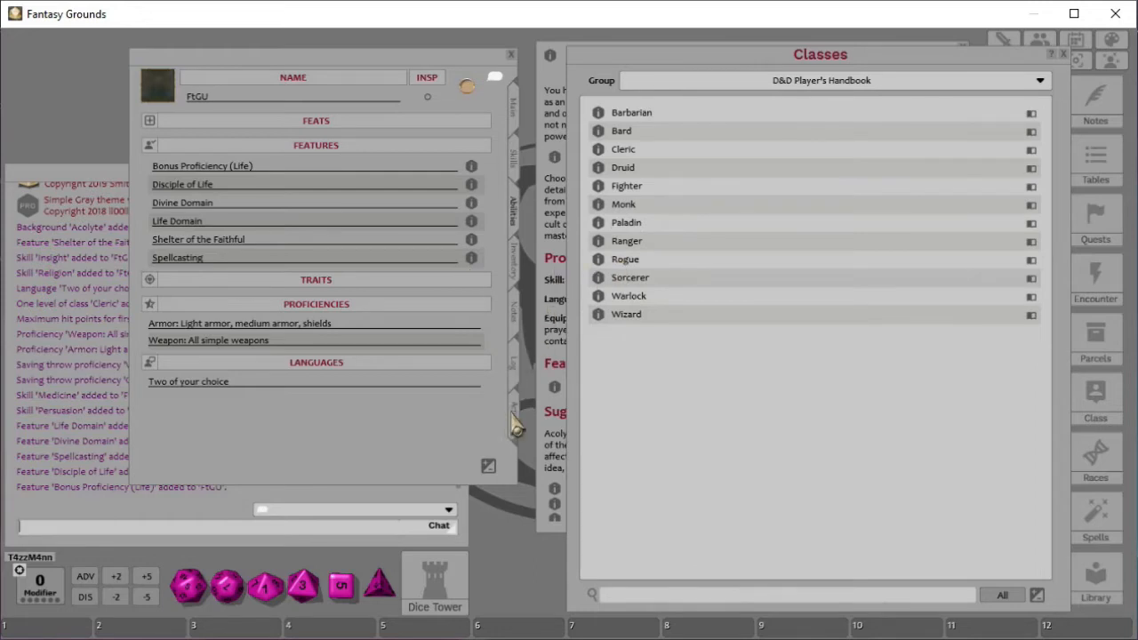
# - Open the Cleric class description from the sheet's Main tab and place it over the Acolyte background window
pyautogui.click(513, 114)
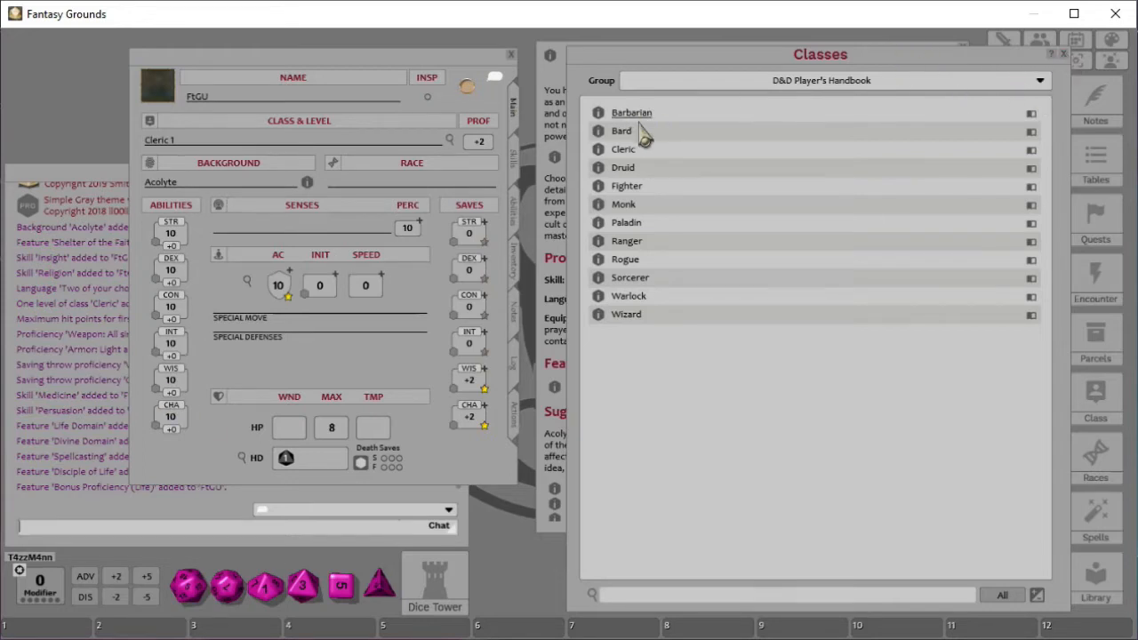
pyautogui.click(598, 151)
pyautogui.click(1063, 55)
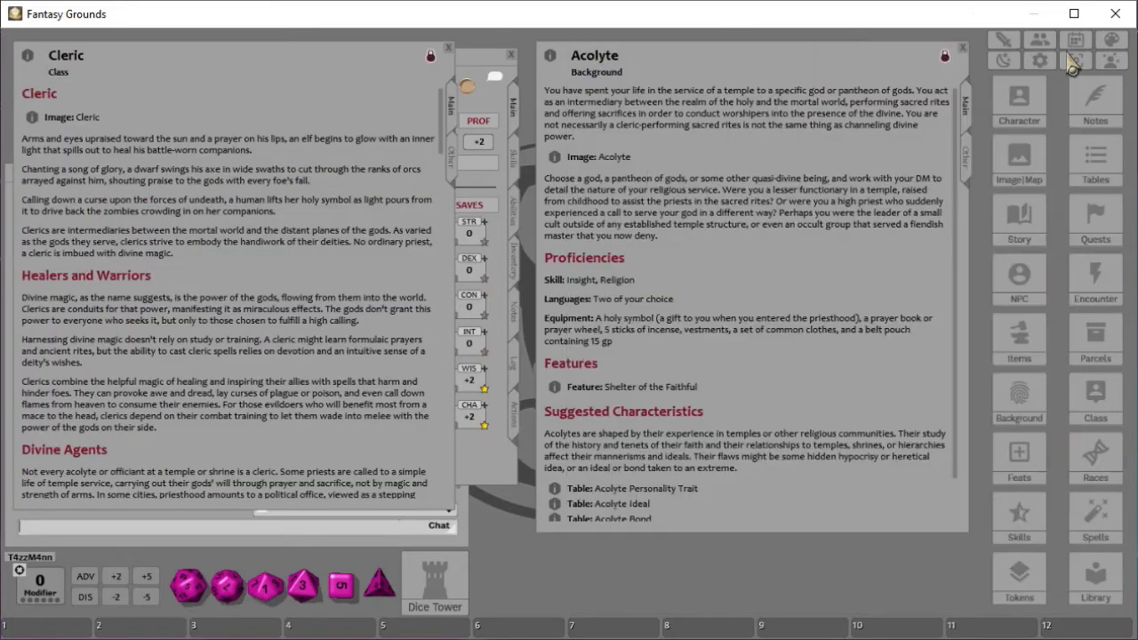
pyautogui.moveTo(284, 64); pyautogui.dragTo(806, 99)
pyautogui.moveTo(758, 63); pyautogui.dragTo(748, 65)
pyautogui.click(961, 537)
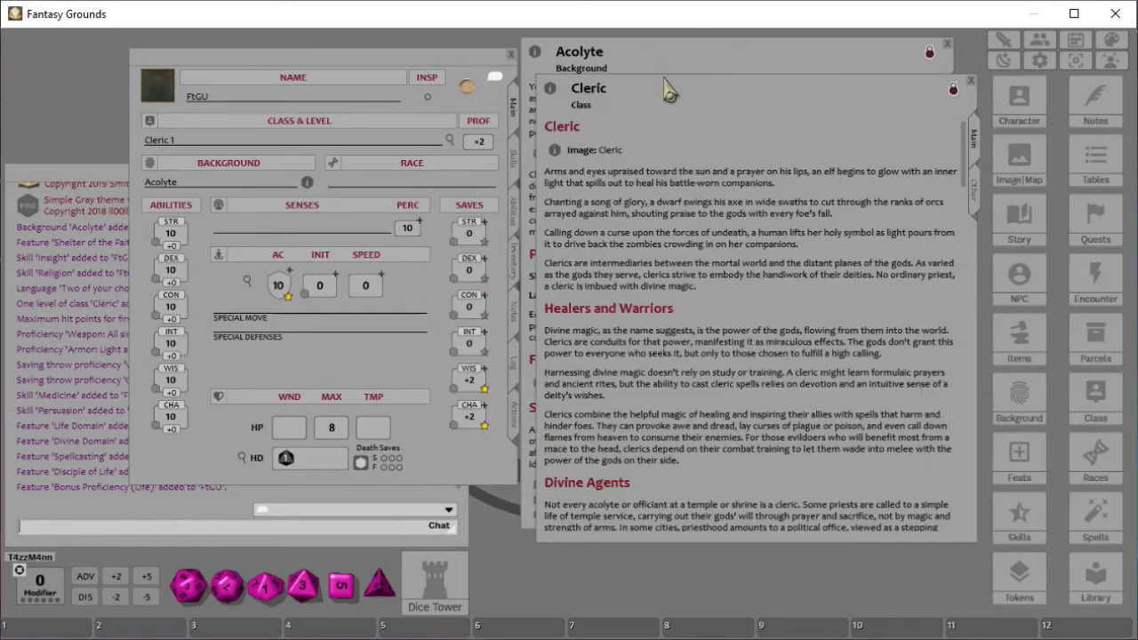
pyautogui.moveTo(680, 98); pyautogui.dragTo(687, 86)
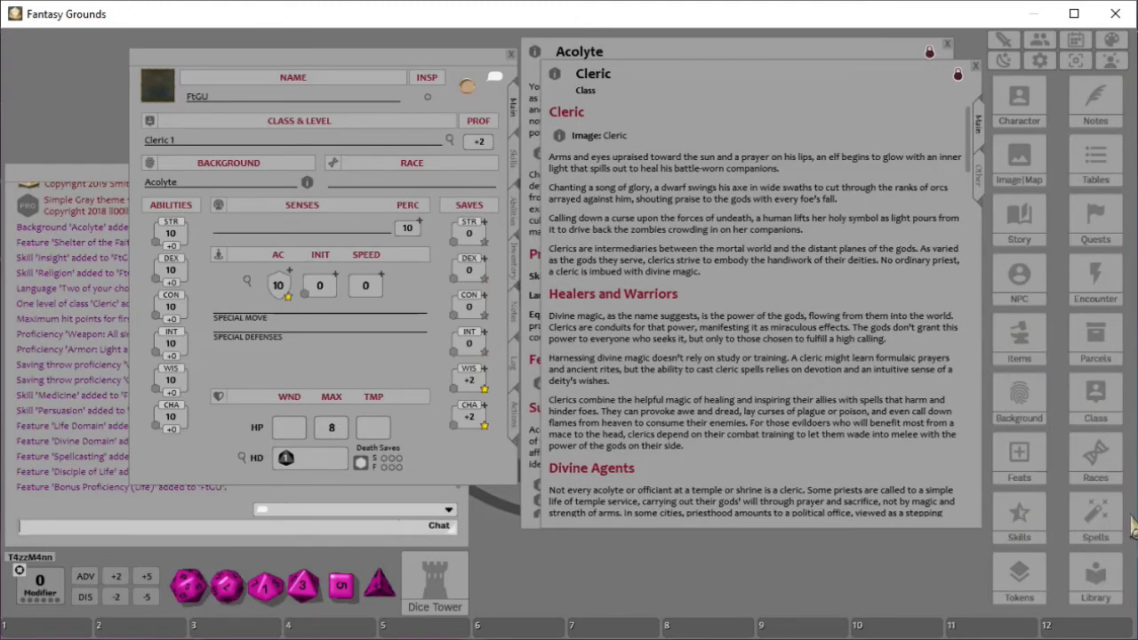
# - Open the Races list filtered to the D&D Player's Handbook group and view the Elf race
pyautogui.click(1096, 458)
pyautogui.moveTo(757, 132); pyautogui.dragTo(737, 57)
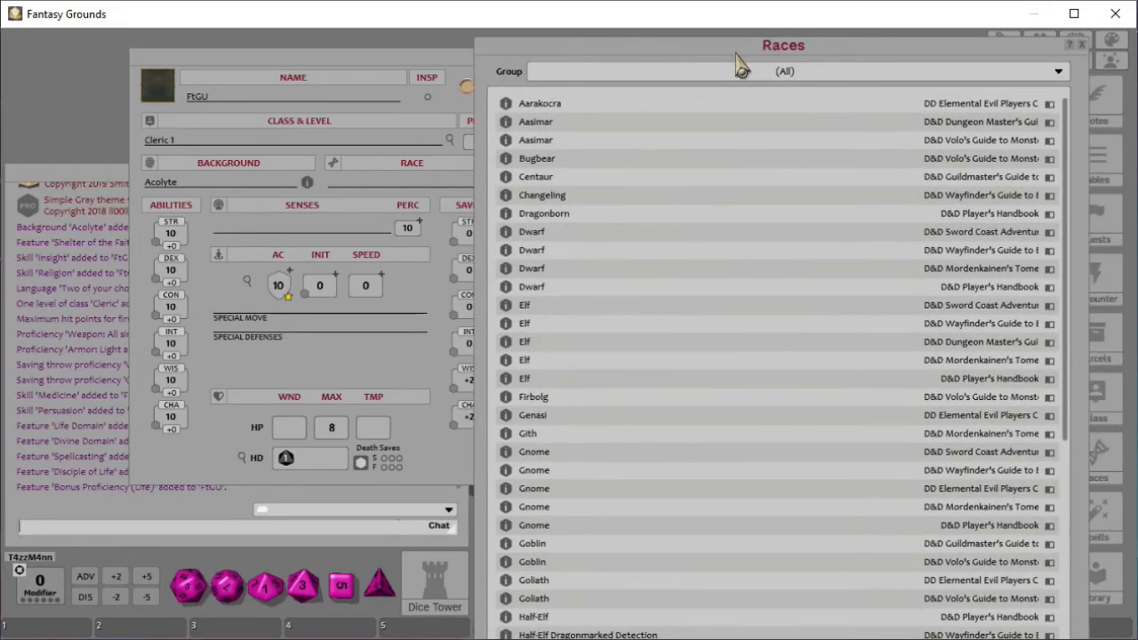
pyautogui.click(826, 72)
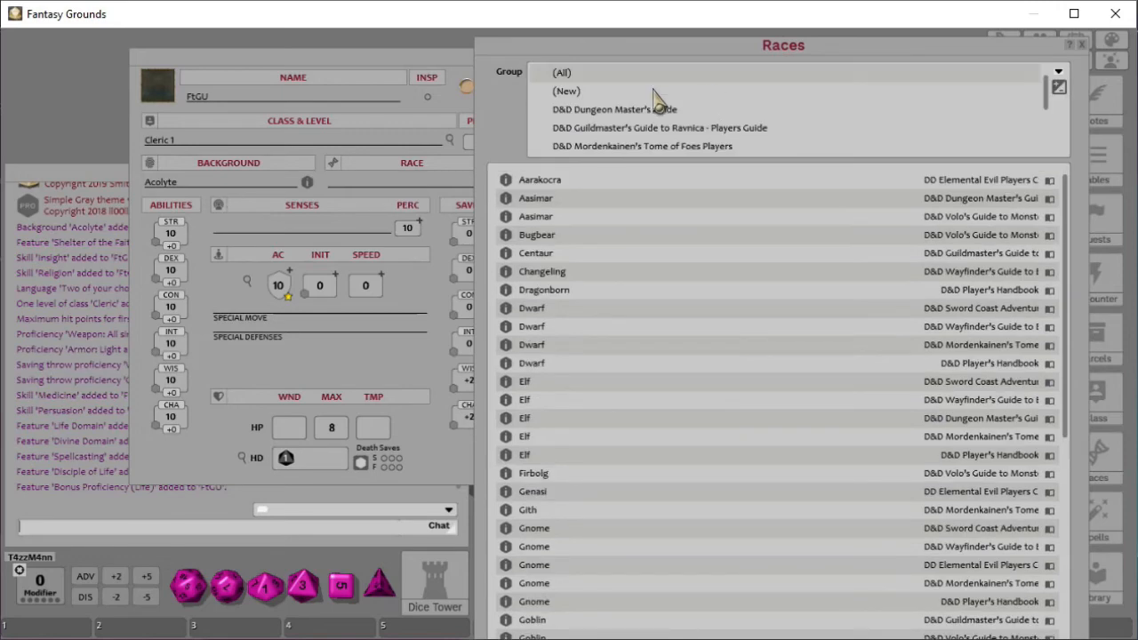
pyautogui.scroll(-1, 627, 142)
pyautogui.click(615, 119)
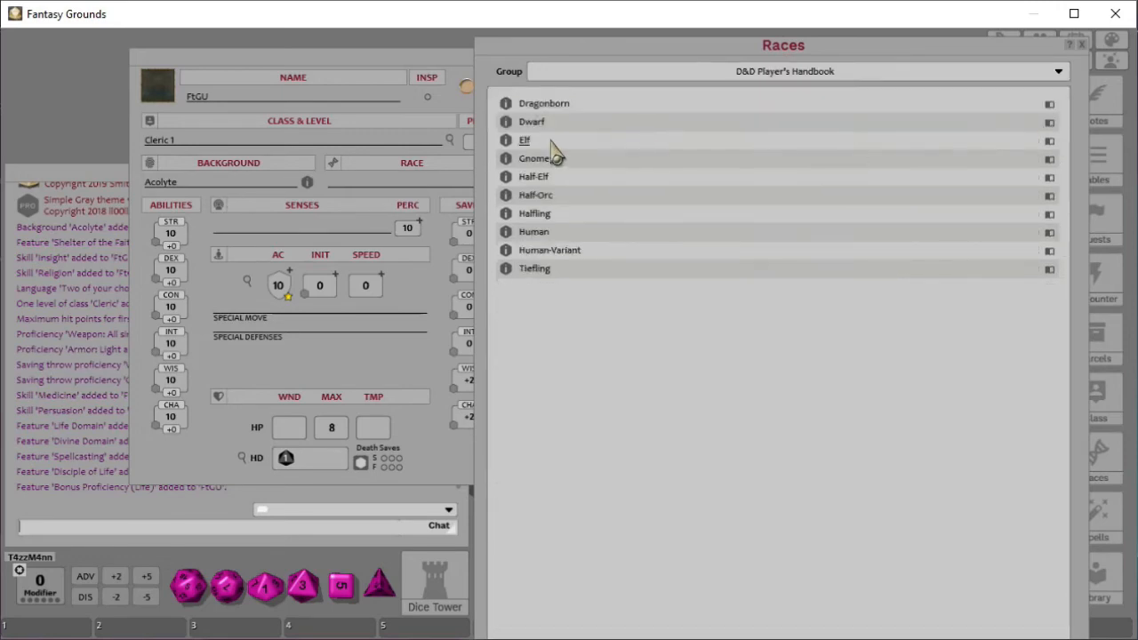
pyautogui.click(506, 142)
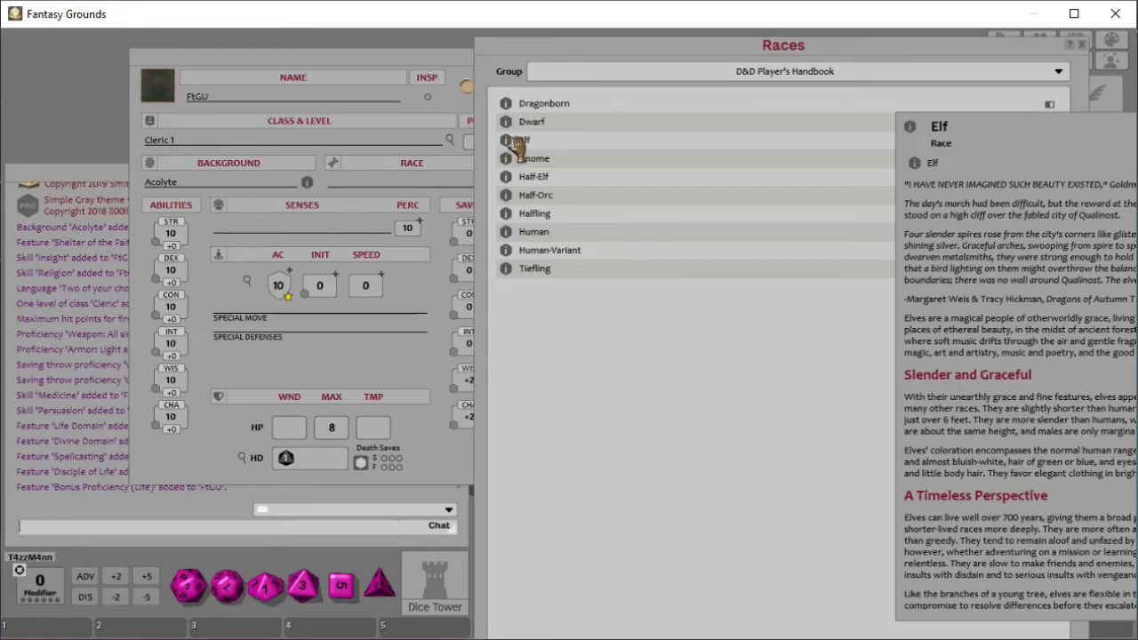
# - Close the Races list and place the Elf race window over the Cleric and Acolyte windows
pyautogui.click(1083, 51)
pyautogui.click(1081, 45)
pyautogui.moveTo(1049, 125); pyautogui.dragTo(736, 107)
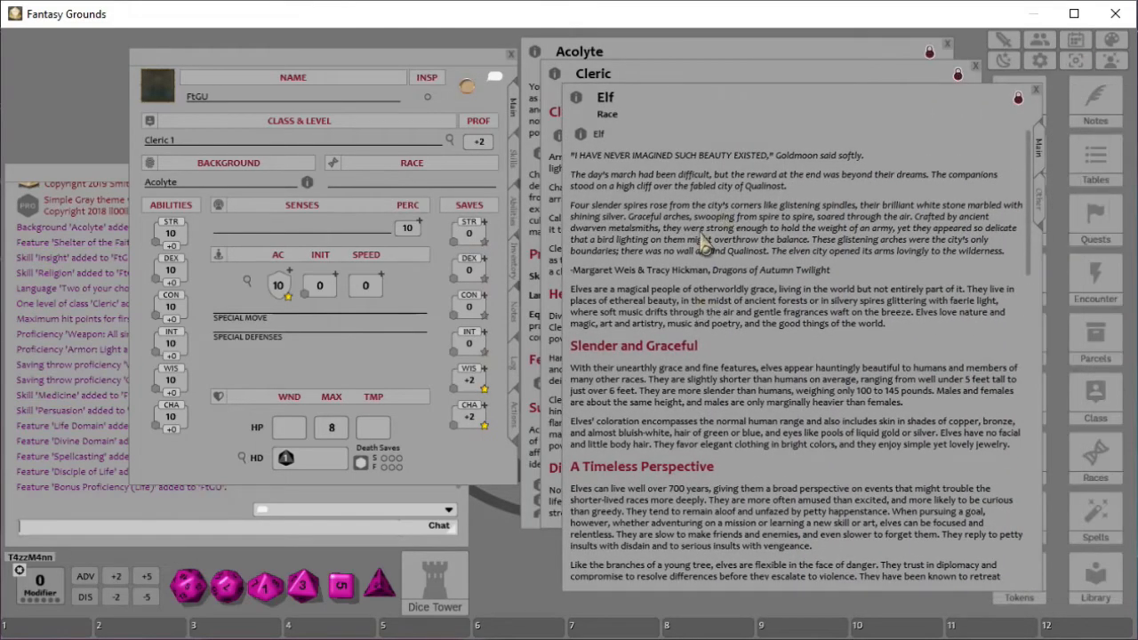
# - Read the Elf traits, the Elf Ability Score Increase, the Subrace trait and the High Elf subrace with its ability increase
pyautogui.scroll(-5, 751, 258)
pyautogui.scroll(-10, 782, 298)
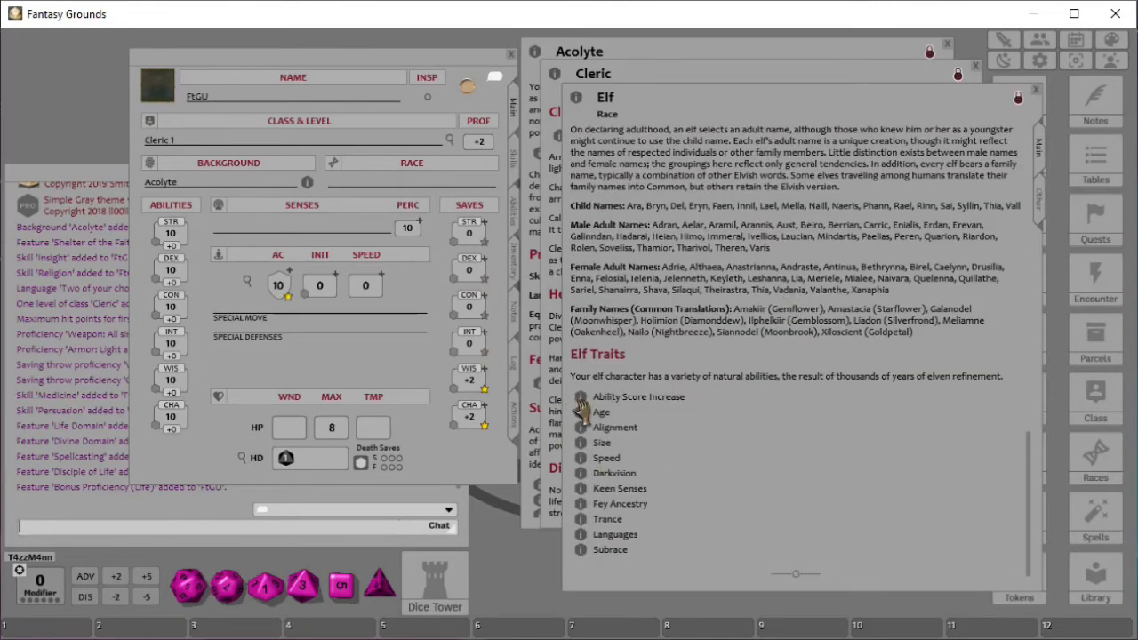
pyautogui.click(579, 401)
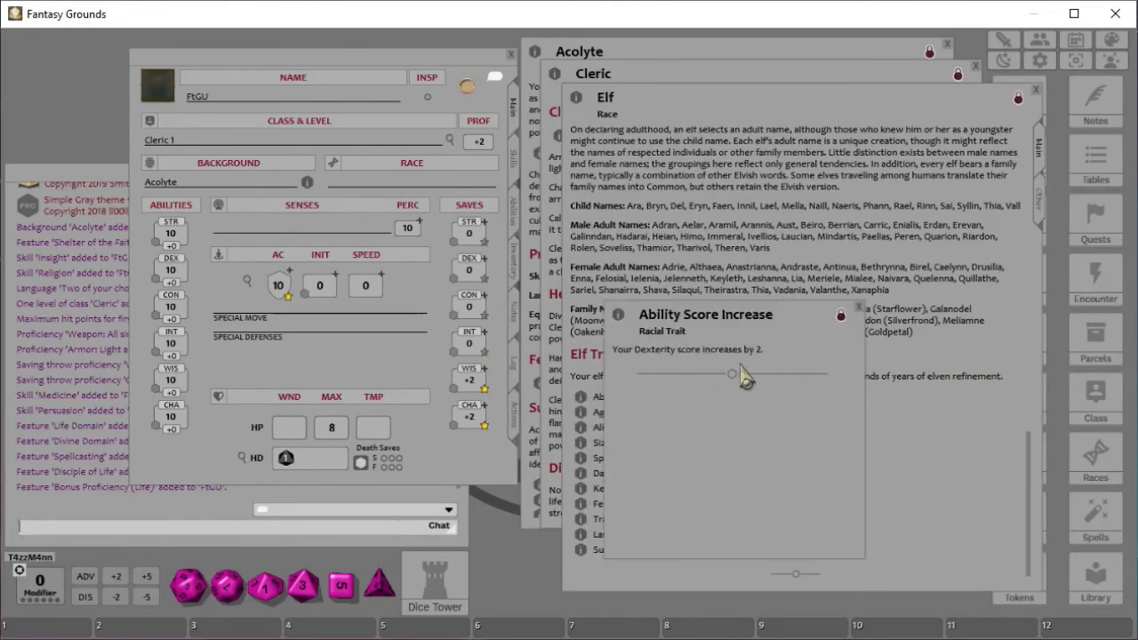
pyautogui.click(858, 307)
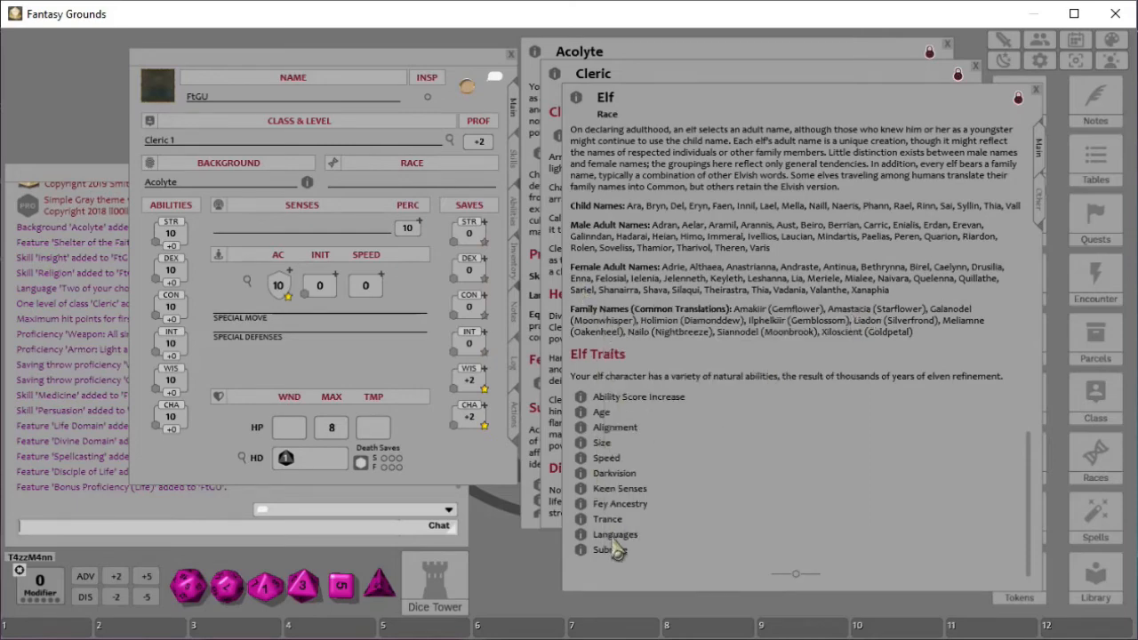
pyautogui.click(581, 550)
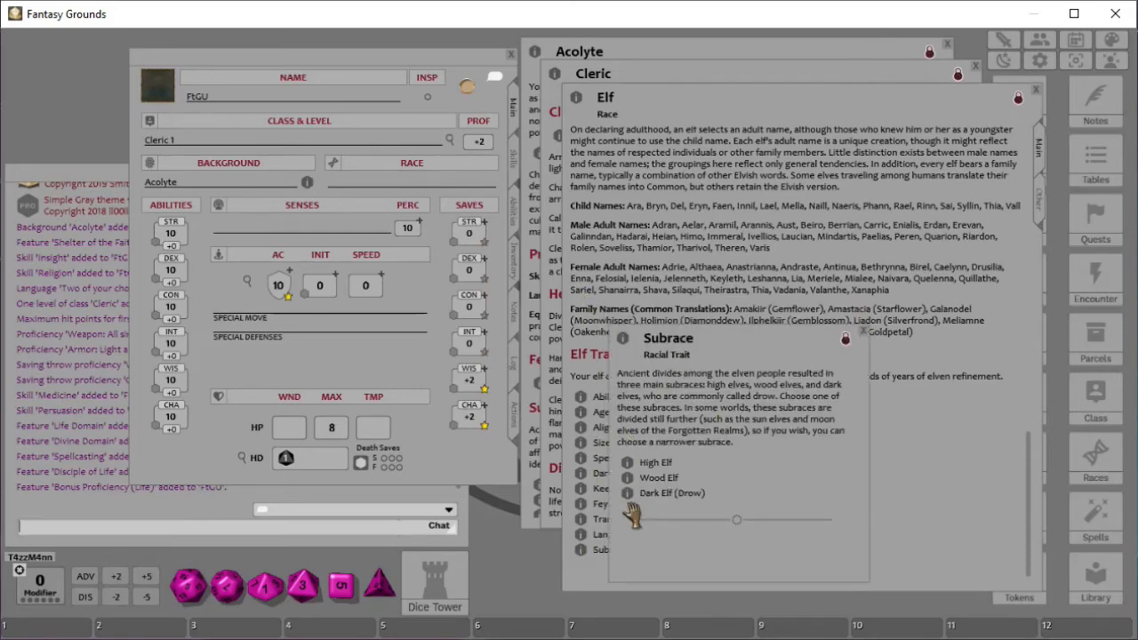
pyautogui.click(628, 465)
pyautogui.scroll(-5, 553, 355)
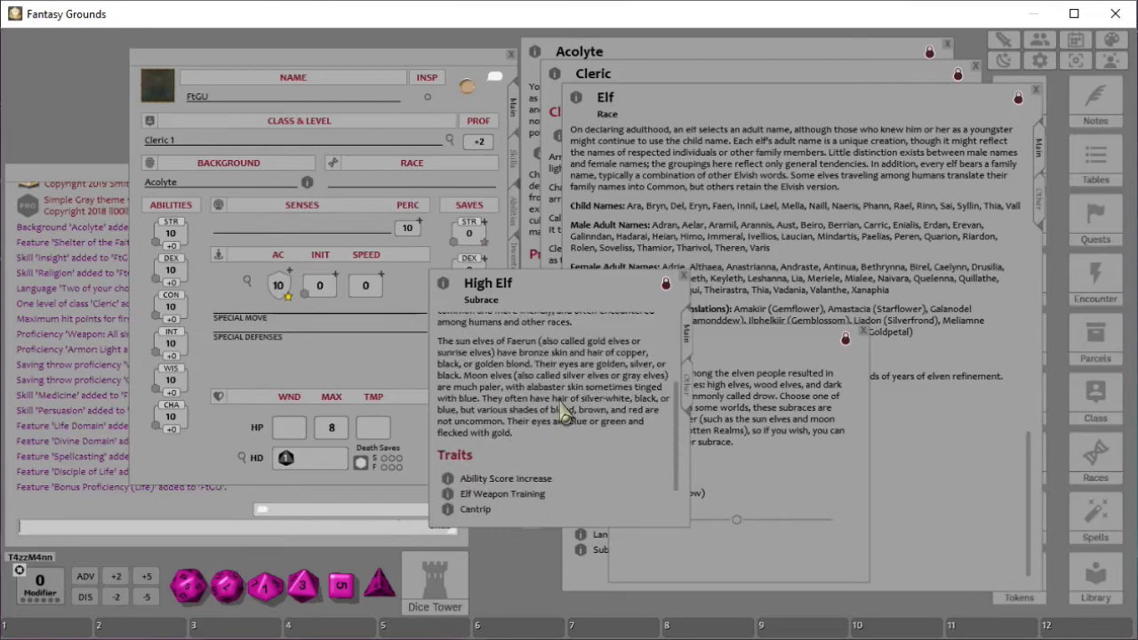
pyautogui.click(448, 441)
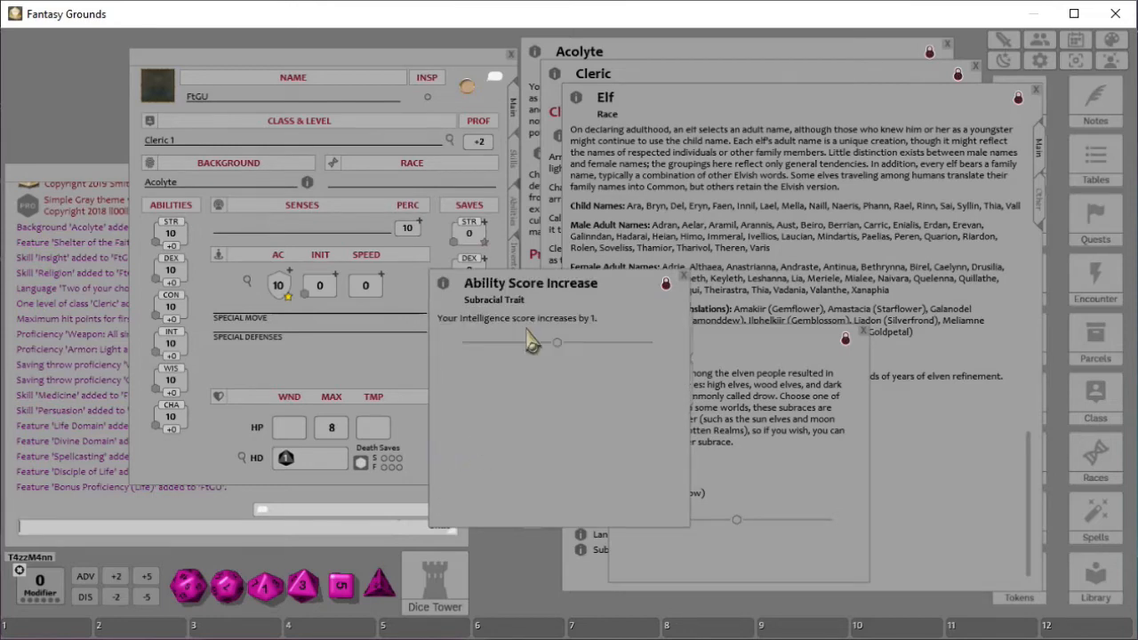
pyautogui.click(683, 278)
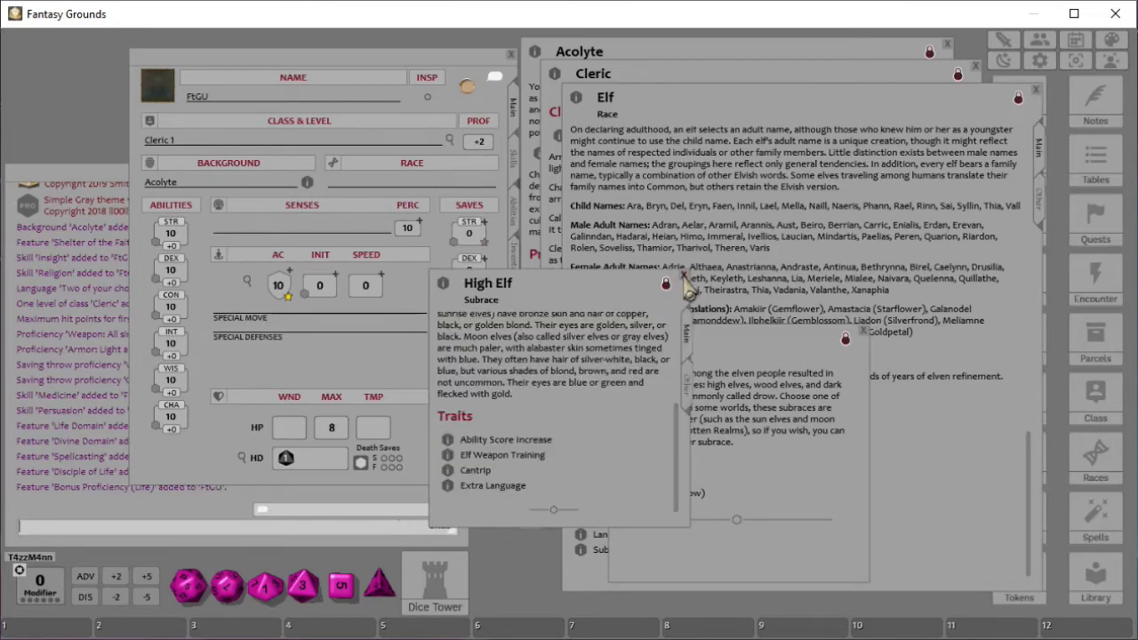
pyautogui.click(684, 273)
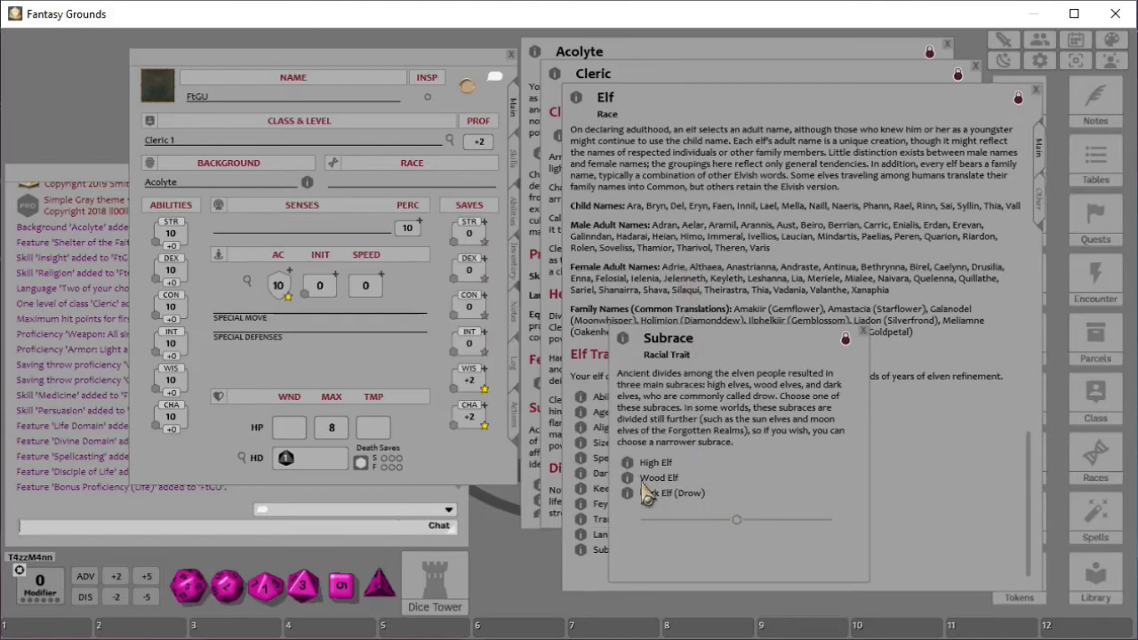
# - Read the Wood Elf subrace and its Ability Score Increase, then close the Wood Elf and Subrace windows
pyautogui.click(628, 478)
pyautogui.scroll(-2, 820, 431)
pyautogui.click(752, 541)
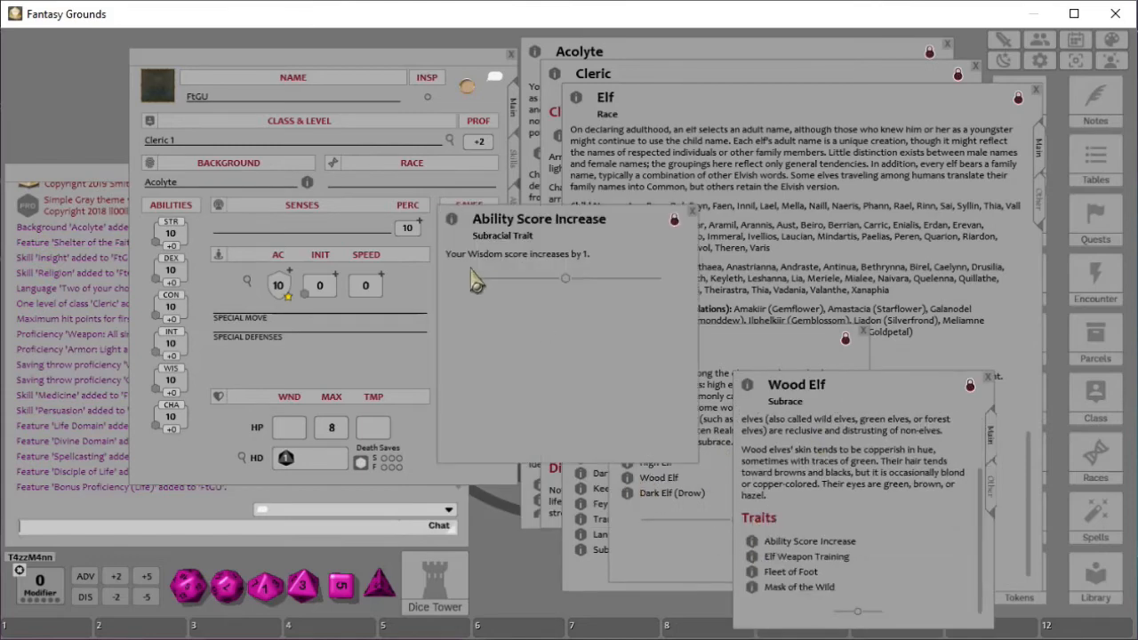
pyautogui.click(691, 213)
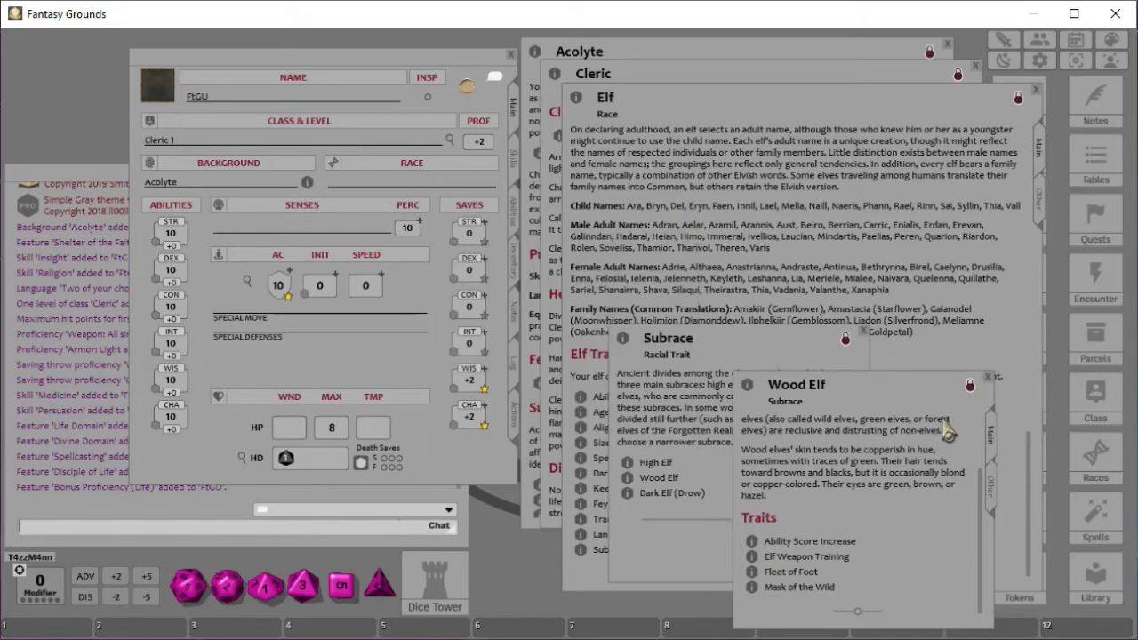
pyautogui.click(987, 377)
pyautogui.click(862, 330)
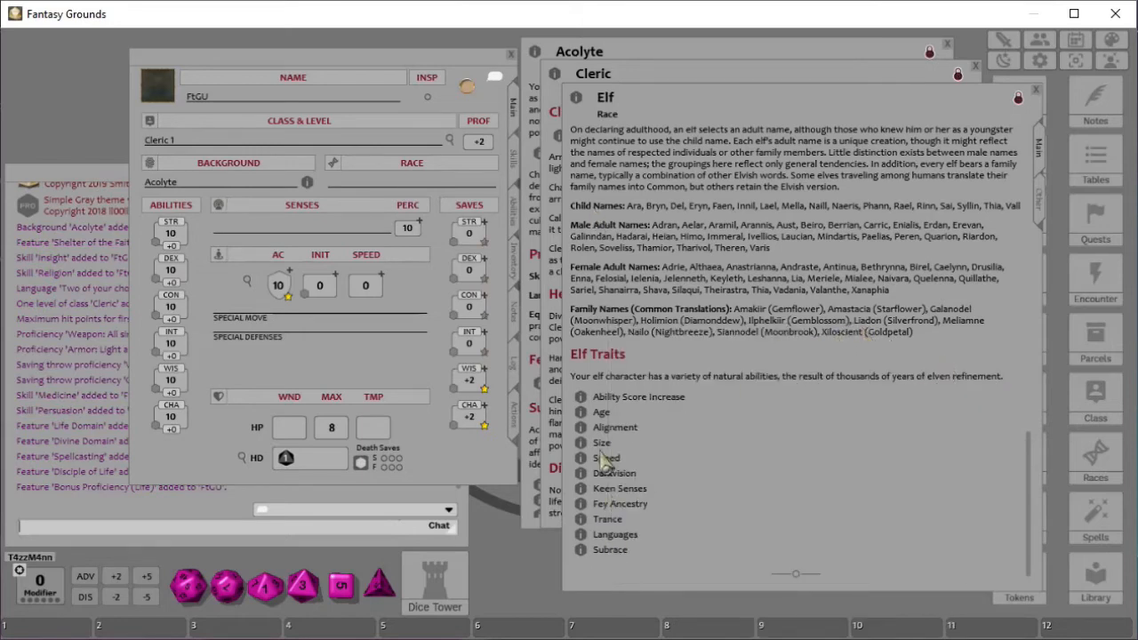
# - Reopen the Subrace trait and add the Wood Elf subrace to the character sheet's race field
pyautogui.click(582, 551)
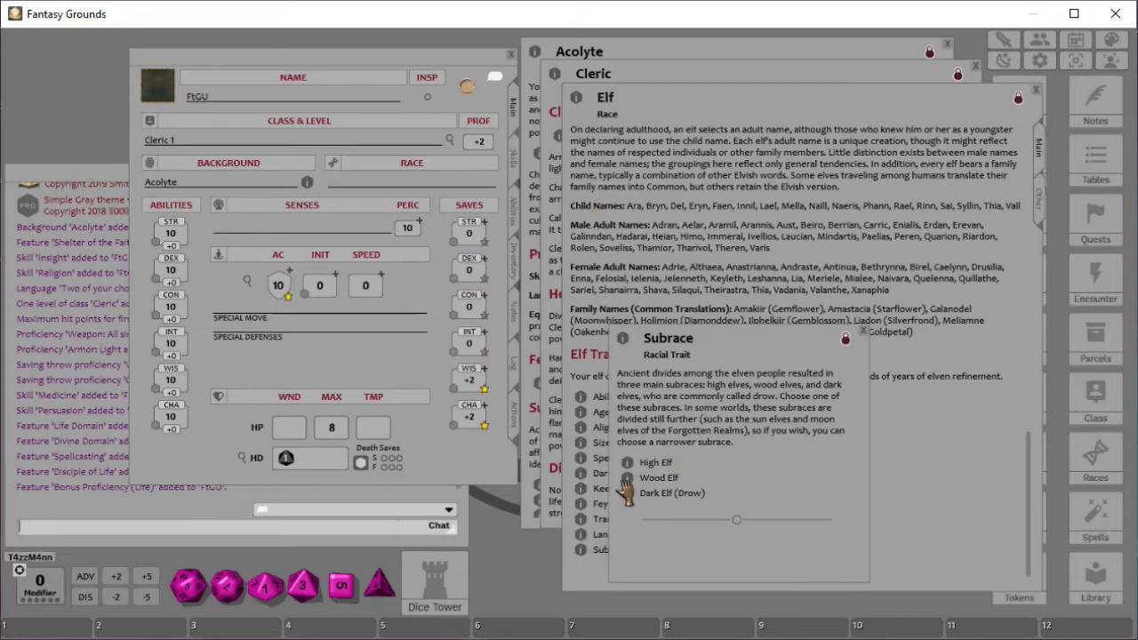
pyautogui.moveTo(630, 478); pyautogui.dragTo(354, 188)
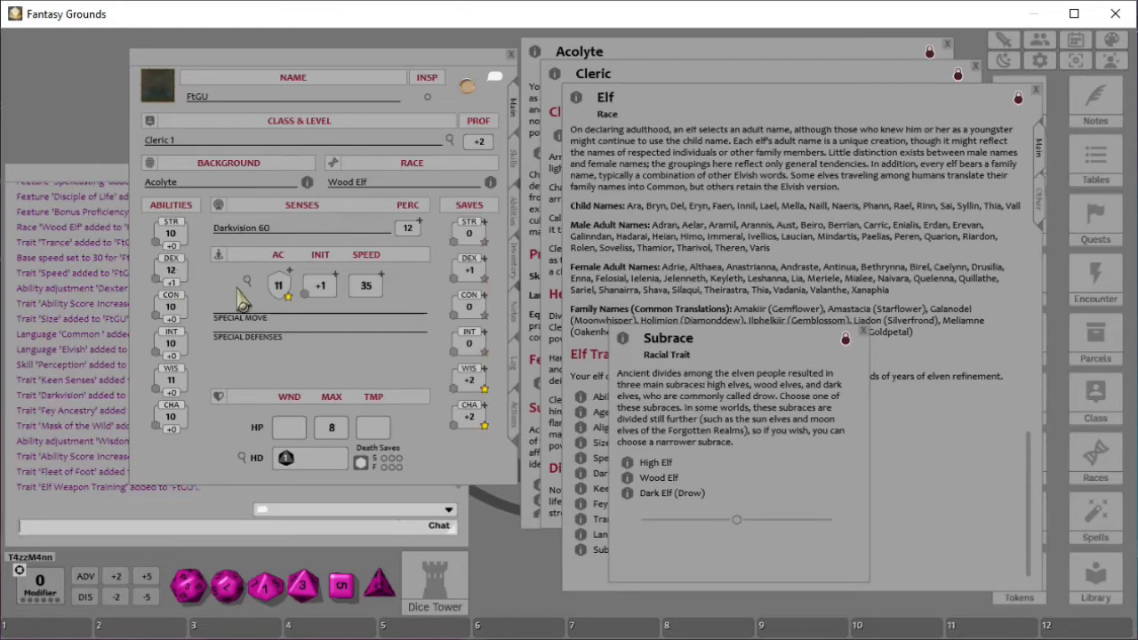
pyautogui.click(862, 331)
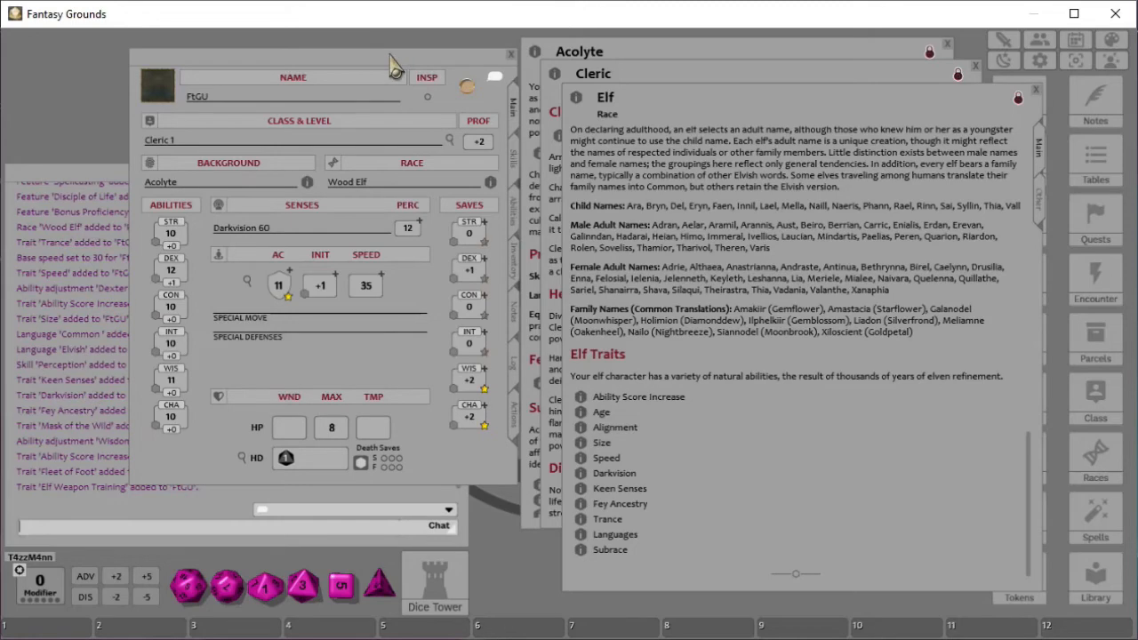
# - Center the character sheet and roll 4d6 twice into the chat, noting 9 and 11 in the chat entry line
pyautogui.moveTo(381, 69); pyautogui.dragTo(733, 126)
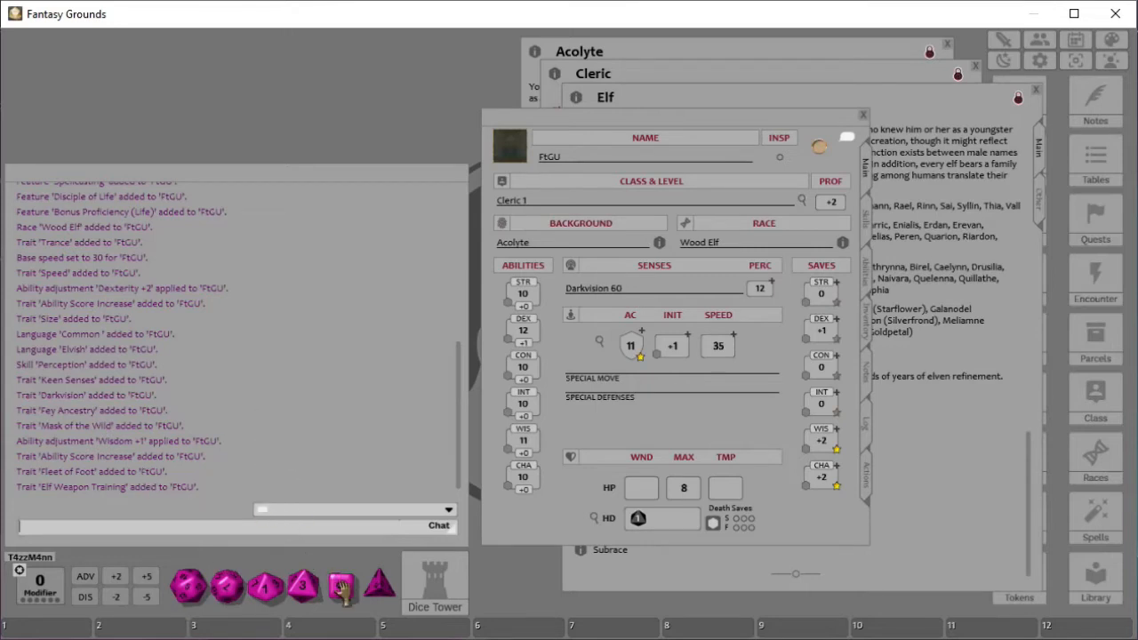
pyautogui.moveTo(342, 587); pyautogui.dragTo(158, 391)
pyautogui.rightClick(237, 408)
pyautogui.rightClick(237, 407)
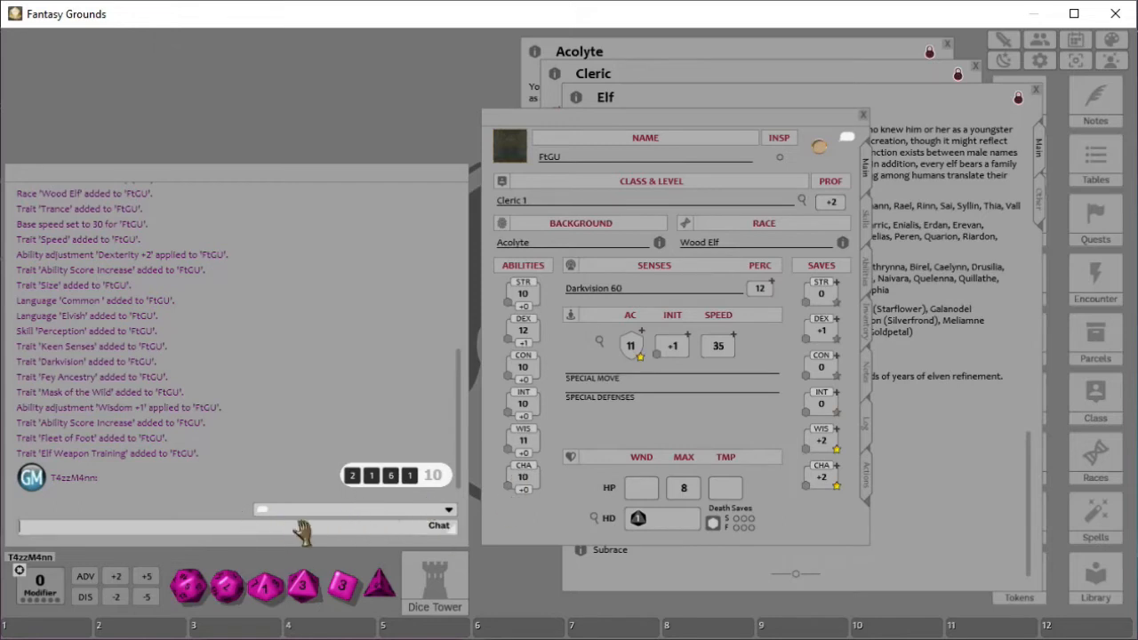
pyautogui.write('9,')
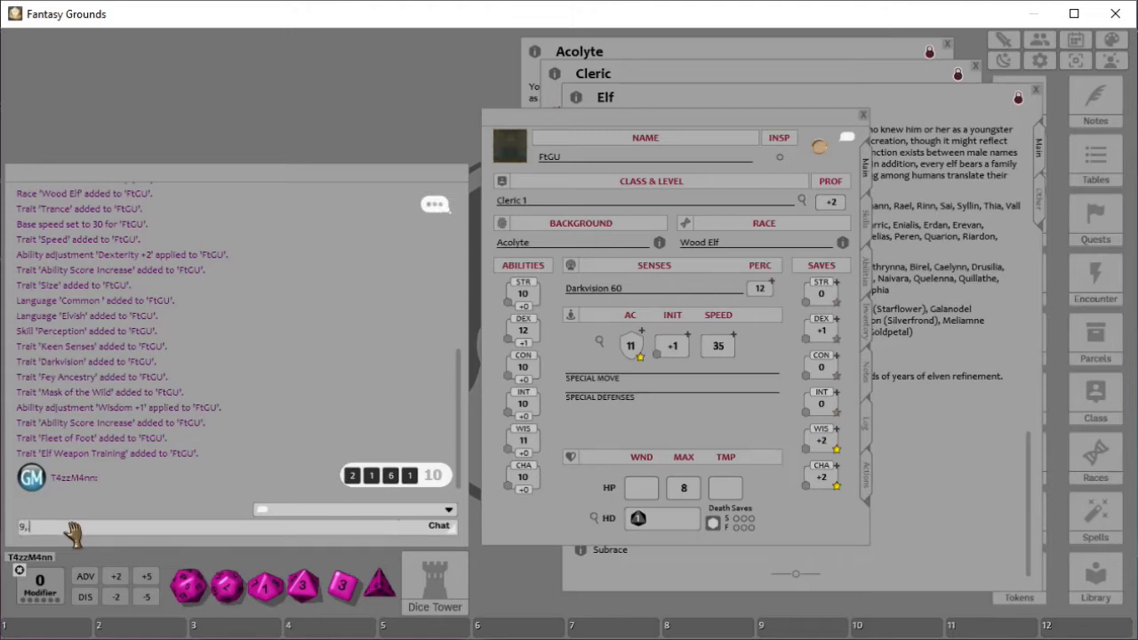
pyautogui.moveTo(342, 585); pyautogui.dragTo(228, 402)
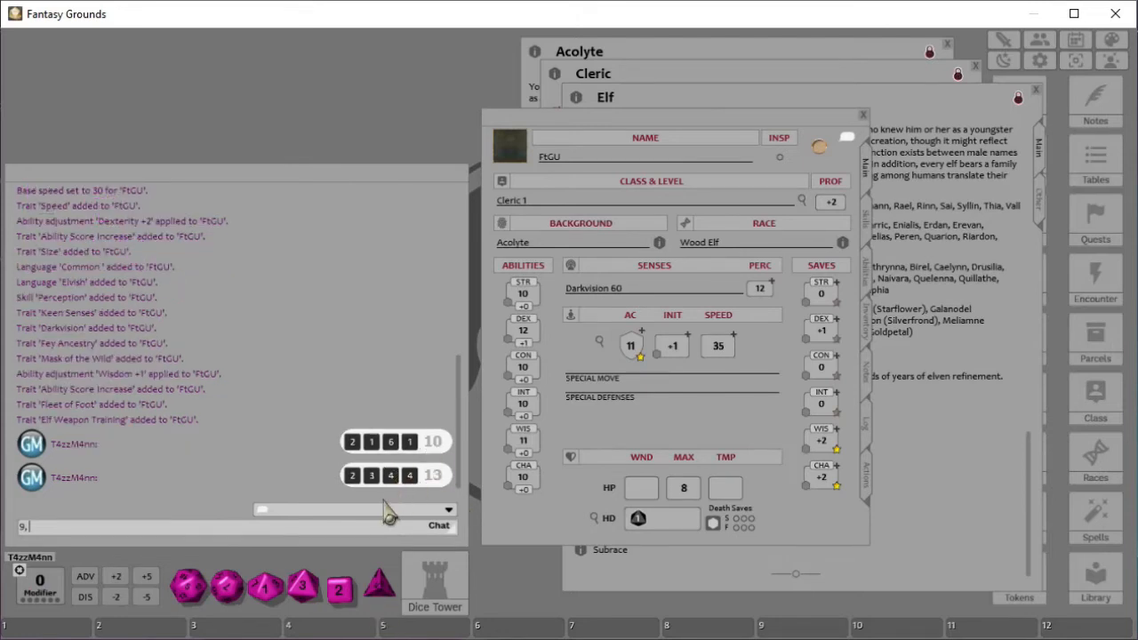
pyautogui.write('11')
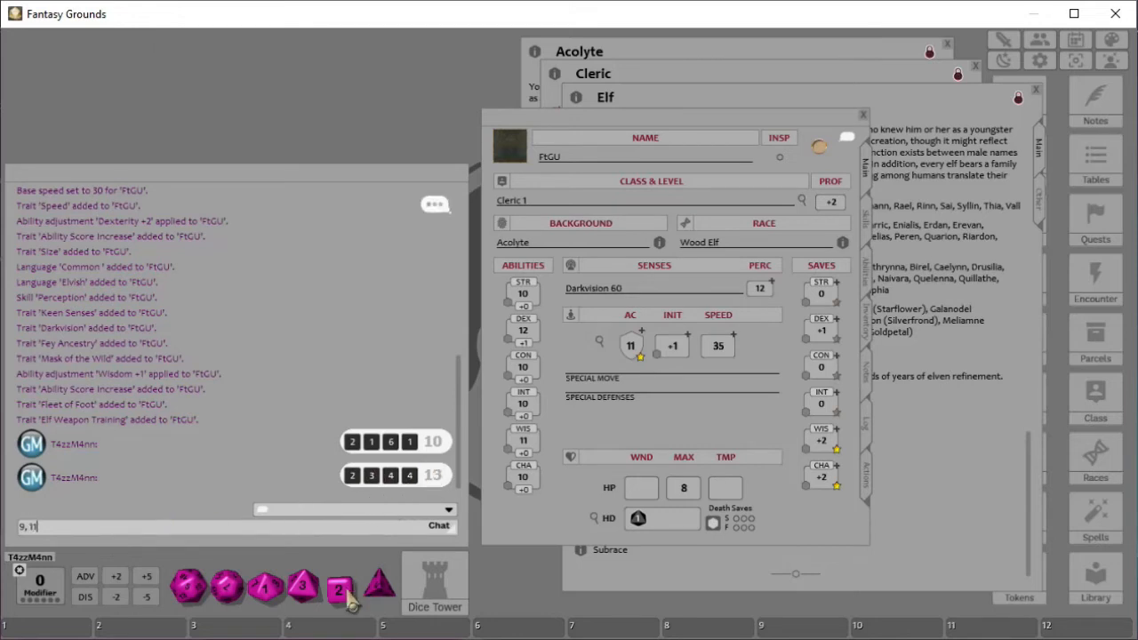
# - Store the 4d6 roll in the first hotbar slot and roll it four more times, noting 17, 9, 15 and 4
pyautogui.moveTo(339, 599); pyautogui.dragTo(43, 636)
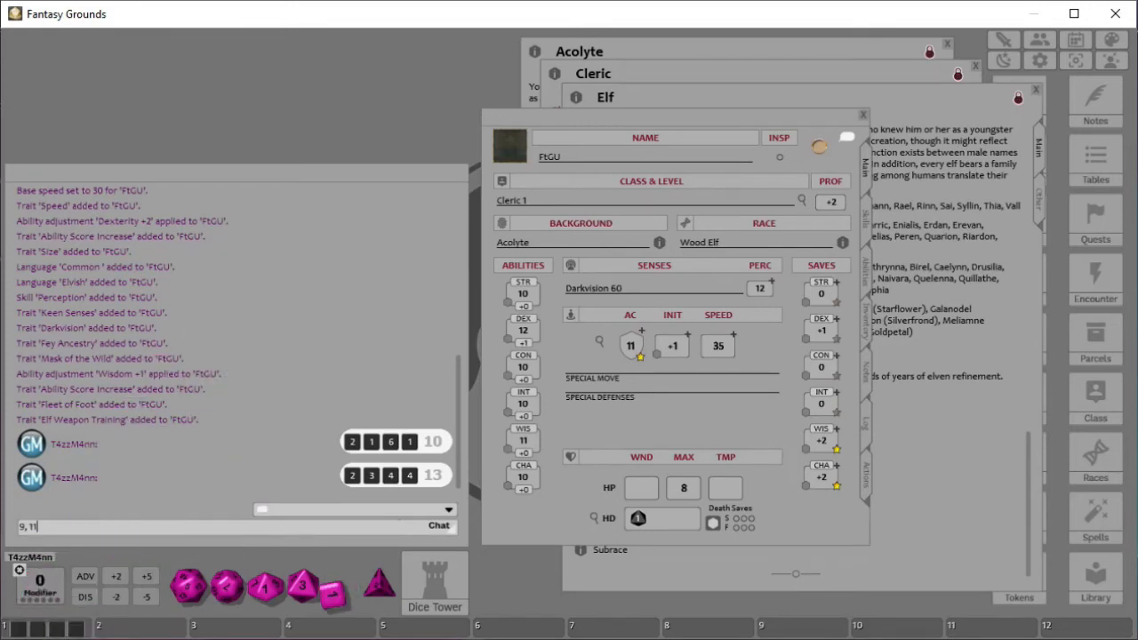
pyautogui.click(36, 631)
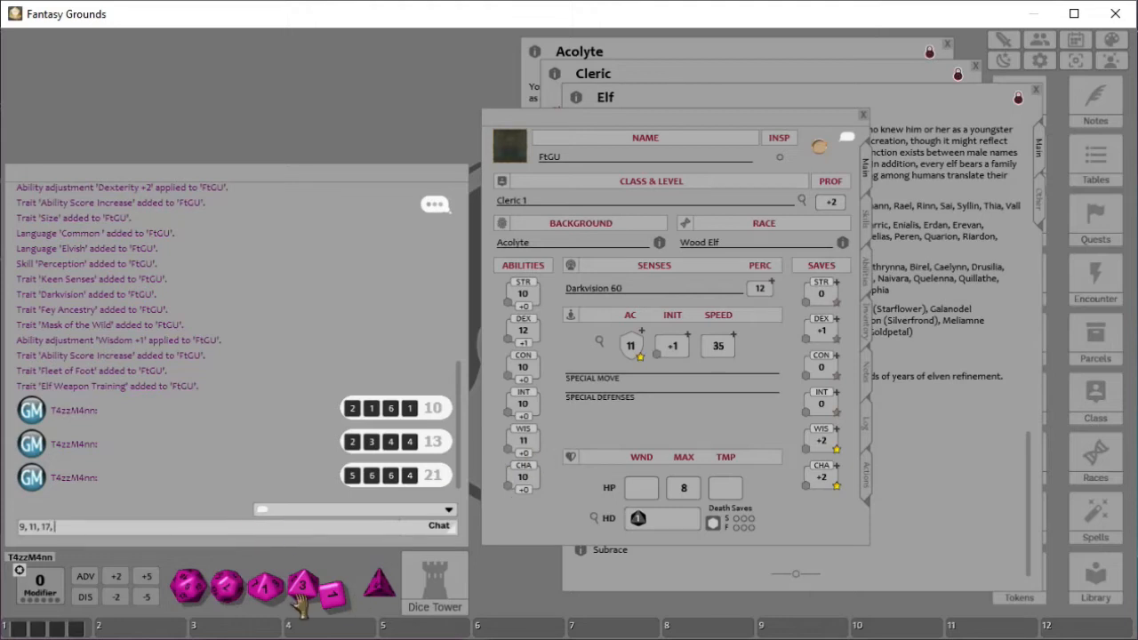
pyautogui.click(51, 629)
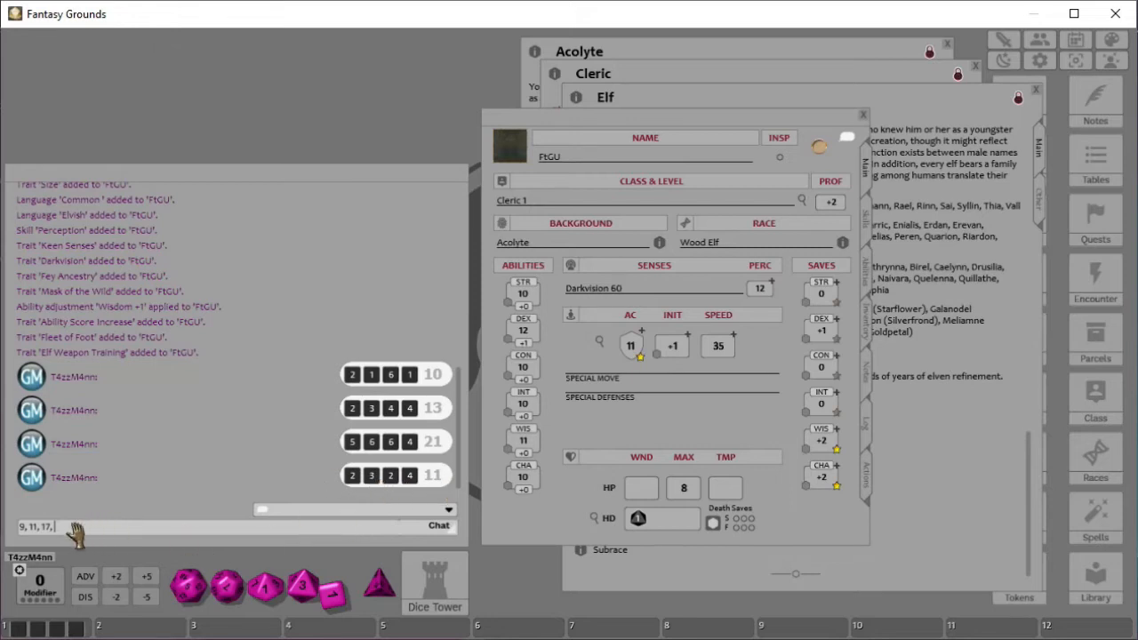
pyautogui.write('9,')
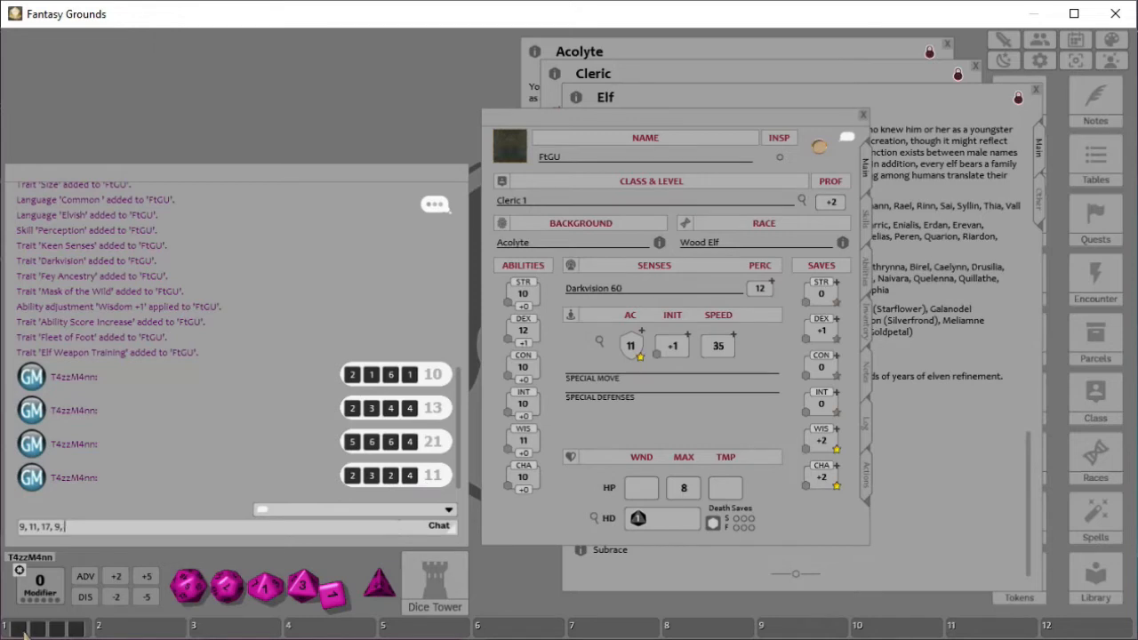
pyautogui.moveTo(25, 632); pyautogui.dragTo(347, 378)
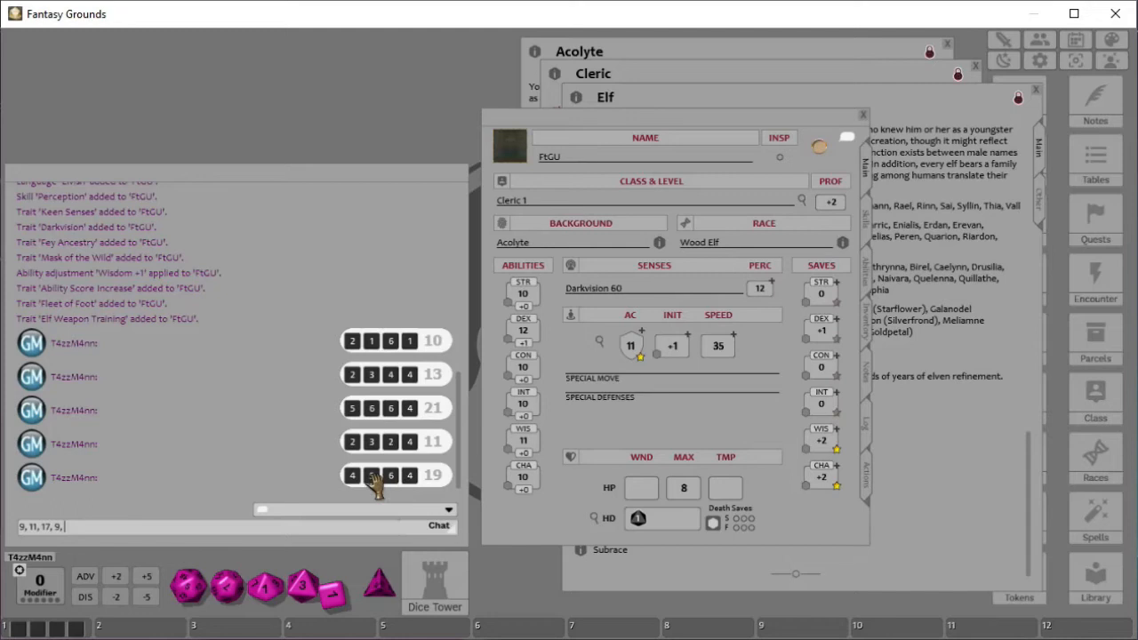
pyautogui.write('15,')
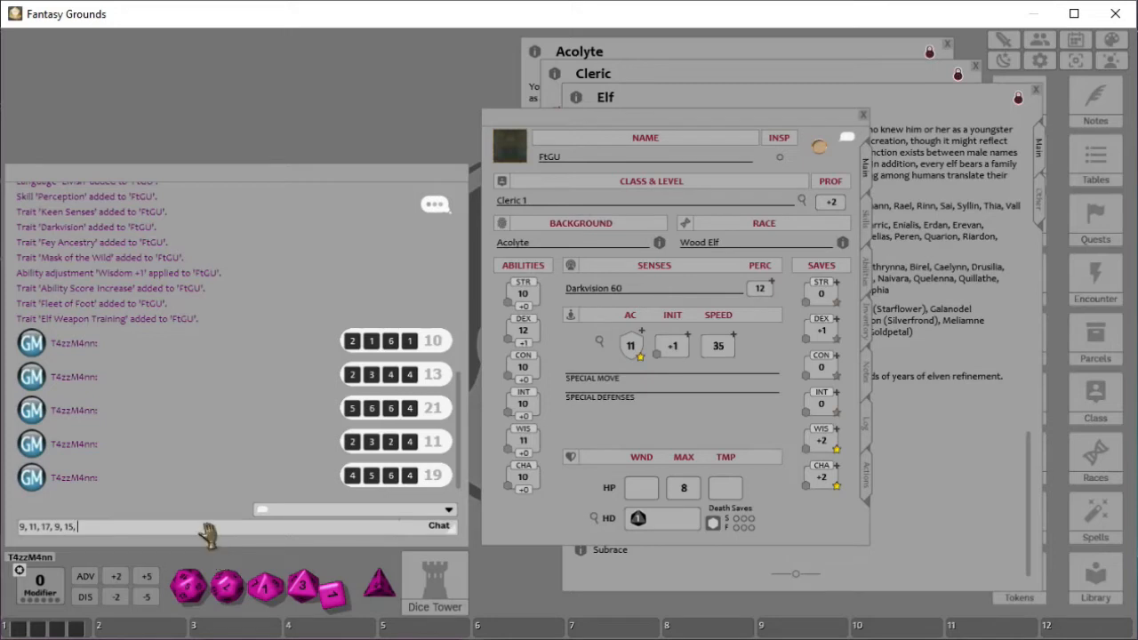
pyautogui.click(57, 629)
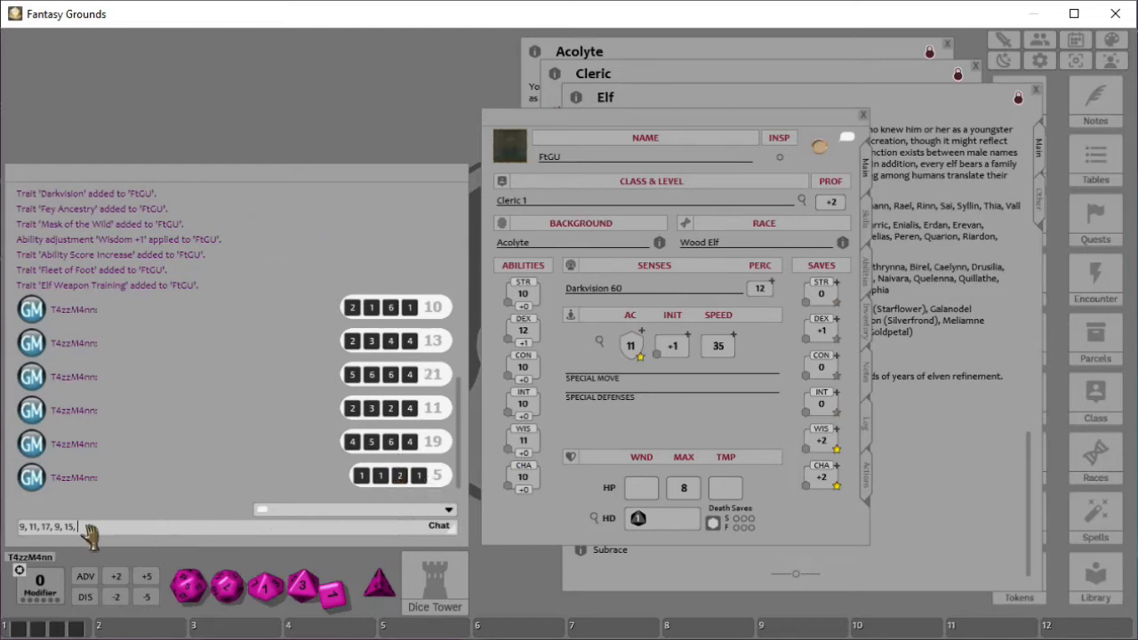
pyautogui.write('4')
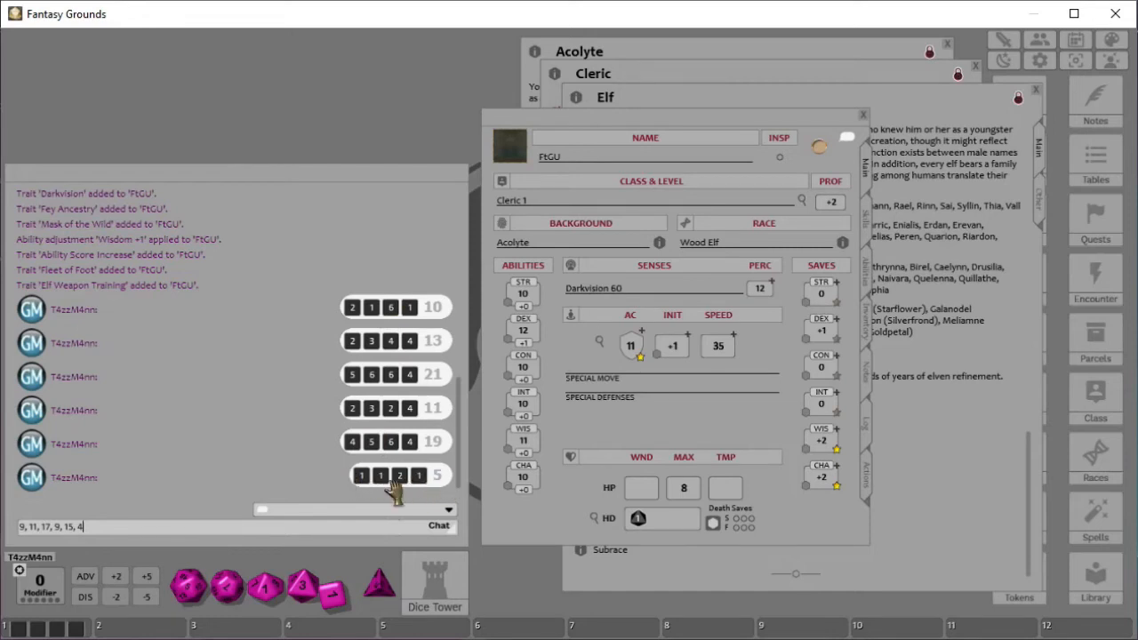
# - Roll several more dice from the dice tray into the chat
pyautogui.moveTo(337, 602); pyautogui.dragTo(267, 402)
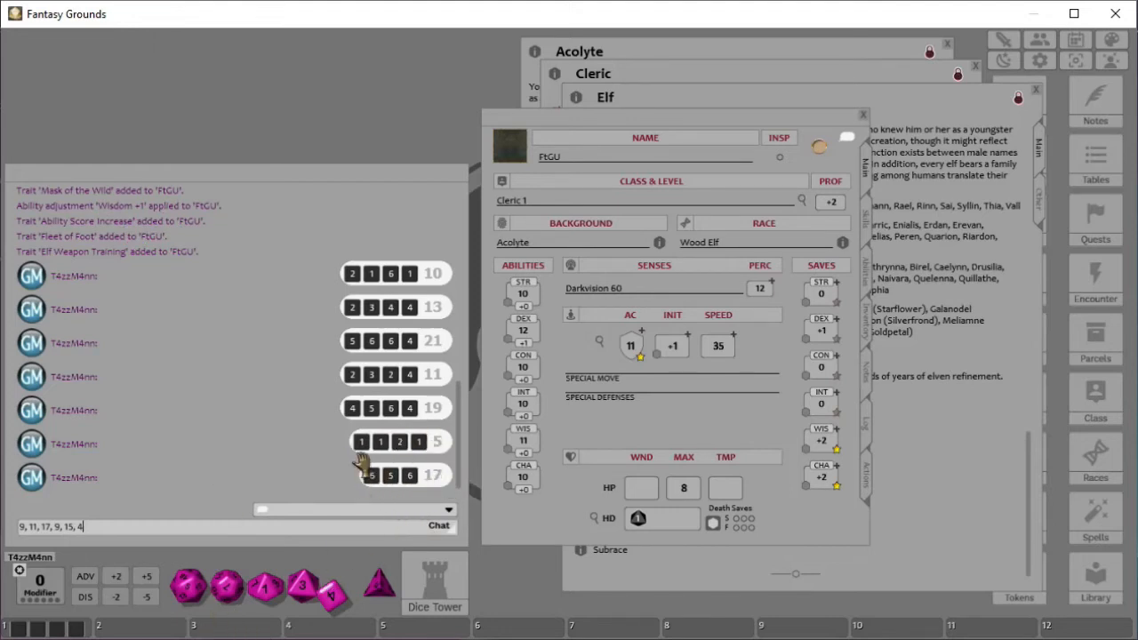
pyautogui.moveTo(330, 598); pyautogui.dragTo(236, 411)
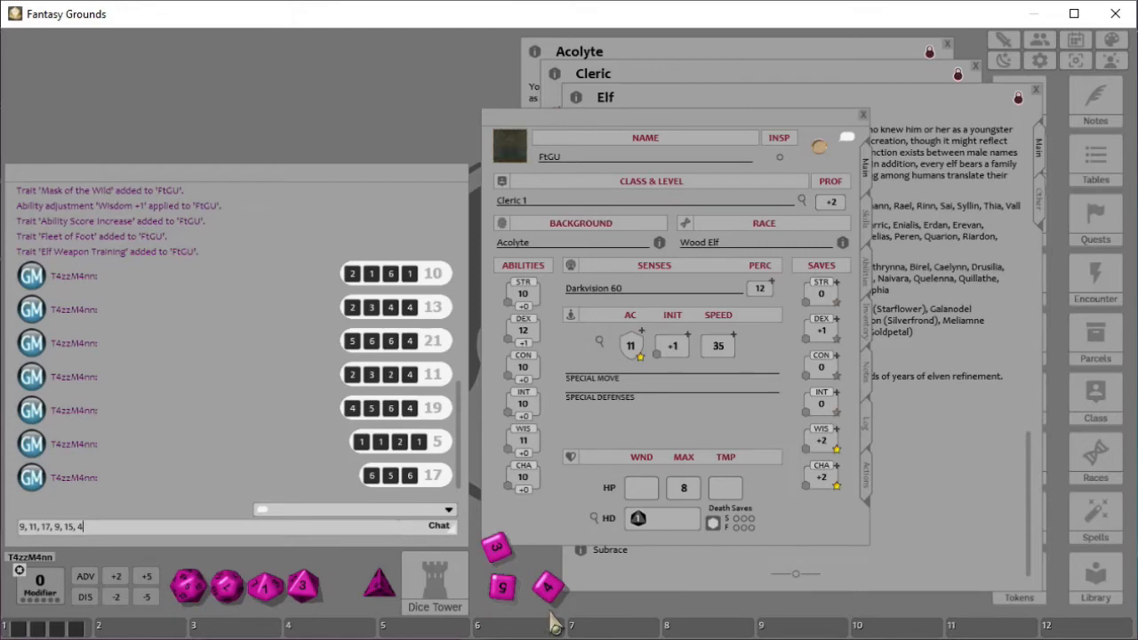
pyautogui.moveTo(547, 587); pyautogui.dragTo(267, 497)
pyautogui.rightClick(251, 434)
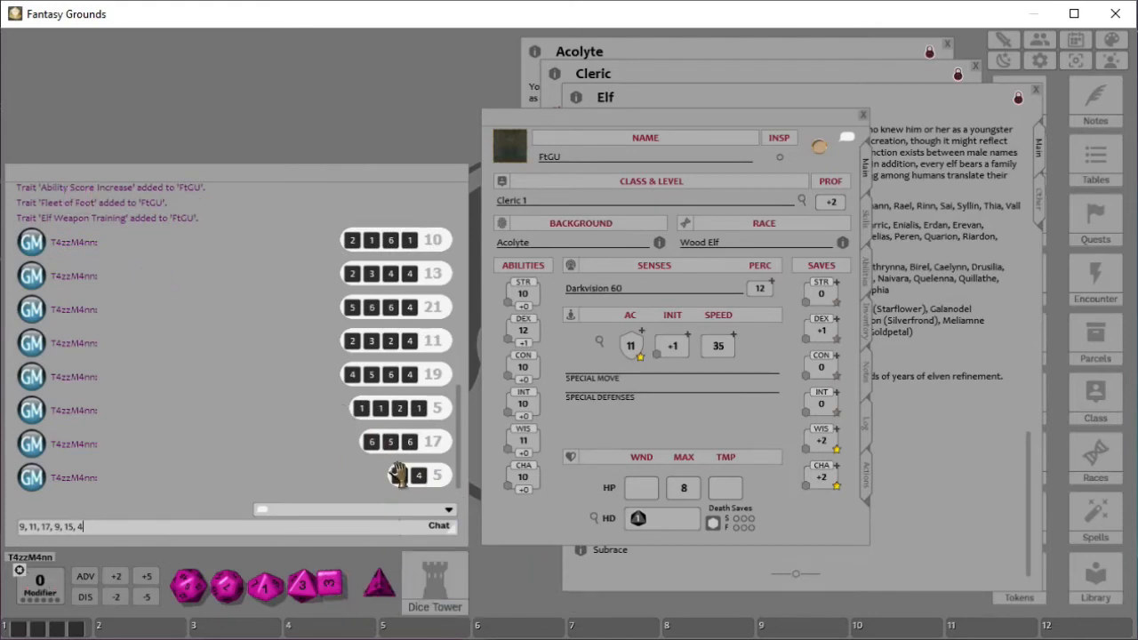
pyautogui.moveTo(331, 585); pyautogui.dragTo(145, 197)
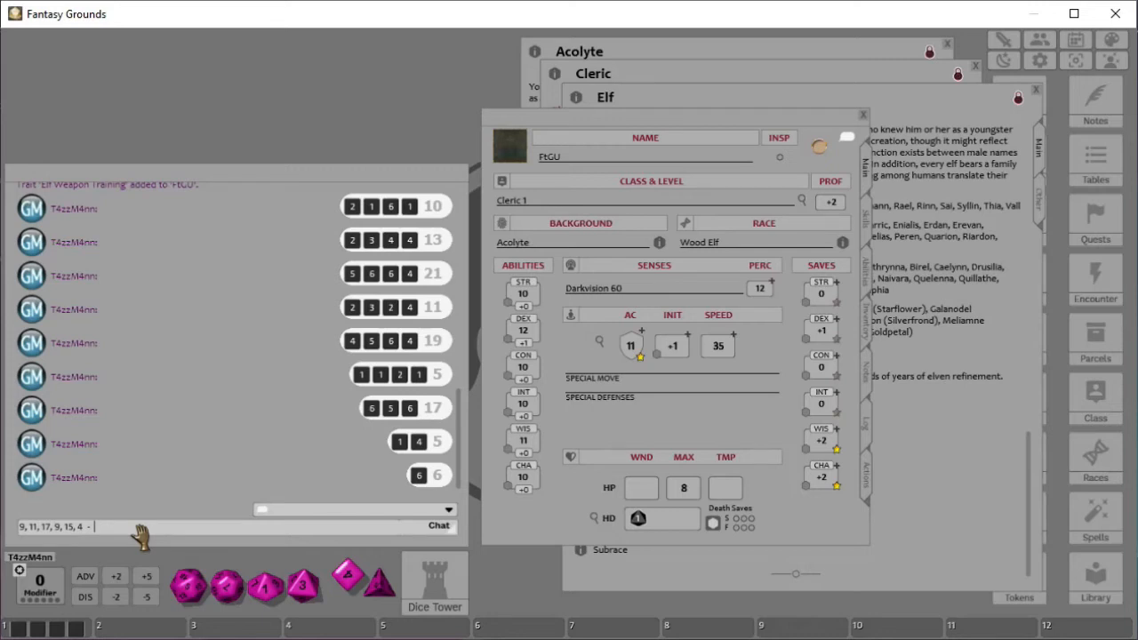
# - Append the array "- 15, 14, 13, 12 10, 9" to the chat entry line
pyautogui.write('15, 14, 13, 12 10, 9')
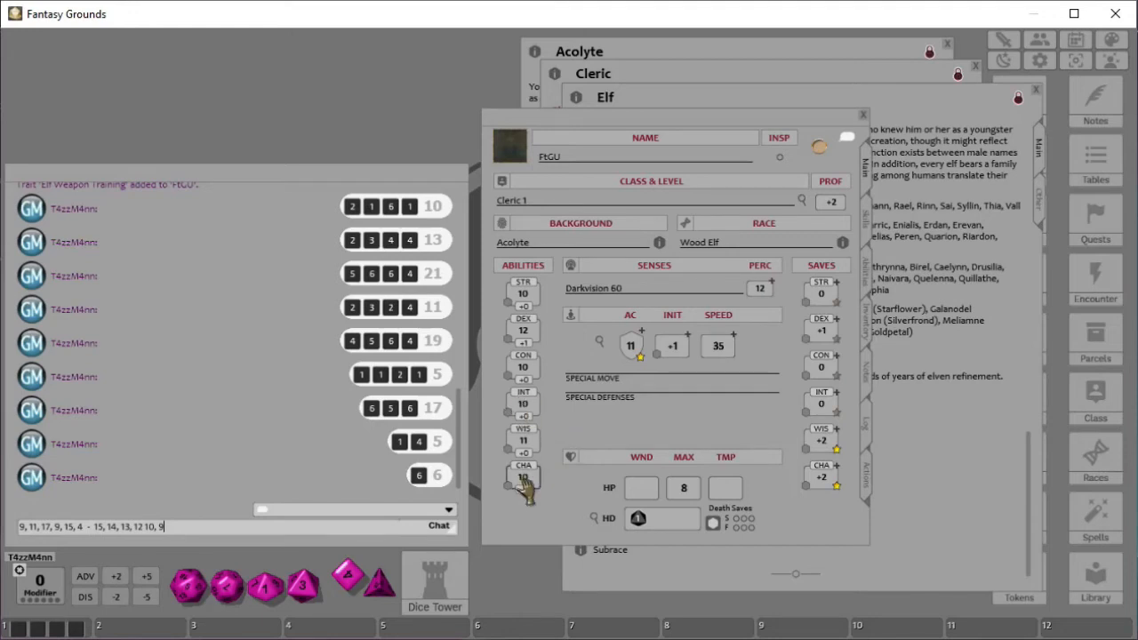
# - Enter ability scores on the sheet: Charisma 4, Intelligence 9 and Wisdom 18
pyautogui.scroll(-6, 526, 480)
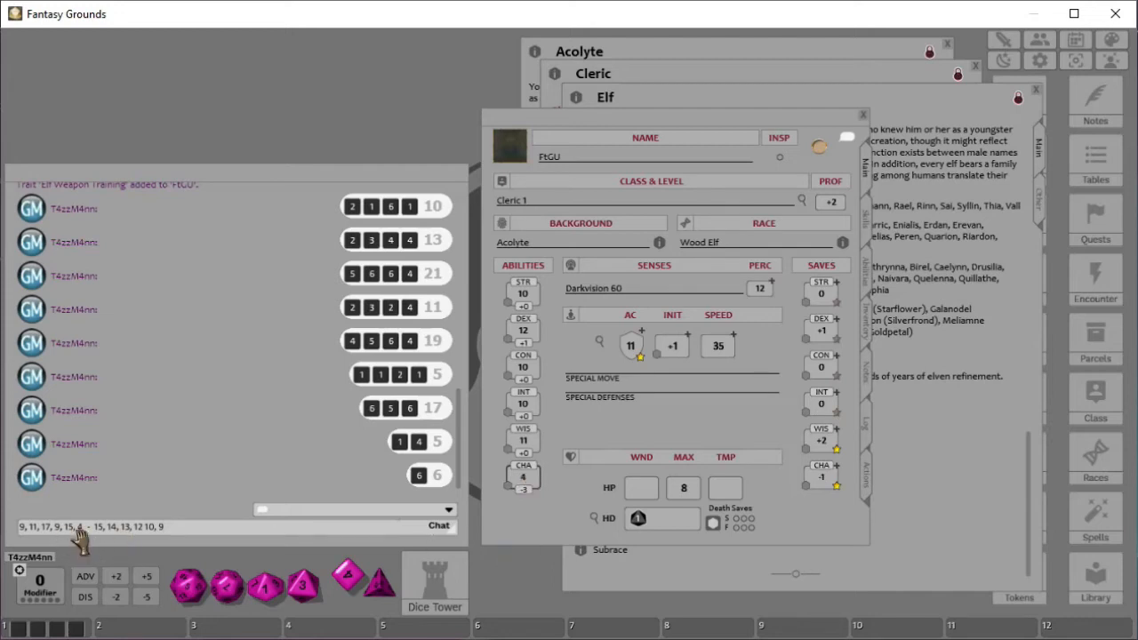
pyautogui.click(523, 405)
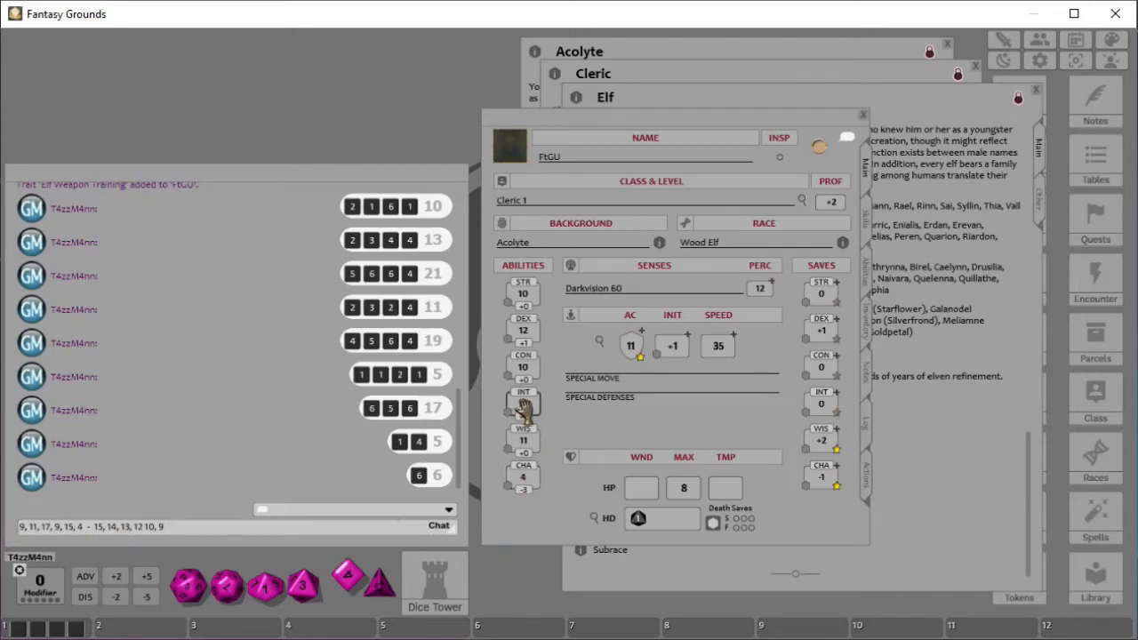
pyautogui.write('9')
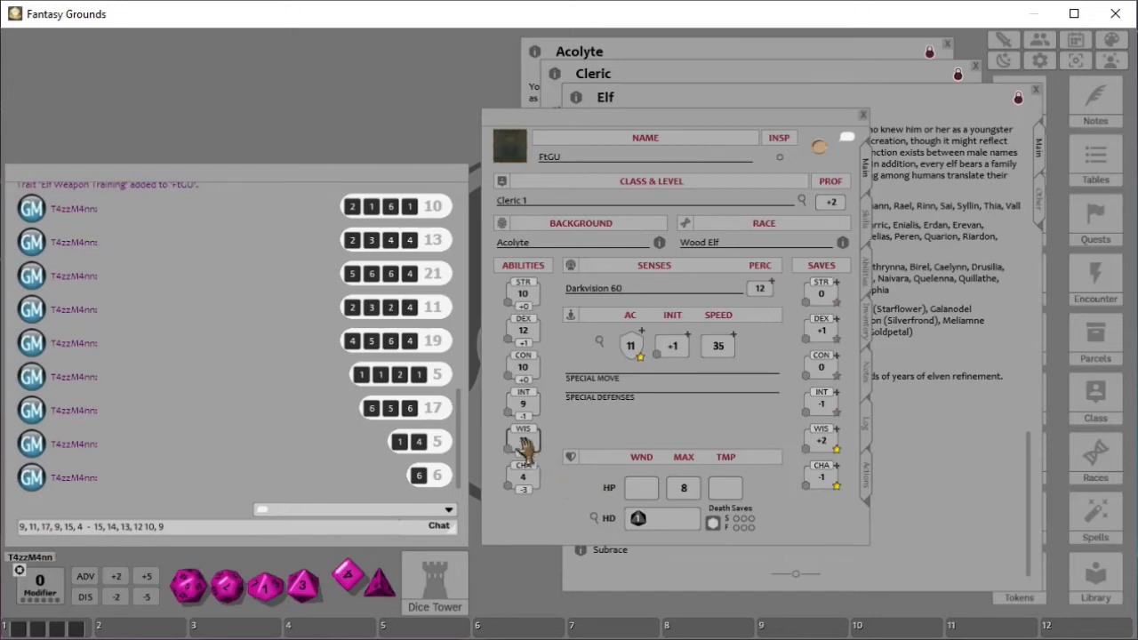
pyautogui.moveTo(525, 446); pyautogui.dragTo(525, 445)
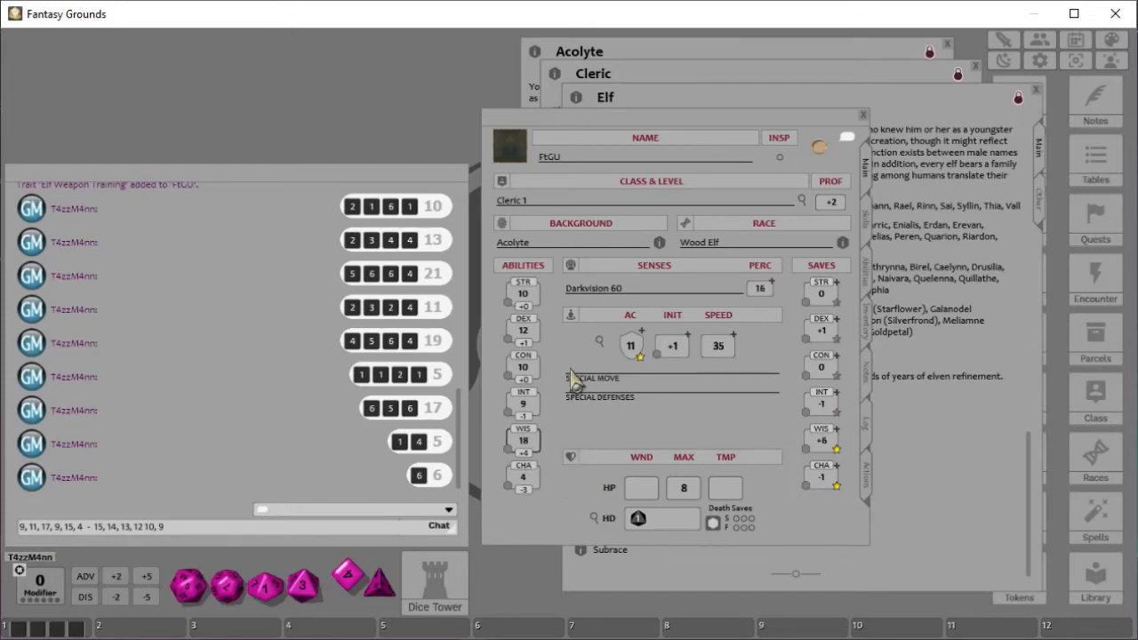
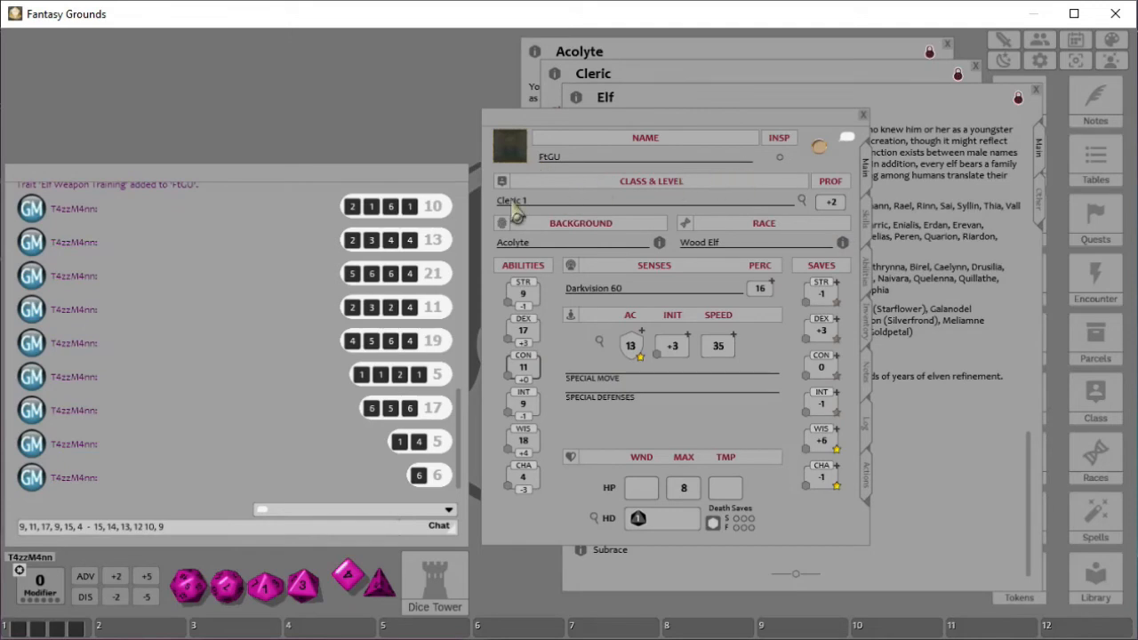
# - Open the Acolyte background entry from the character sheet and return to the sheet
pyautogui.click(660, 246)
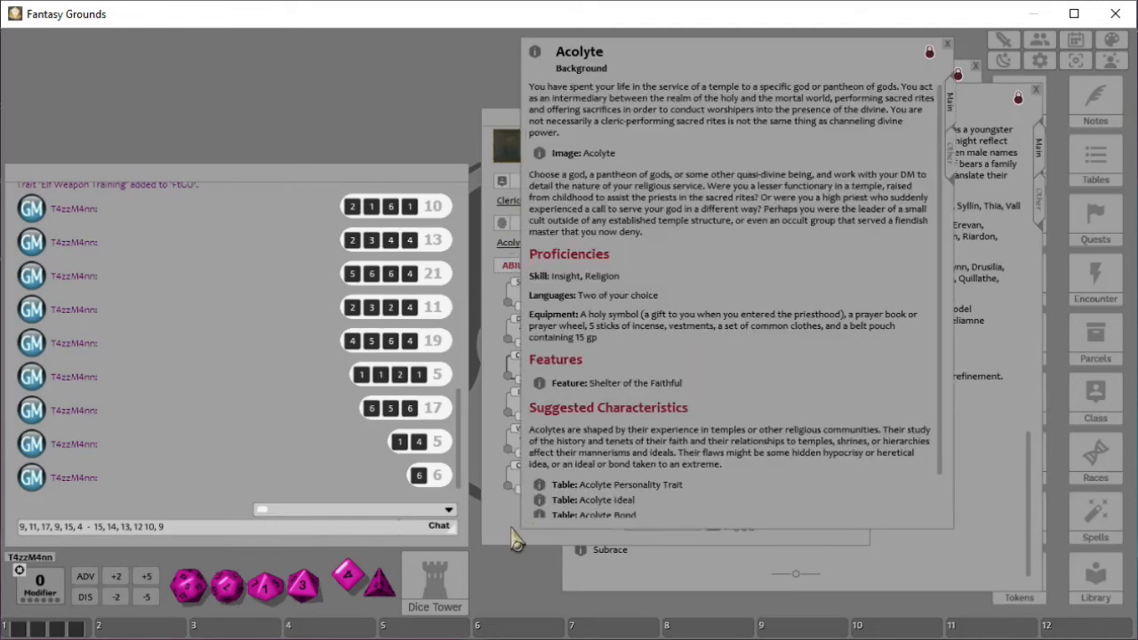
pyautogui.click(533, 500)
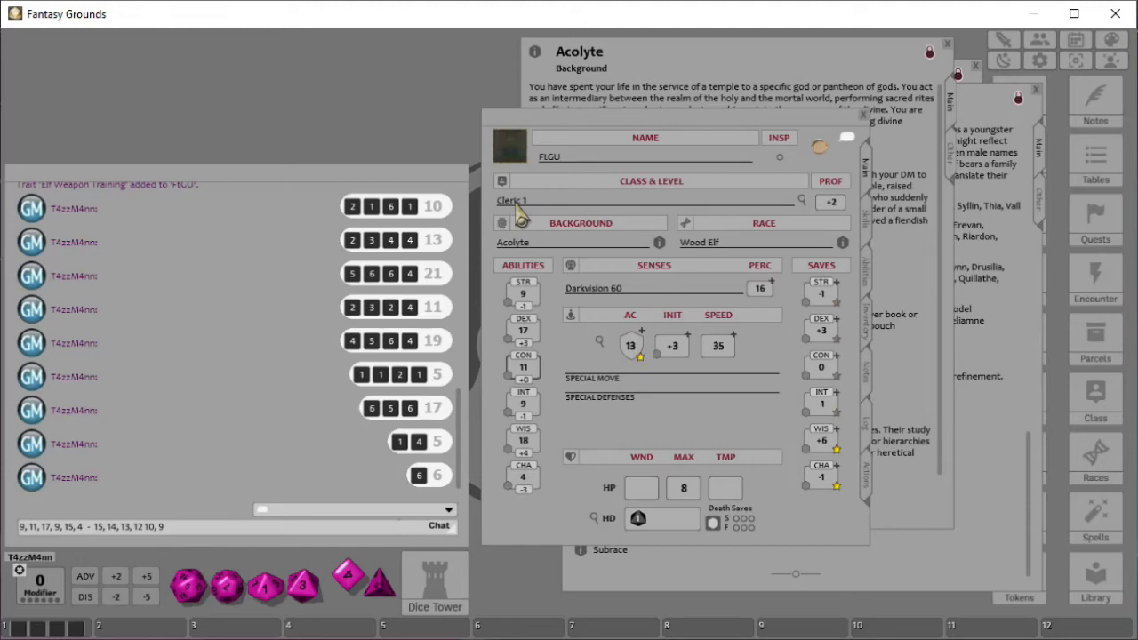
# - Open the class and level details window and the linked Cleric class entry, then move the window aside
pyautogui.click(804, 201)
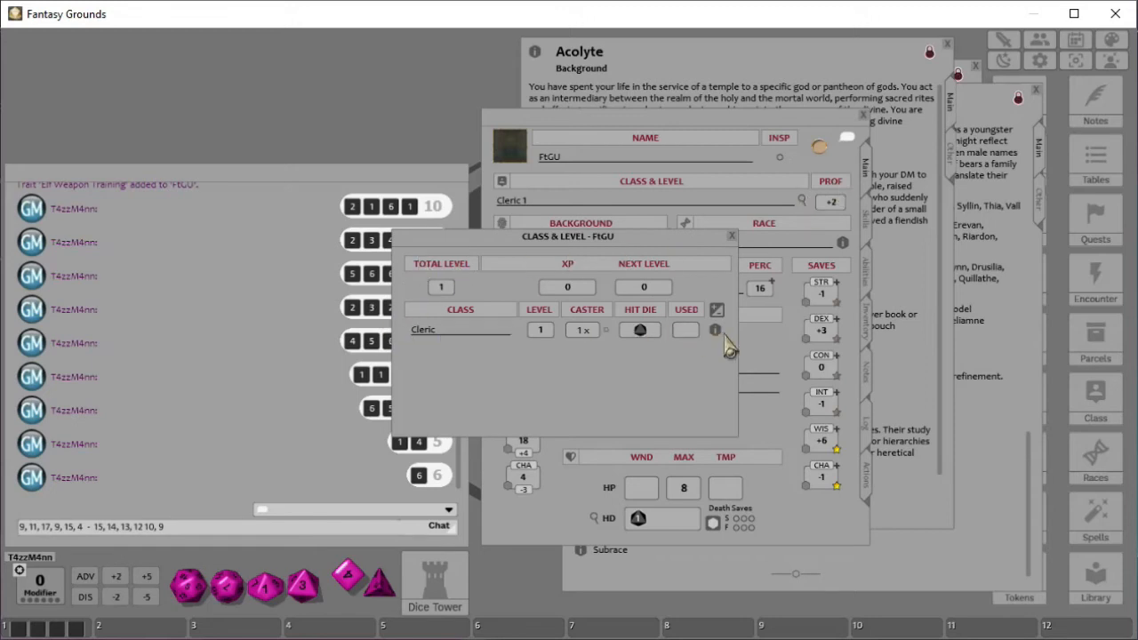
pyautogui.click(715, 330)
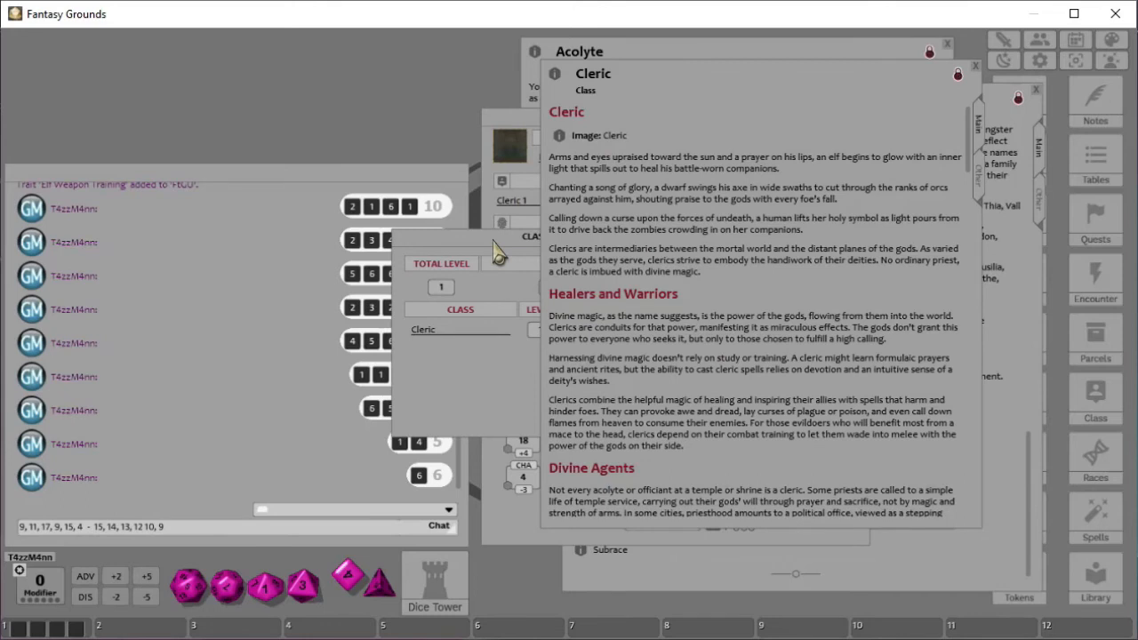
pyautogui.click(498, 254)
pyautogui.click(503, 224)
pyautogui.click(469, 248)
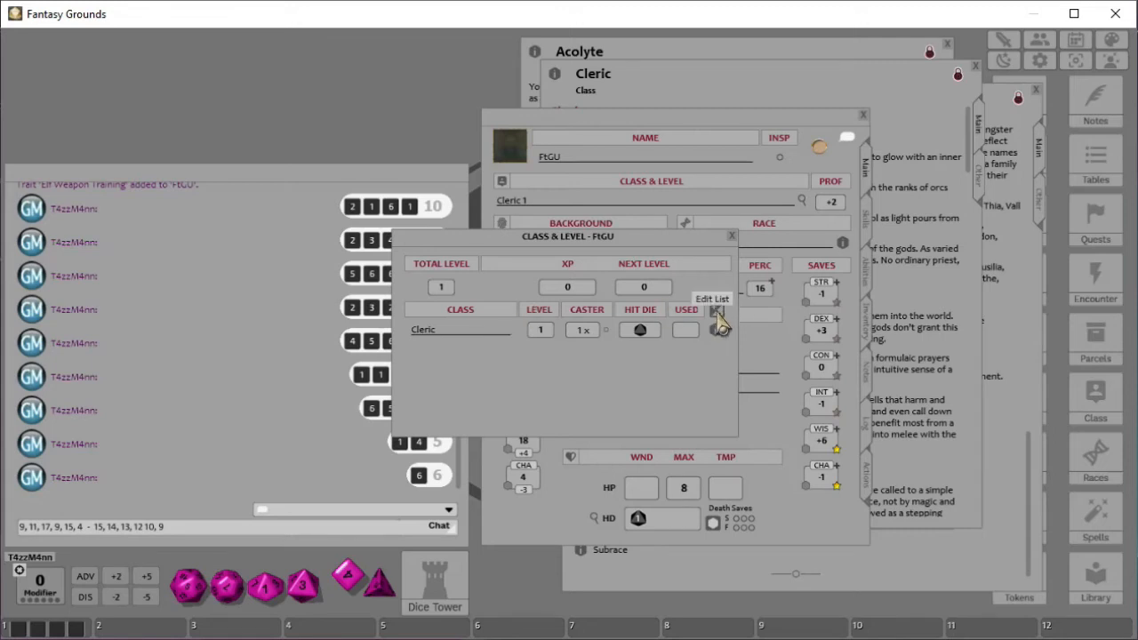
pyautogui.click(717, 311)
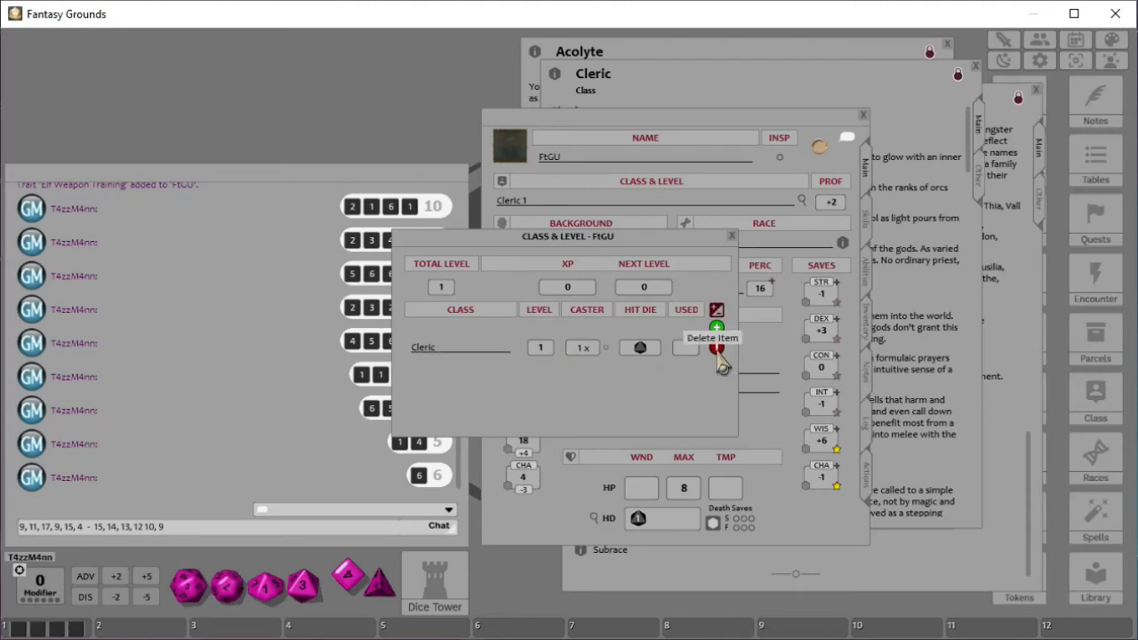
pyautogui.click(717, 311)
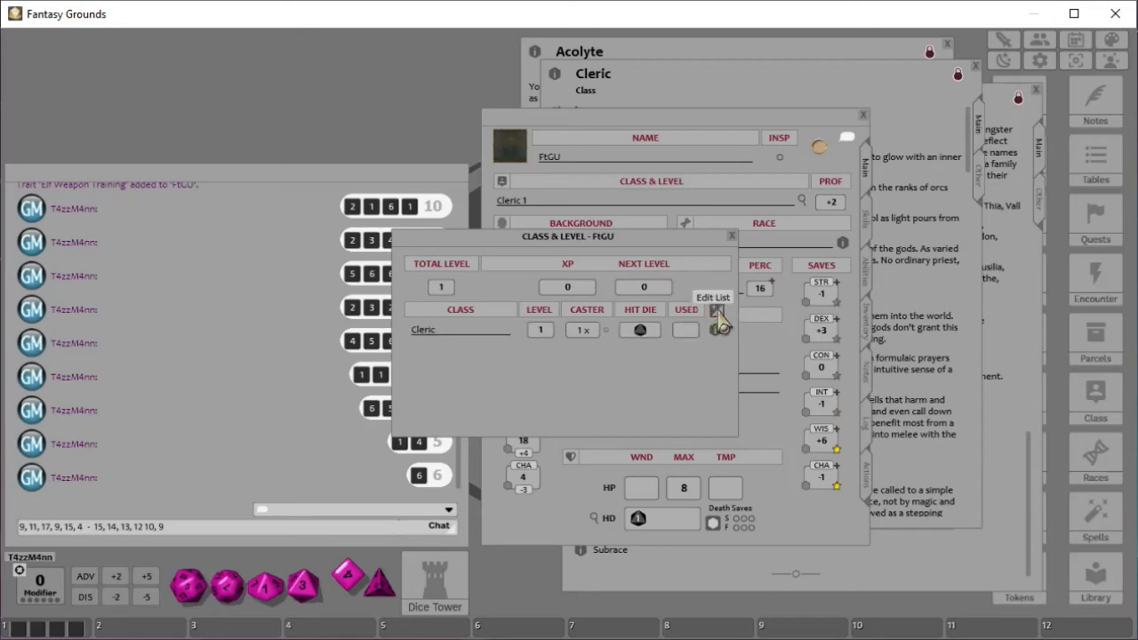
pyautogui.click(566, 288)
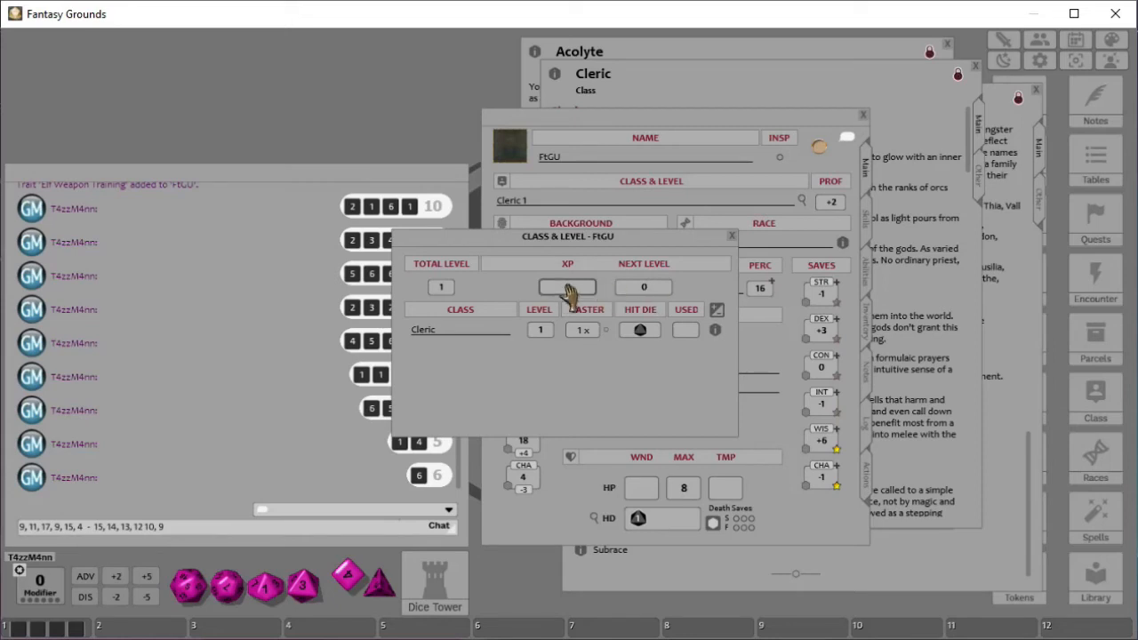
pyautogui.click(656, 289)
pyautogui.moveTo(618, 238); pyautogui.dragTo(486, 185)
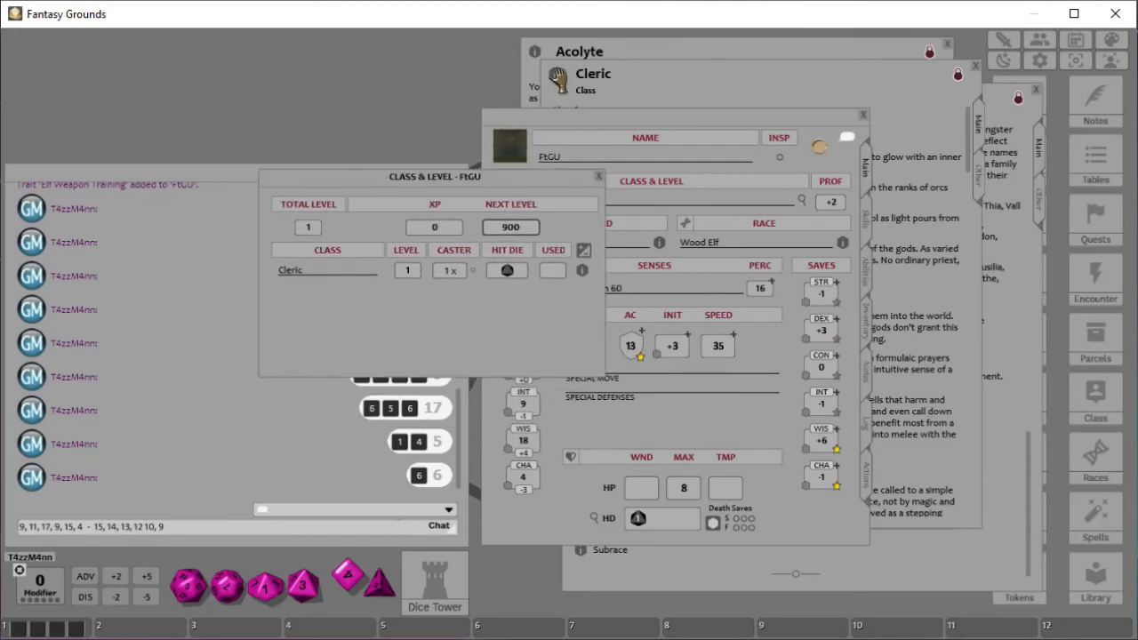
# - Scroll through the Cleric class entry's level table, spell slots and class features
pyautogui.click(666, 89)
pyautogui.scroll(-5, 726, 330)
pyautogui.scroll(-5, 721, 331)
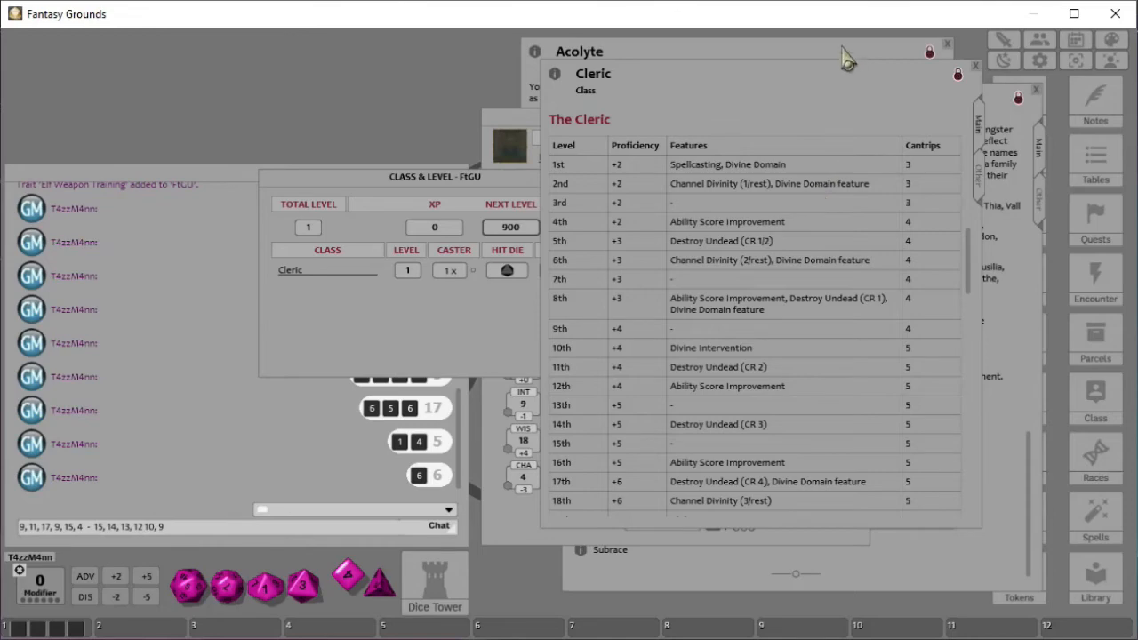
pyautogui.scroll(-5, 744, 253)
pyautogui.scroll(-15, 743, 253)
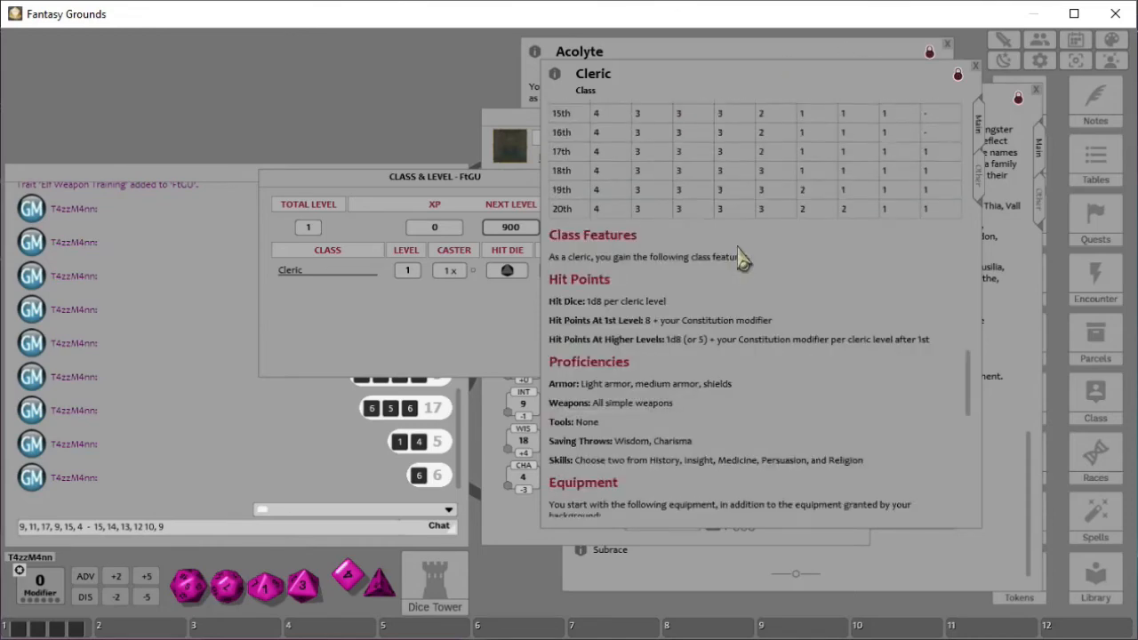
pyautogui.scroll(-3, 739, 260)
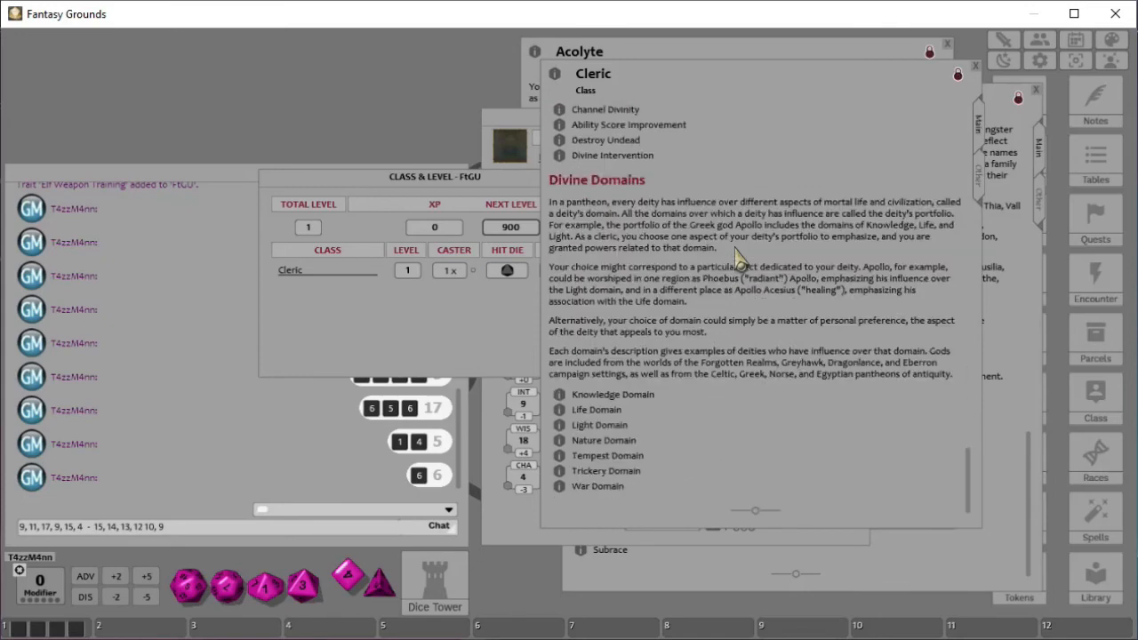
pyautogui.scroll(18, 736, 256)
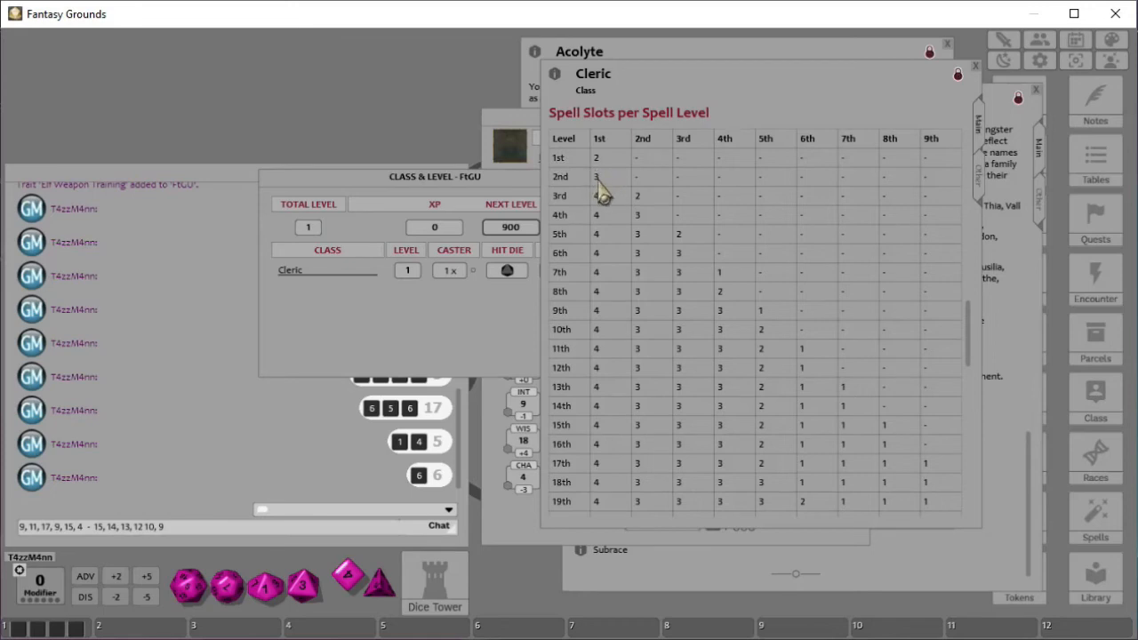
pyautogui.scroll(3, 599, 192)
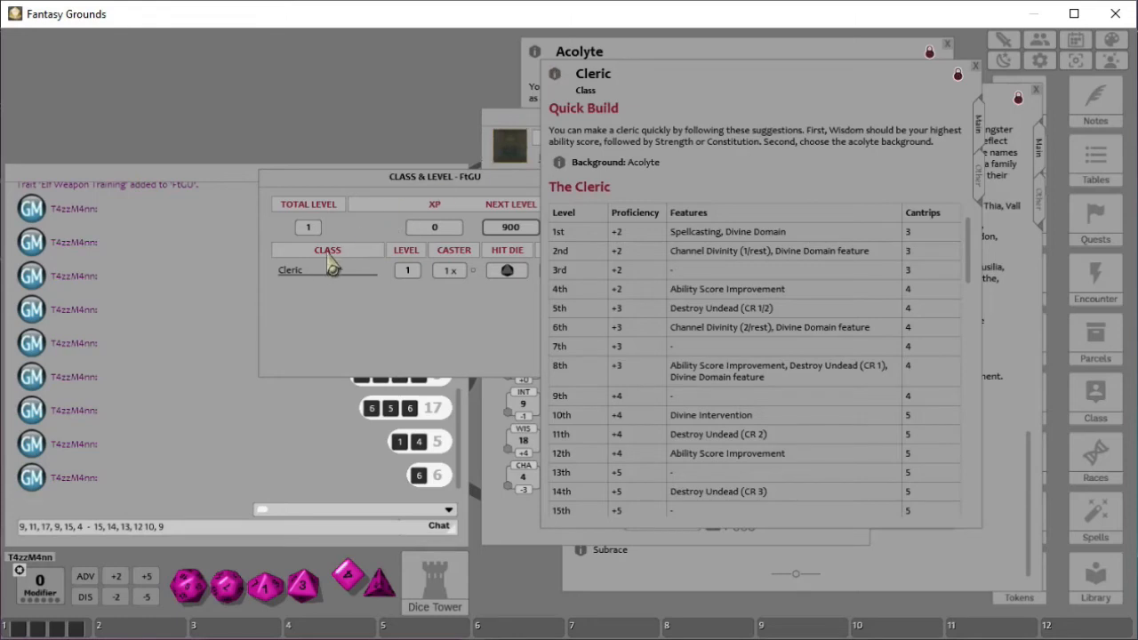
# - Close the class and level window and move the character sheet aside
pyautogui.moveTo(449, 186); pyautogui.dragTo(410, 188)
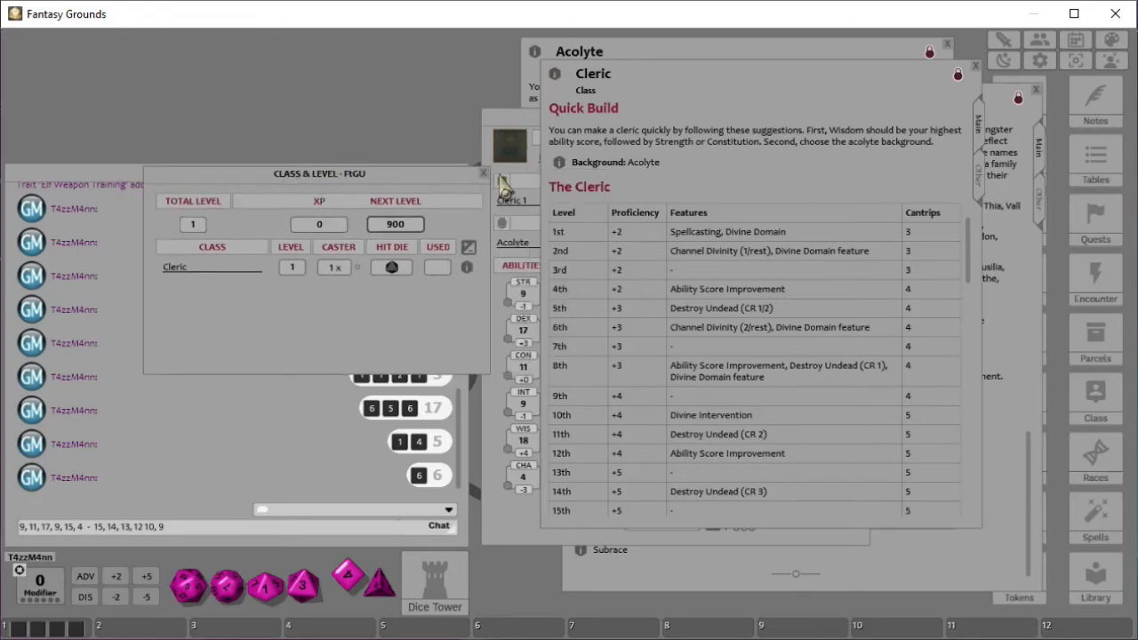
pyautogui.click(491, 174)
pyautogui.click(525, 133)
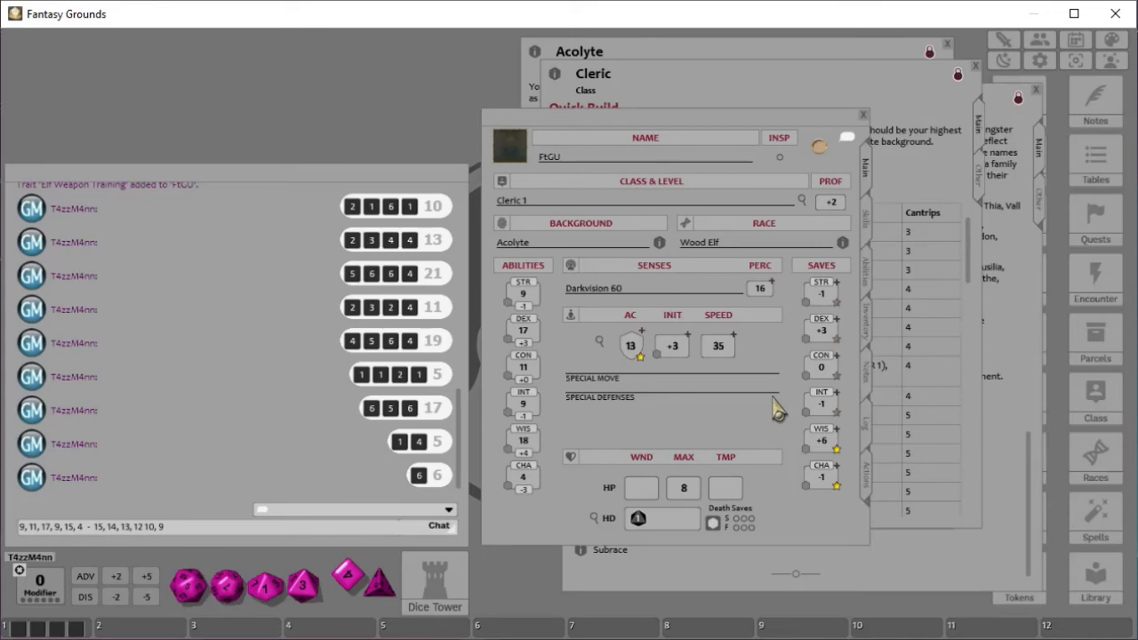
pyautogui.moveTo(652, 135); pyautogui.dragTo(424, 101)
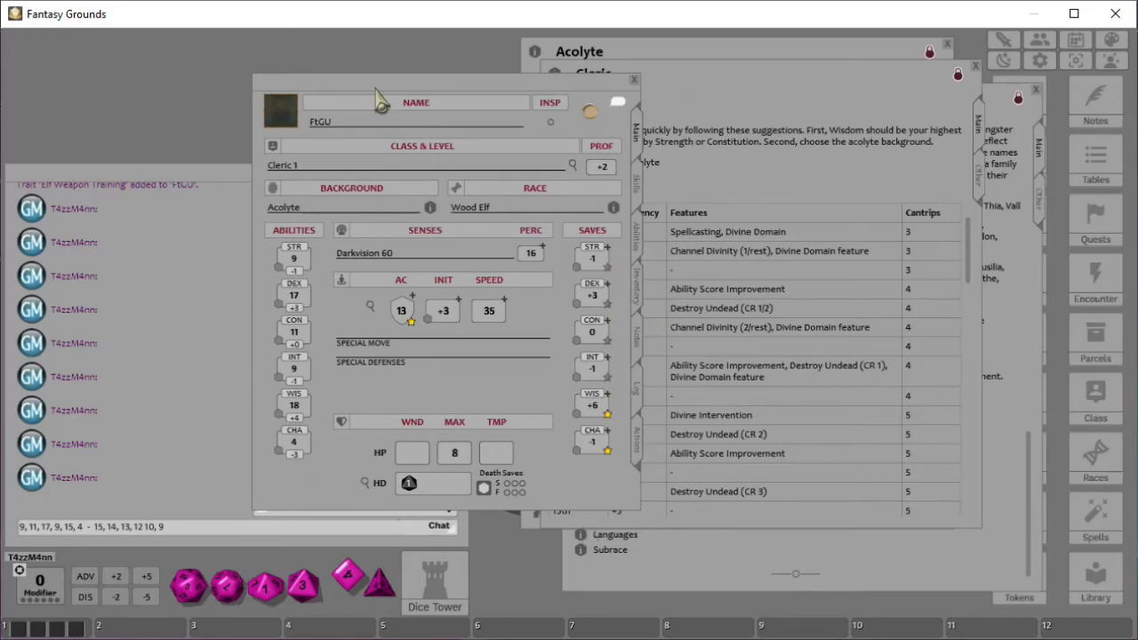
# - Open the combat calculation window for armor class and inspect its initiative, speed and armor fields
pyautogui.click(370, 305)
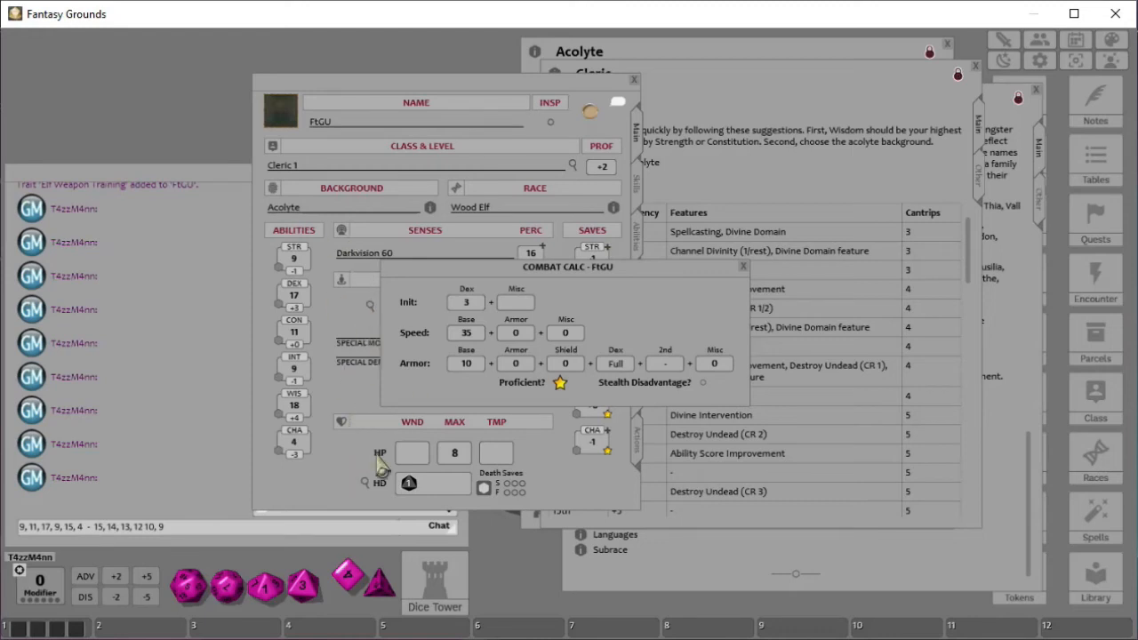
pyautogui.moveTo(544, 271); pyautogui.dragTo(689, 185)
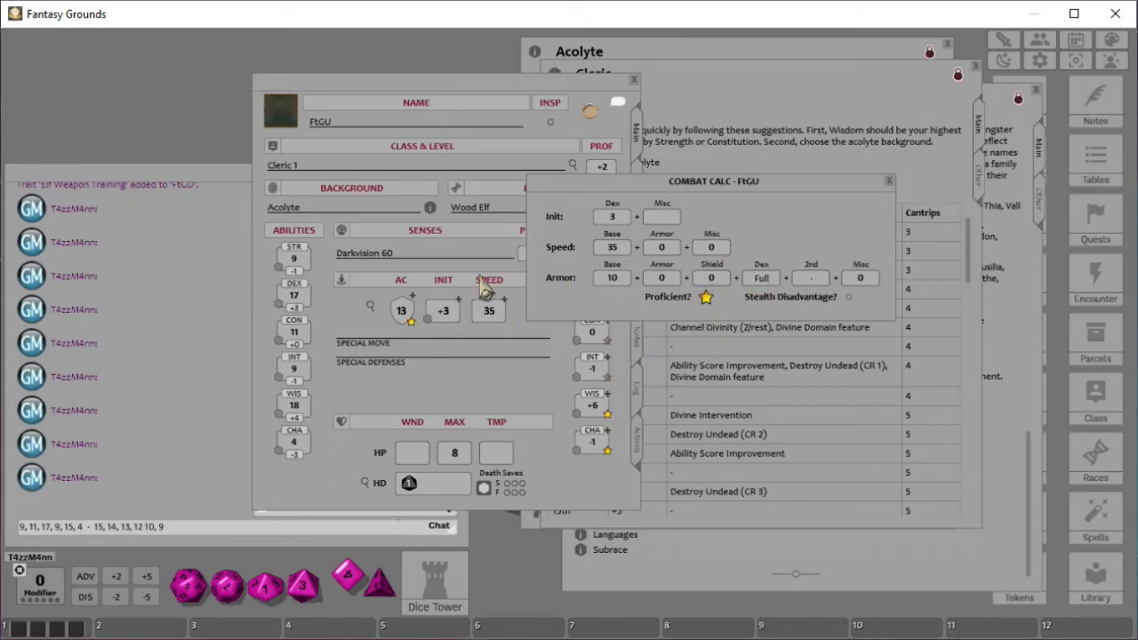
pyautogui.click(662, 219)
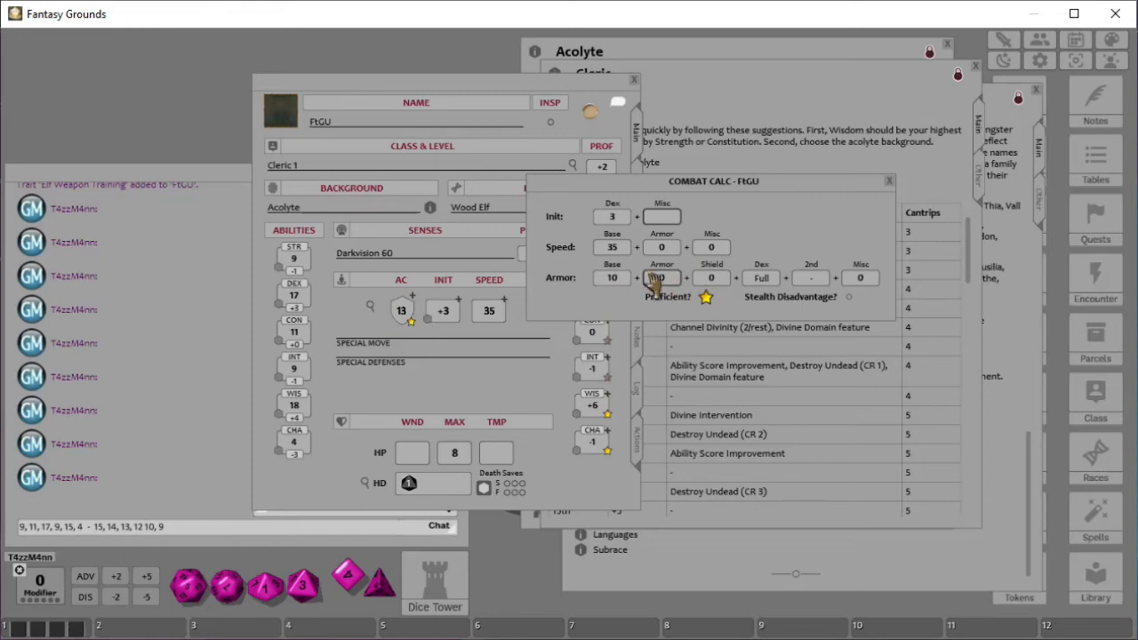
pyautogui.click(888, 180)
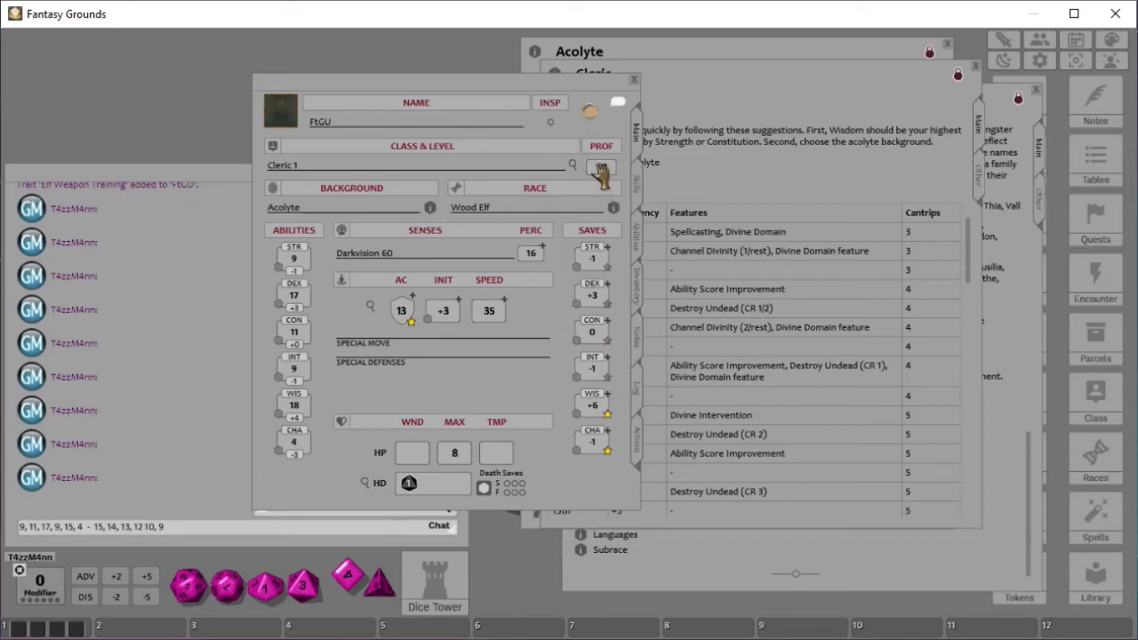
# - Toggle armor proficiency off and back on in the combat calculation window
pyautogui.click(372, 306)
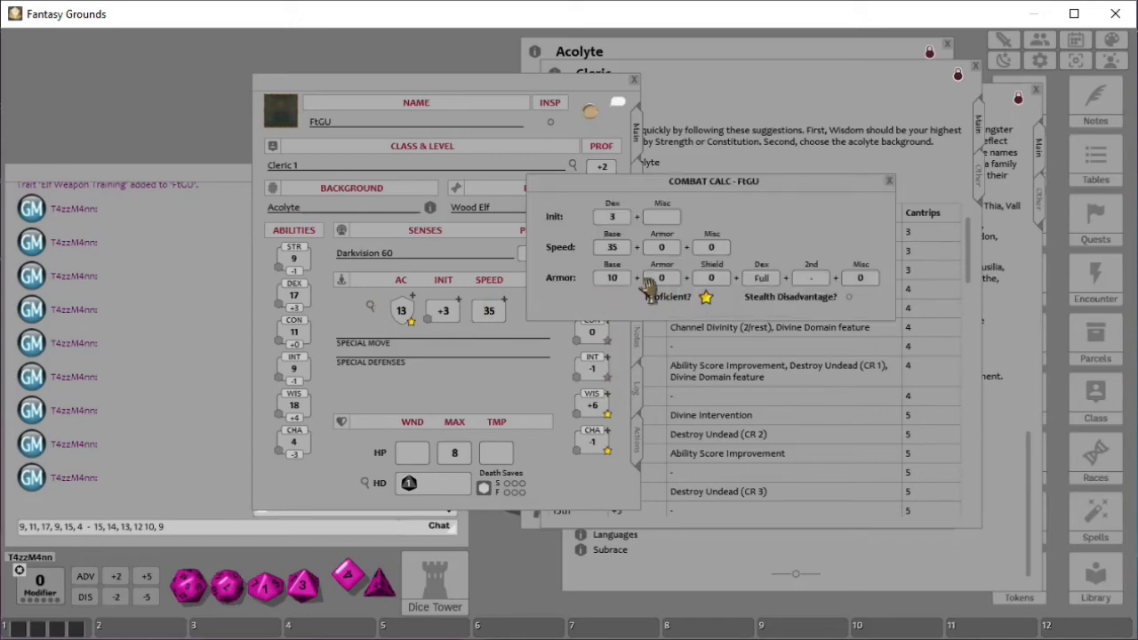
pyautogui.click(706, 297)
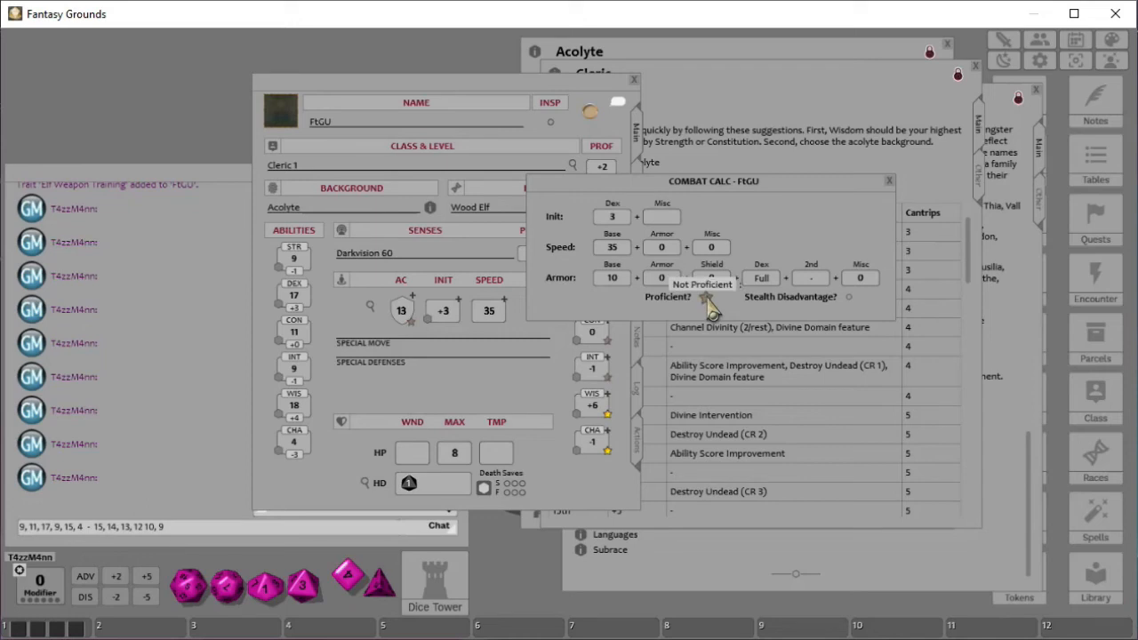
pyautogui.click(707, 298)
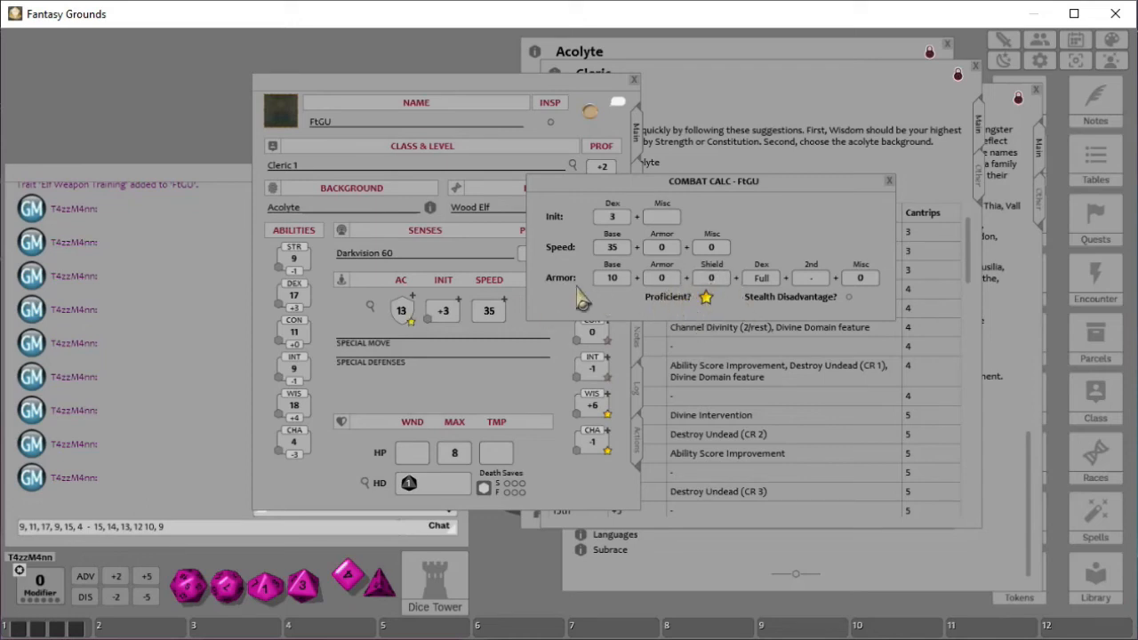
pyautogui.click(889, 182)
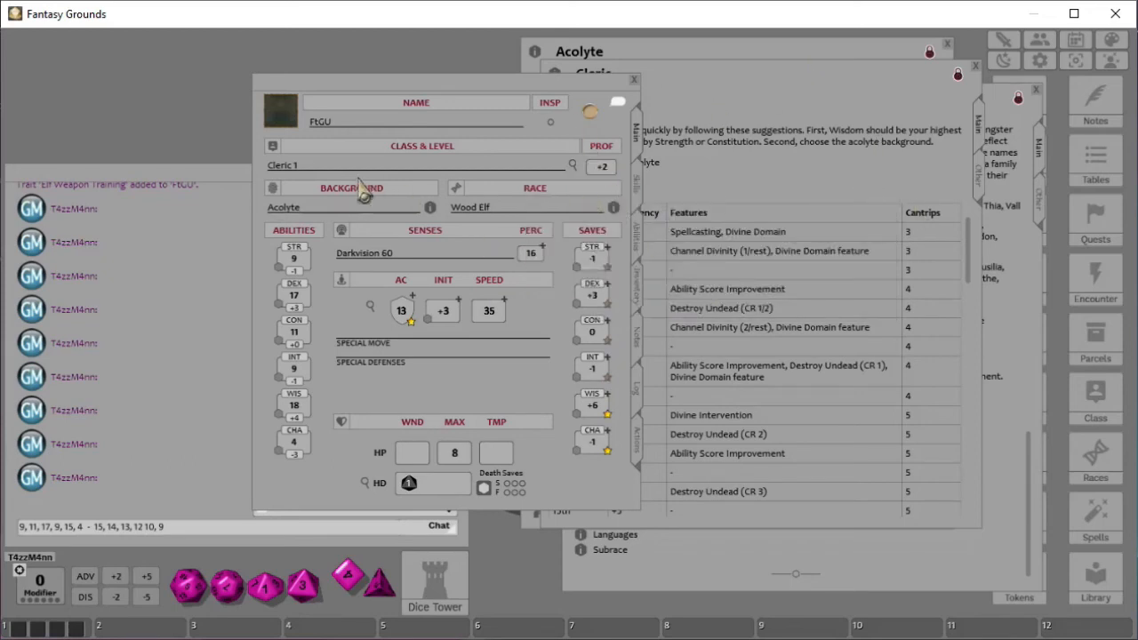
# - Set the character portrait to Human_Pathfinder_Chronicler_Female from the Pathfinder folder and use it as the token
pyautogui.click(281, 117)
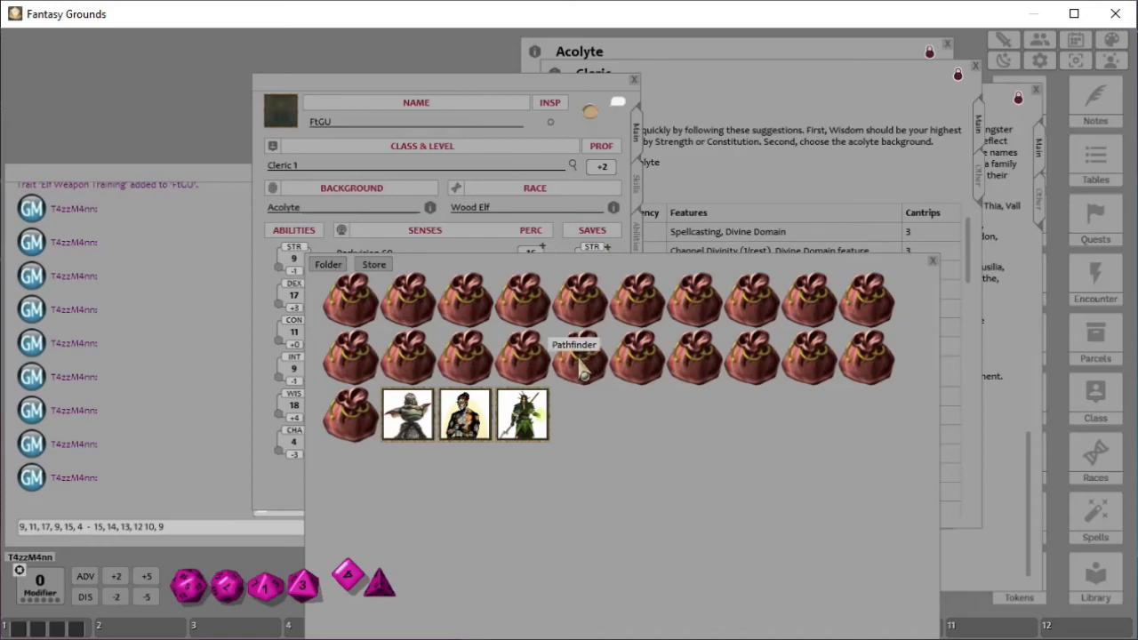
pyautogui.click(585, 357)
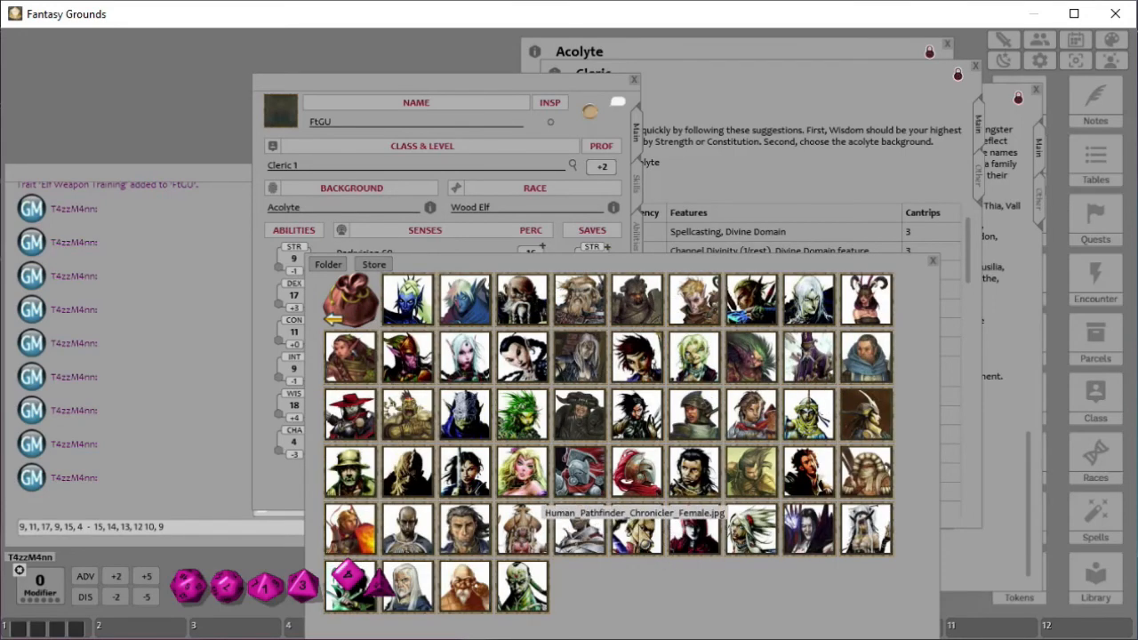
pyautogui.click(652, 548)
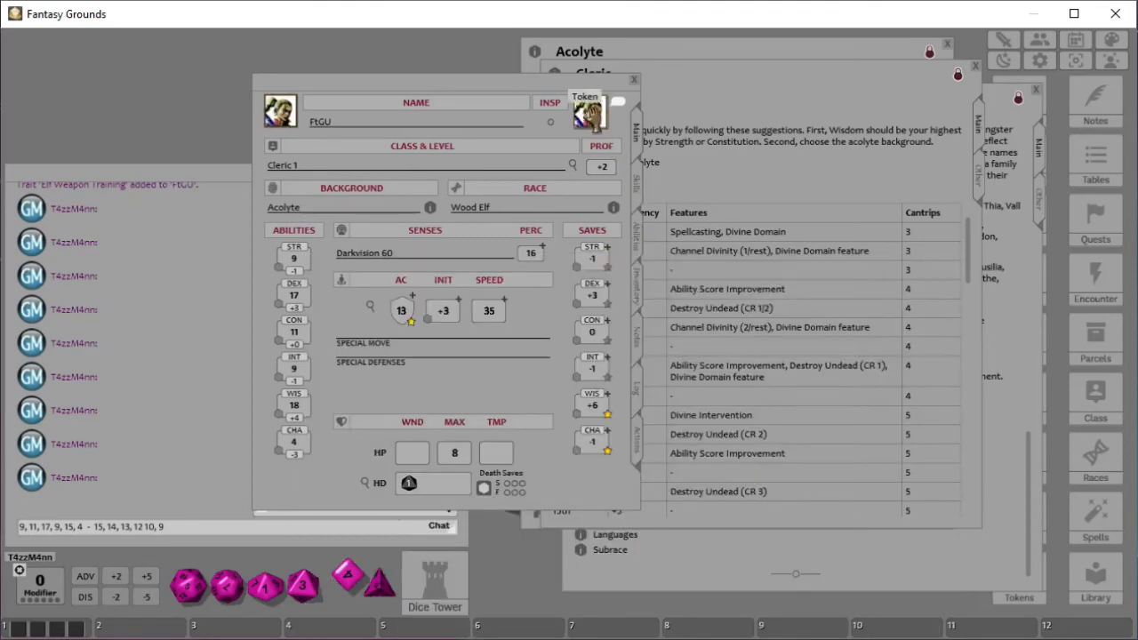
pyautogui.moveTo(281, 111); pyautogui.dragTo(590, 113)
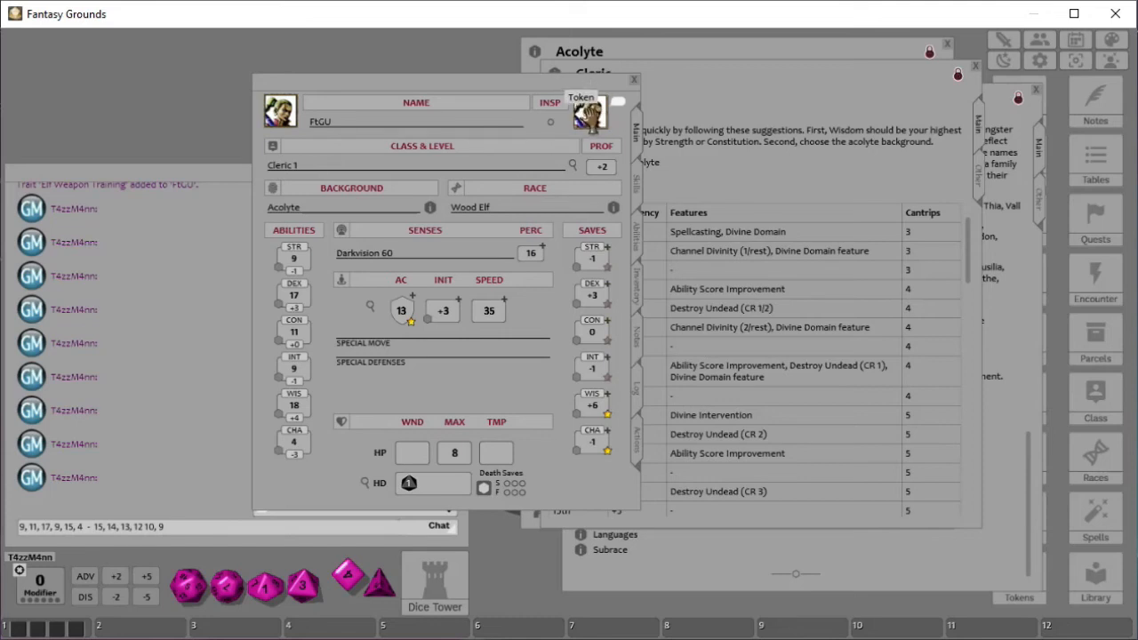
# - Open the Tokens library and browse into the DD Lost Mine of Phandelver token folder
pyautogui.click(1020, 599)
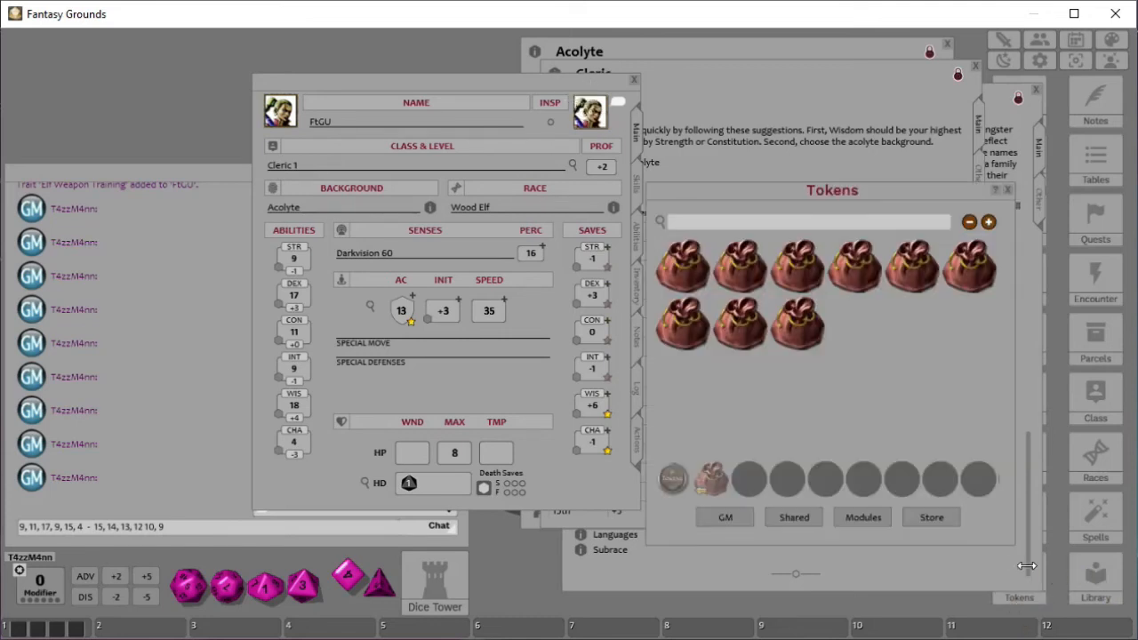
pyautogui.click(798, 275)
pyautogui.scroll(-4, 751, 382)
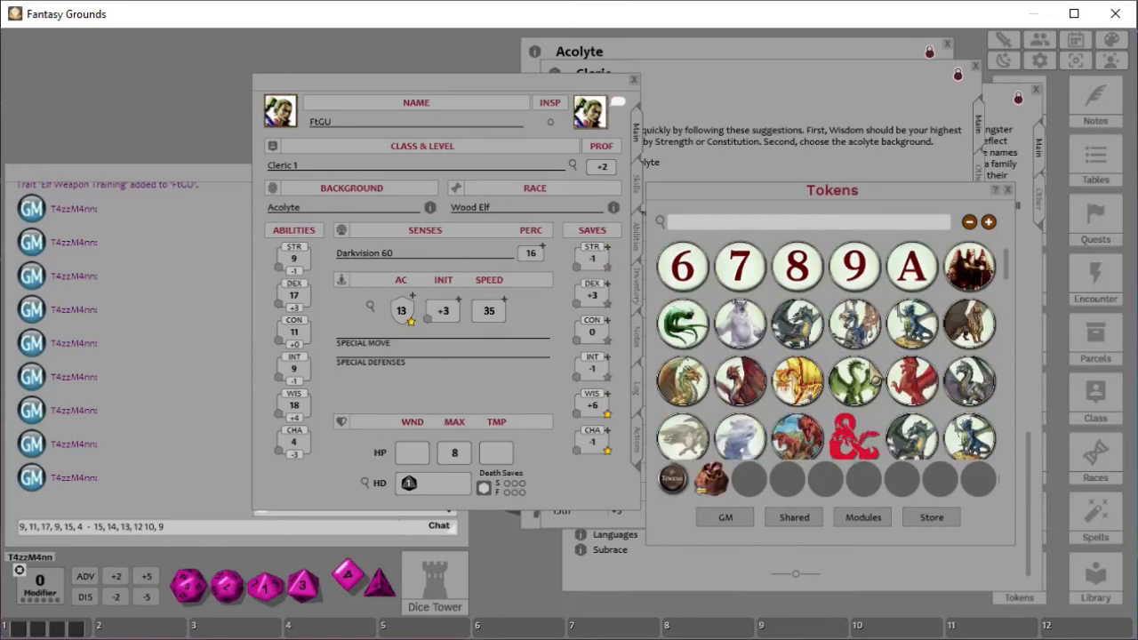
pyautogui.scroll(3, 742, 391)
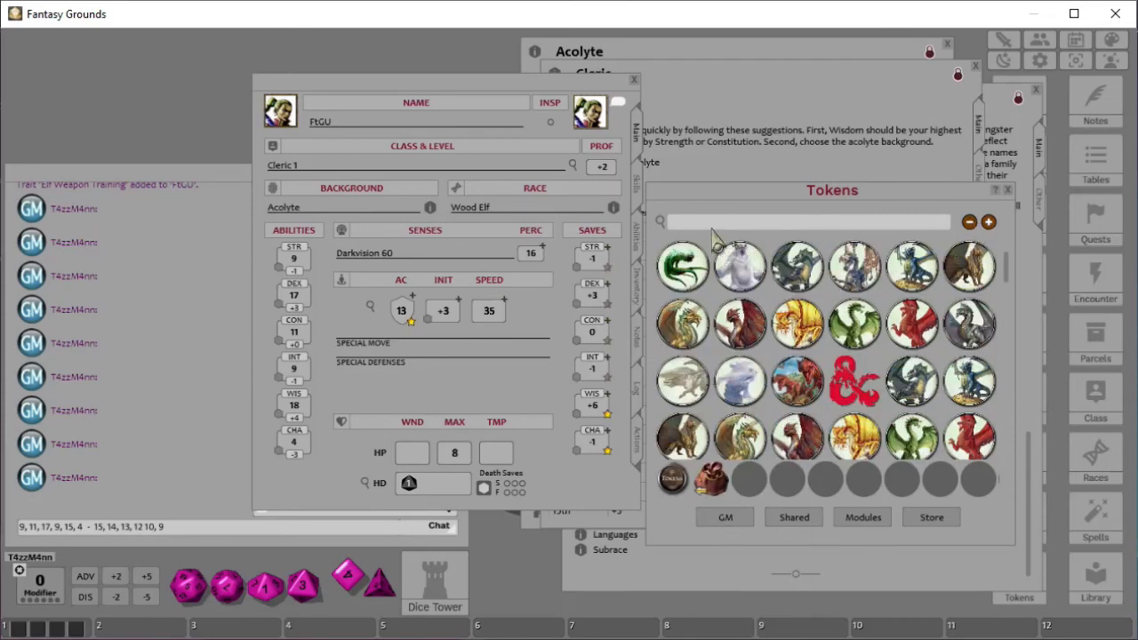
pyautogui.scroll(2, 742, 338)
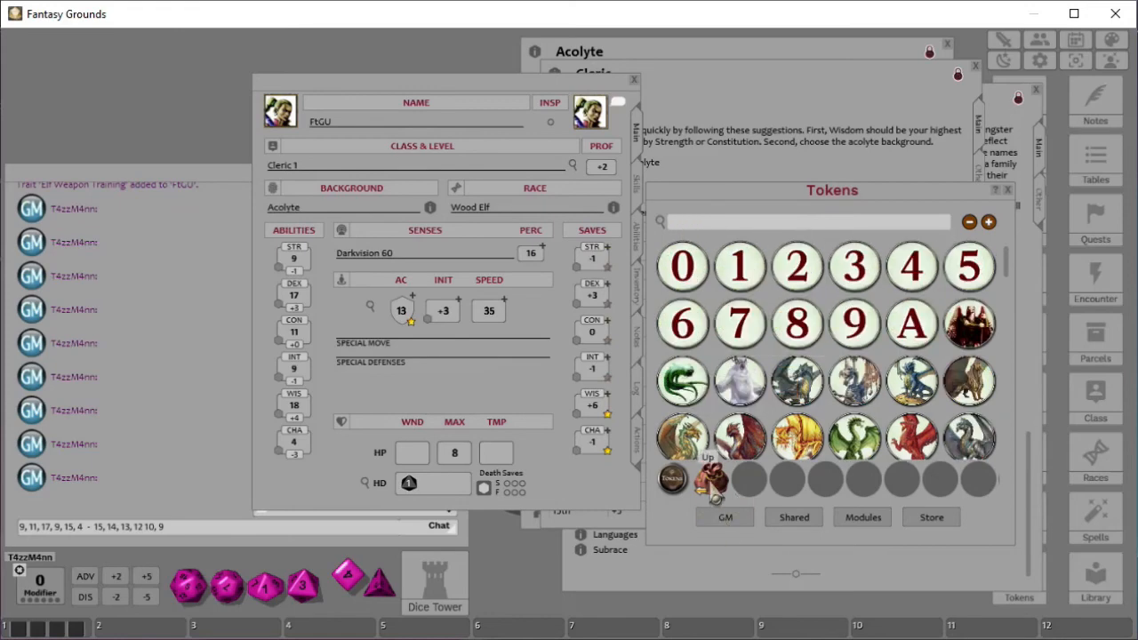
pyautogui.click(711, 480)
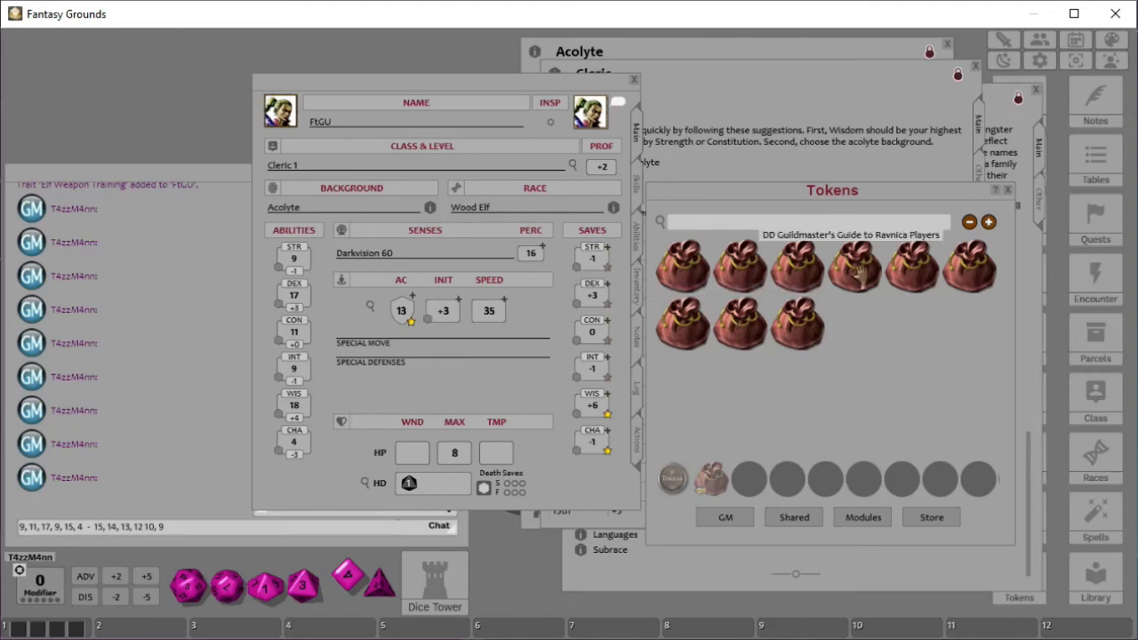
pyautogui.click(912, 271)
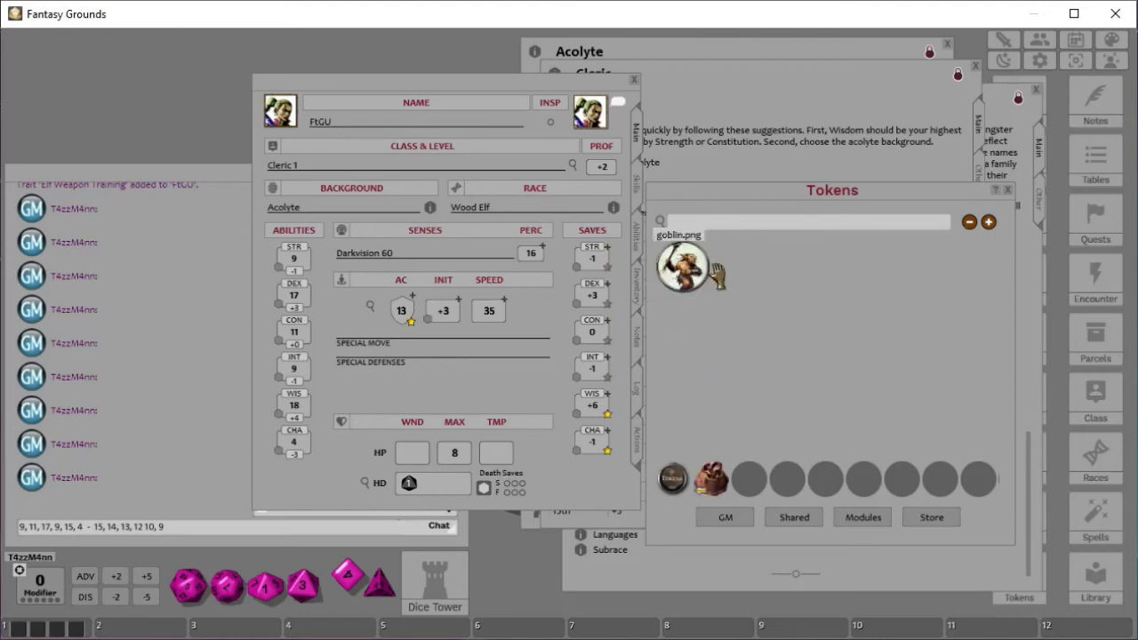
# - Assign the goblin.png token from the Tokens library to the character and close the Tokens window
pyautogui.moveTo(683, 266); pyautogui.dragTo(590, 111)
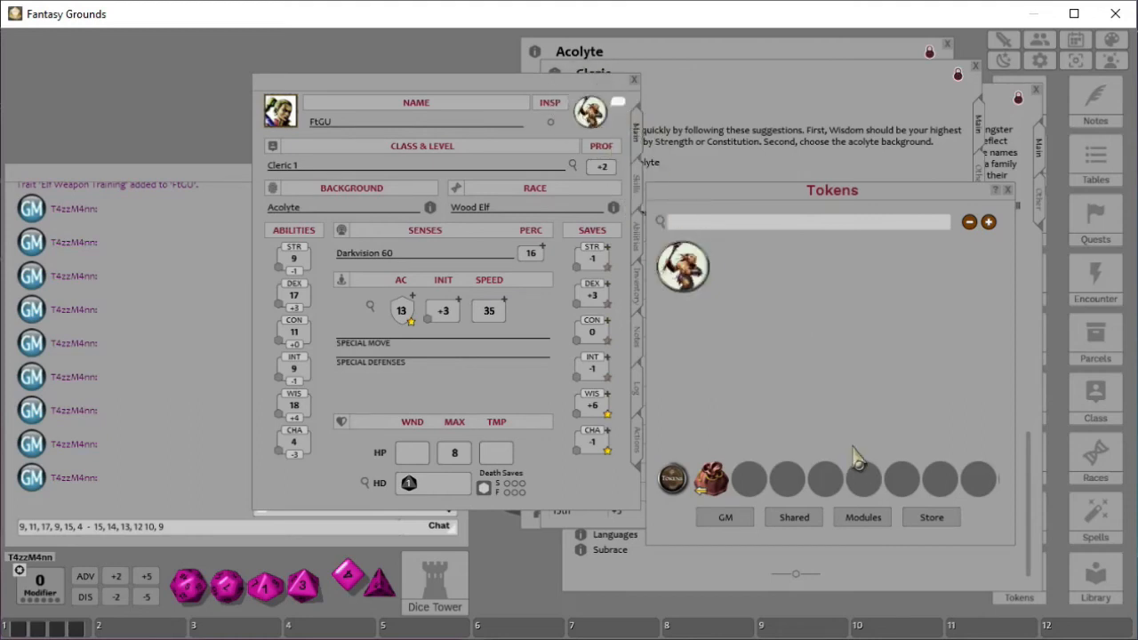
pyautogui.moveTo(589, 111); pyautogui.dragTo(729, 311)
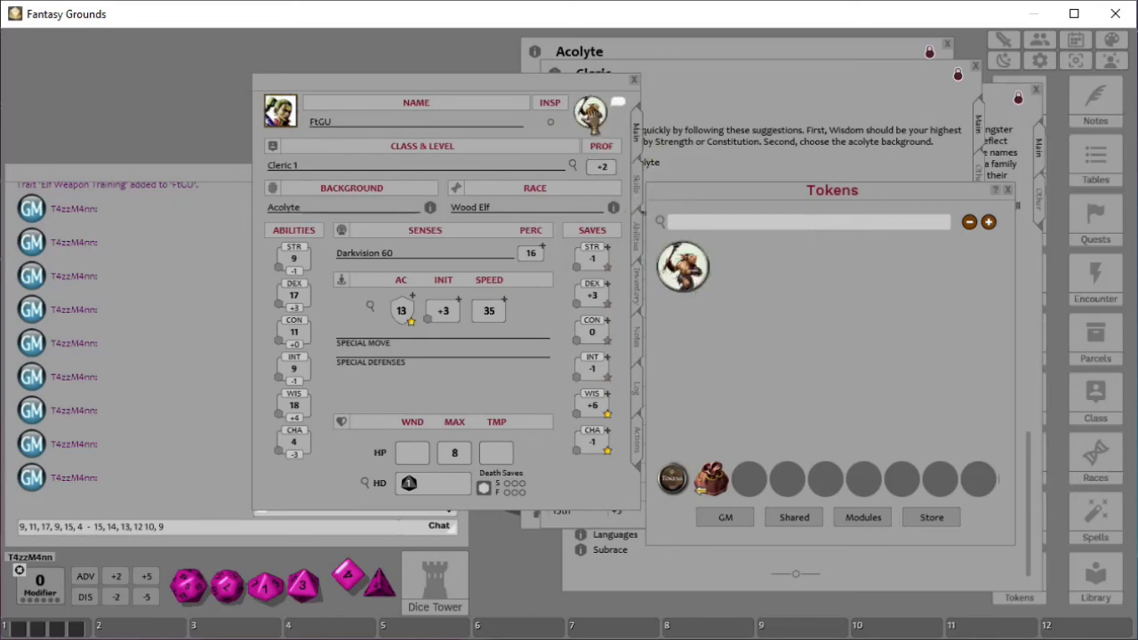
pyautogui.click(1008, 191)
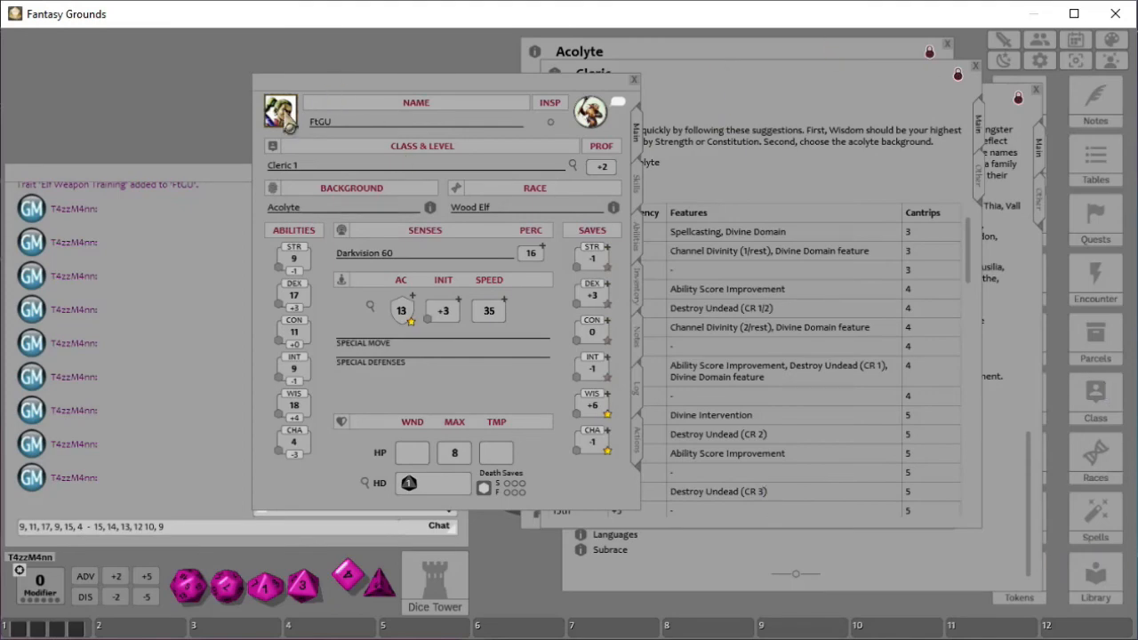
# - Set the character portrait to Human_Pathfinder_Chronicler_Female from the Pathfinder portrait folder
pyautogui.click(289, 128)
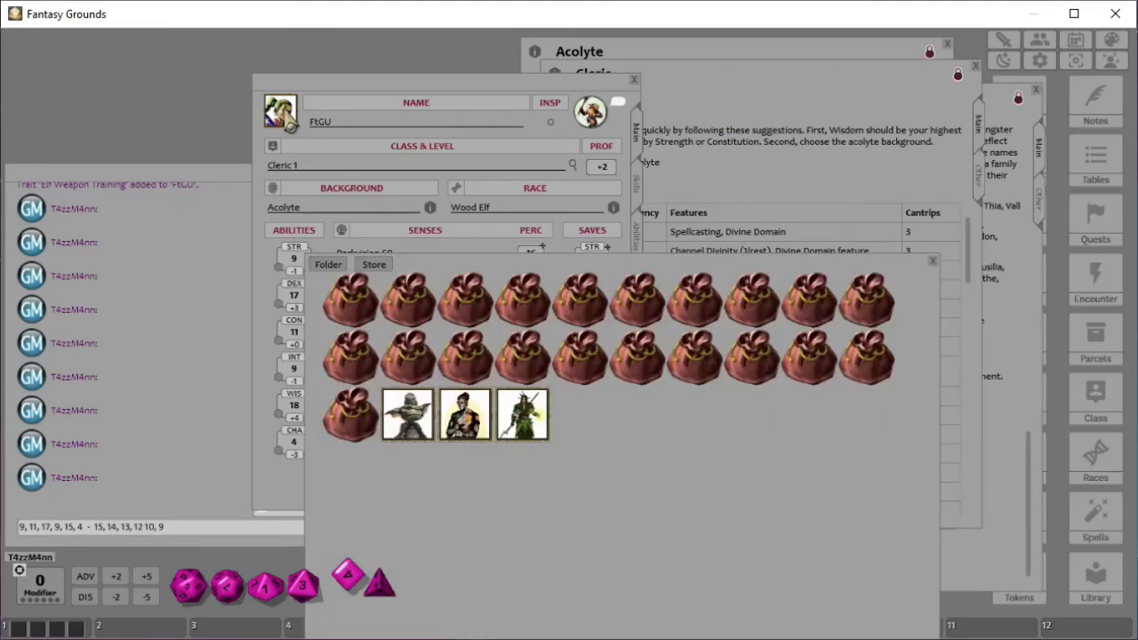
pyautogui.click(608, 377)
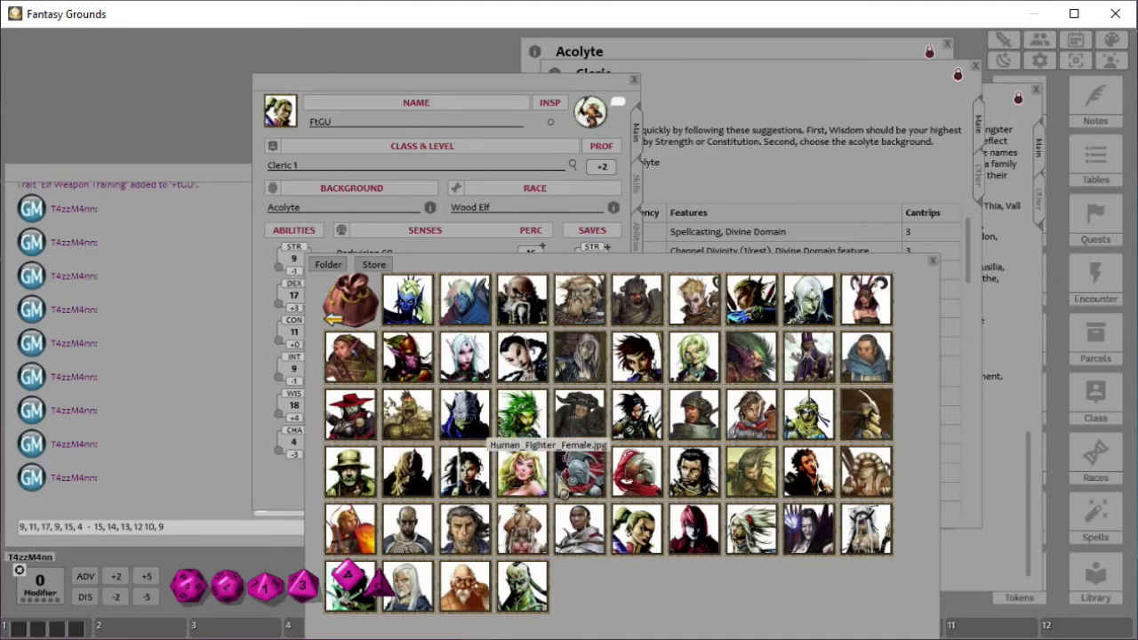
pyautogui.click(648, 544)
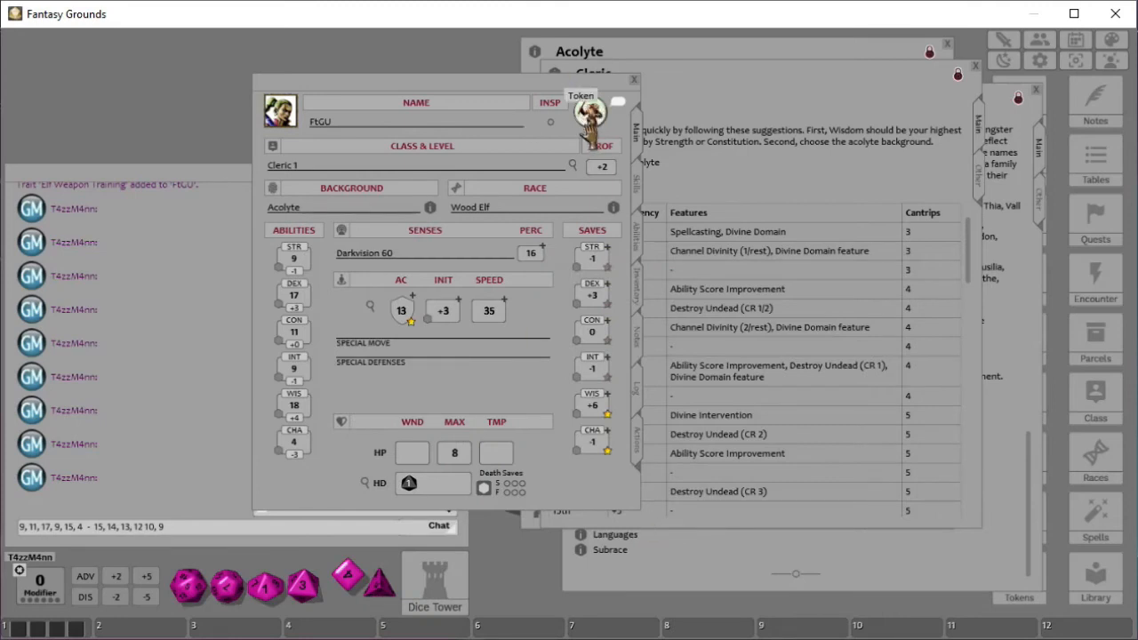
pyautogui.rightClick(588, 125)
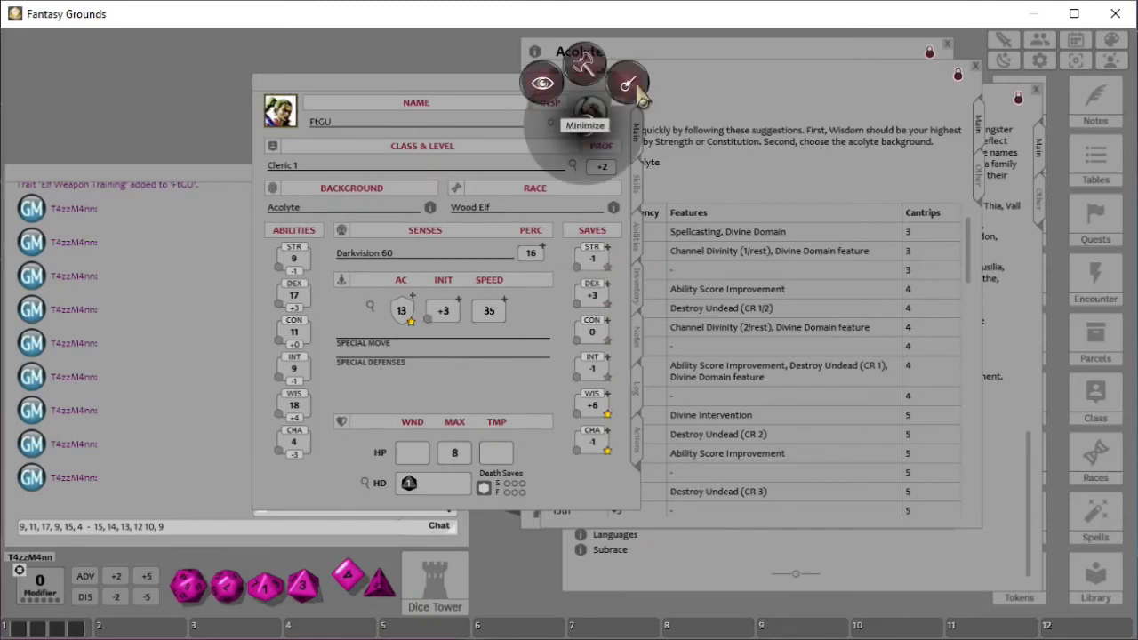
pyautogui.click(740, 115)
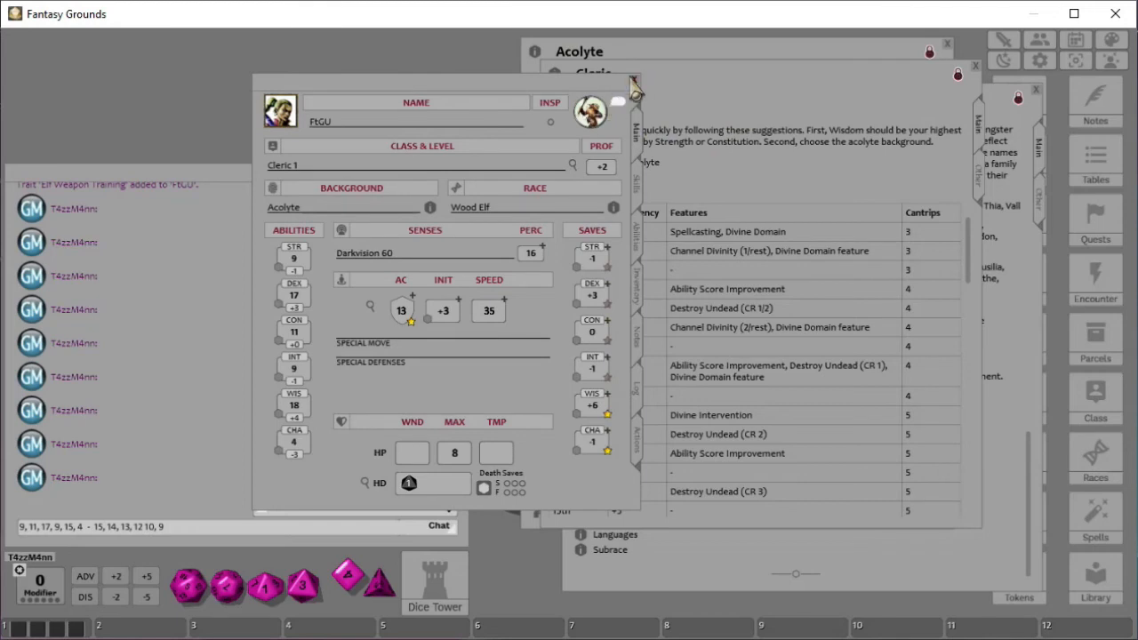
pyautogui.moveTo(499, 85); pyautogui.dragTo(366, 69)
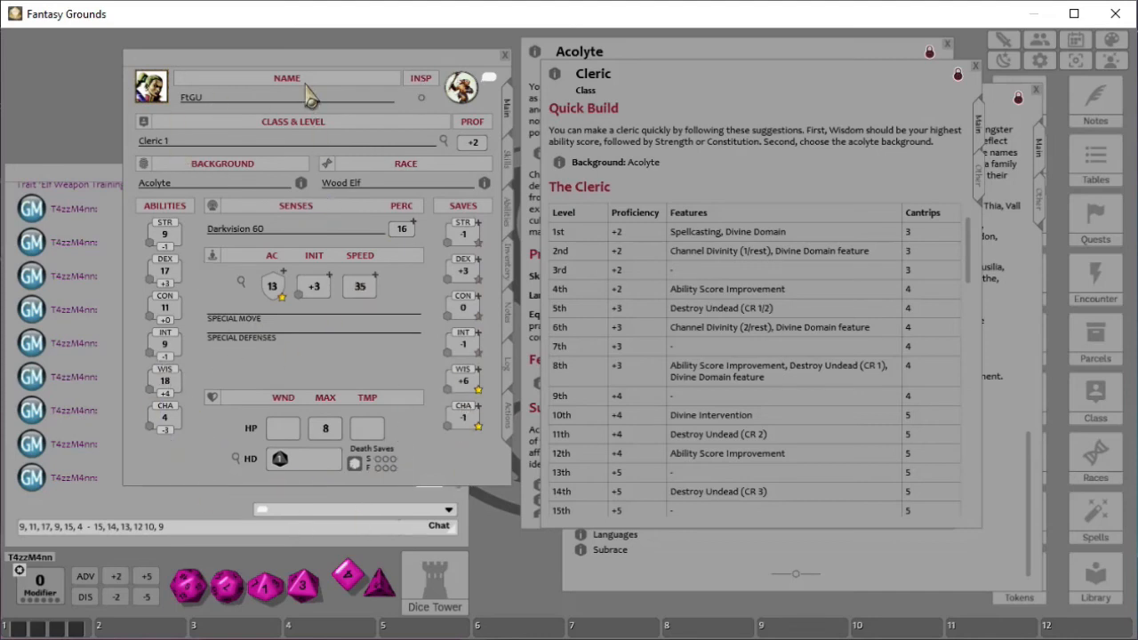
pyautogui.moveTo(302, 64); pyautogui.dragTo(653, 84)
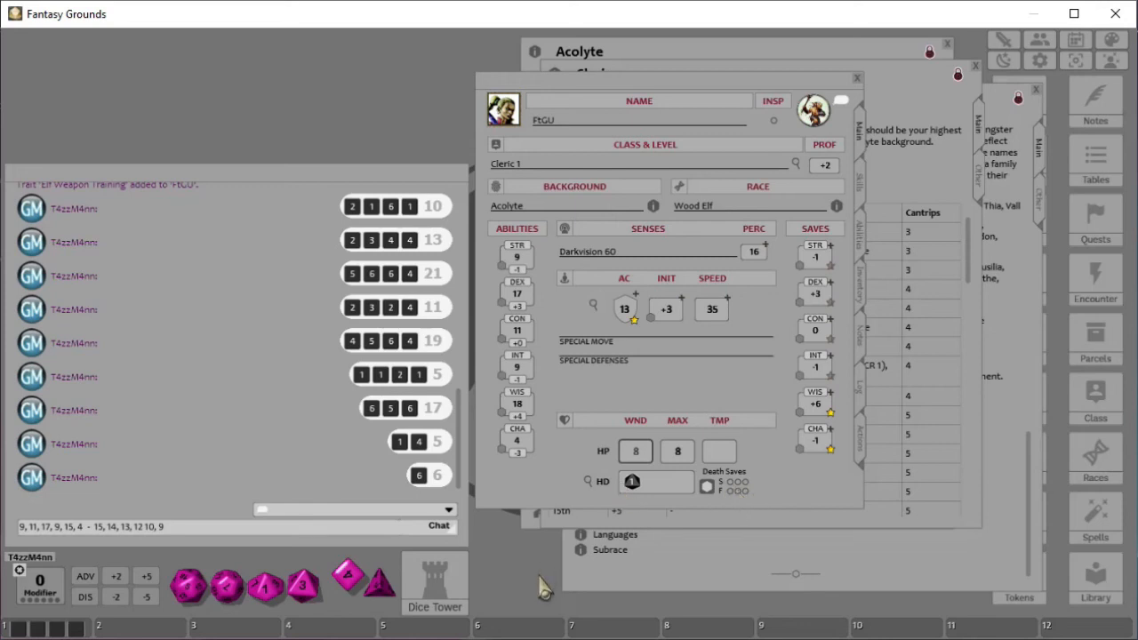
# - Arrange the dice in the dice tray
pyautogui.rightClick(506, 569)
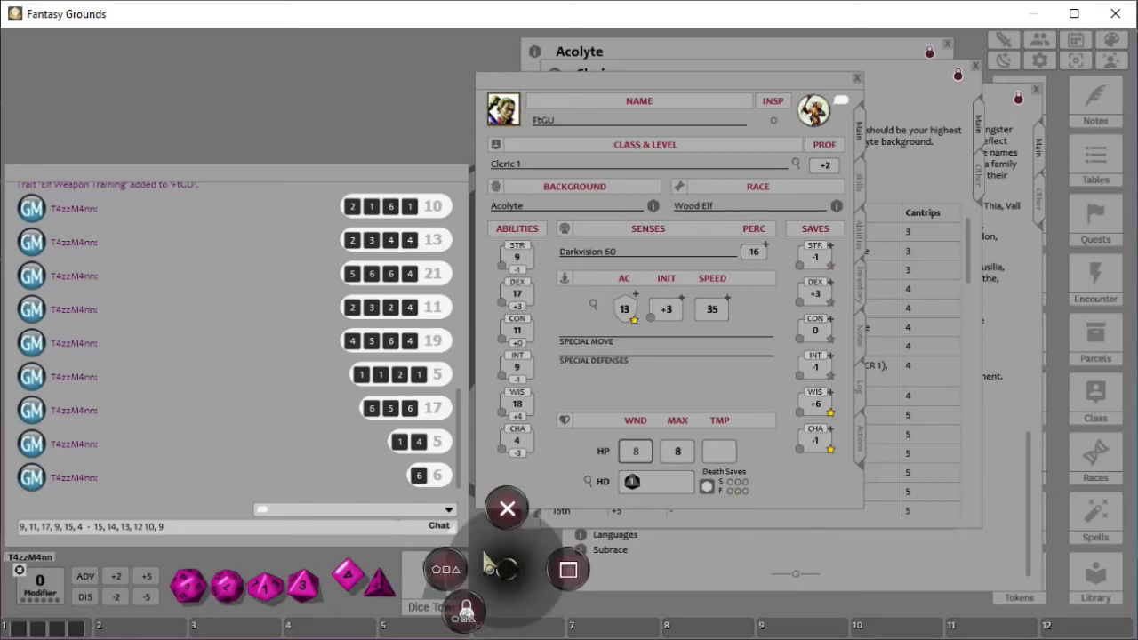
pyautogui.click(437, 572)
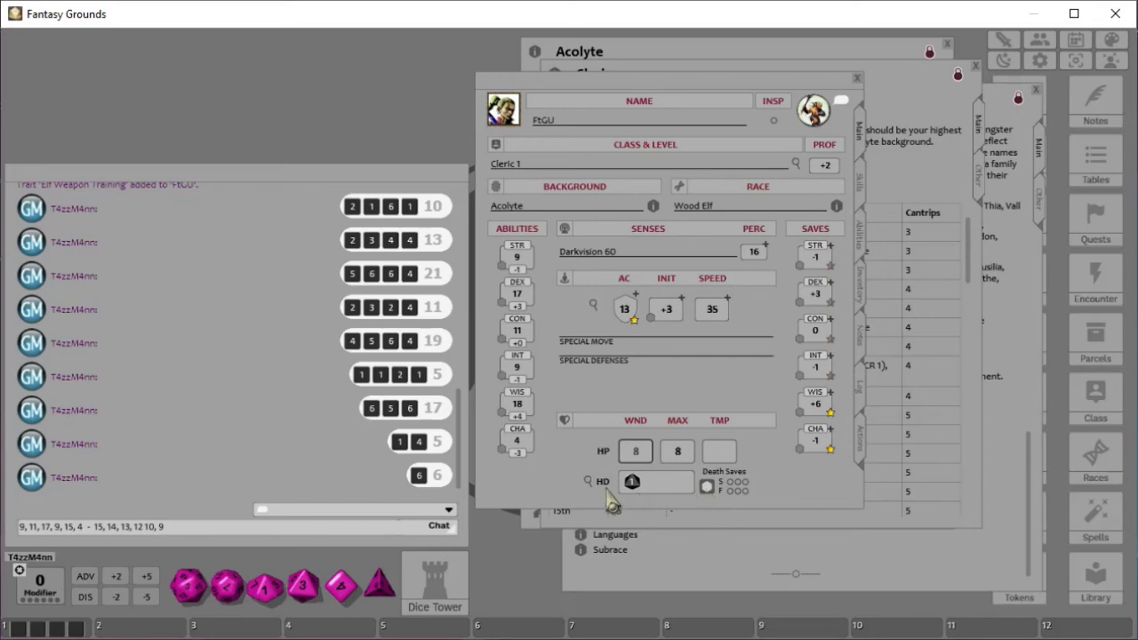
pyautogui.write('8')
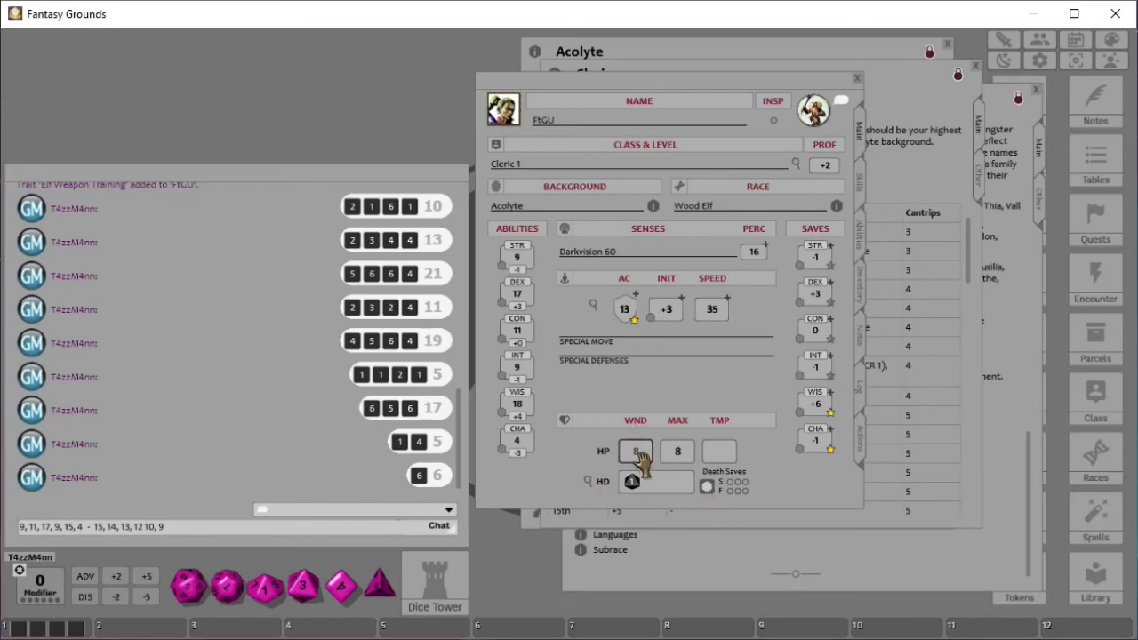
# - Roll repeated death saving throws for the character from the character sheet
pyautogui.click(707, 488)
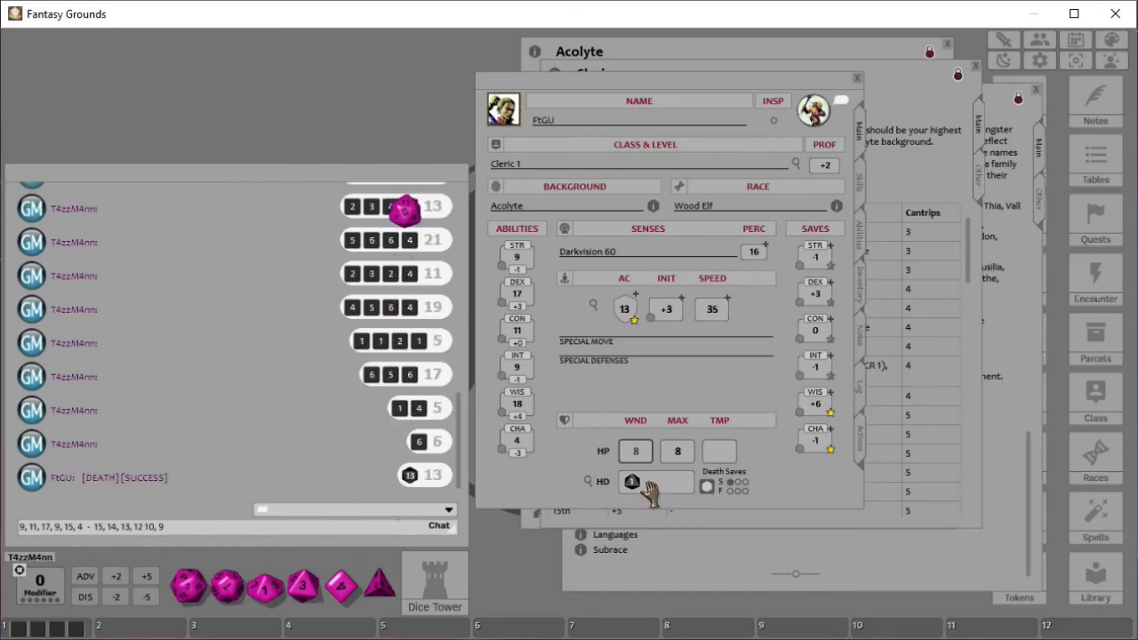
pyautogui.click(707, 488)
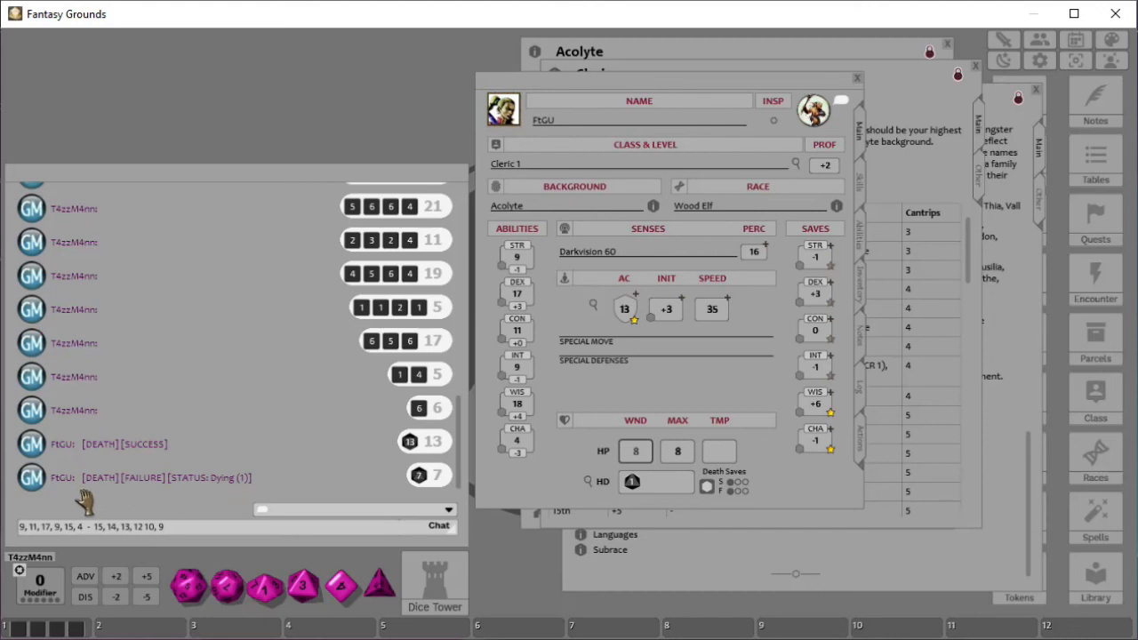
pyautogui.doubleClick(707, 488)
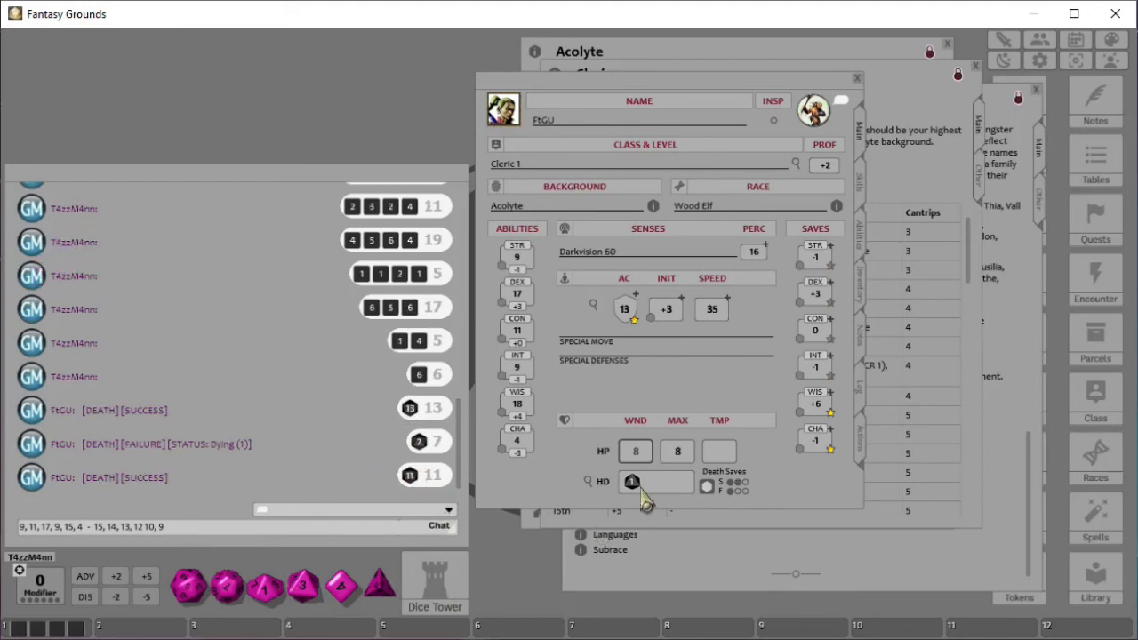
pyautogui.doubleClick(708, 487)
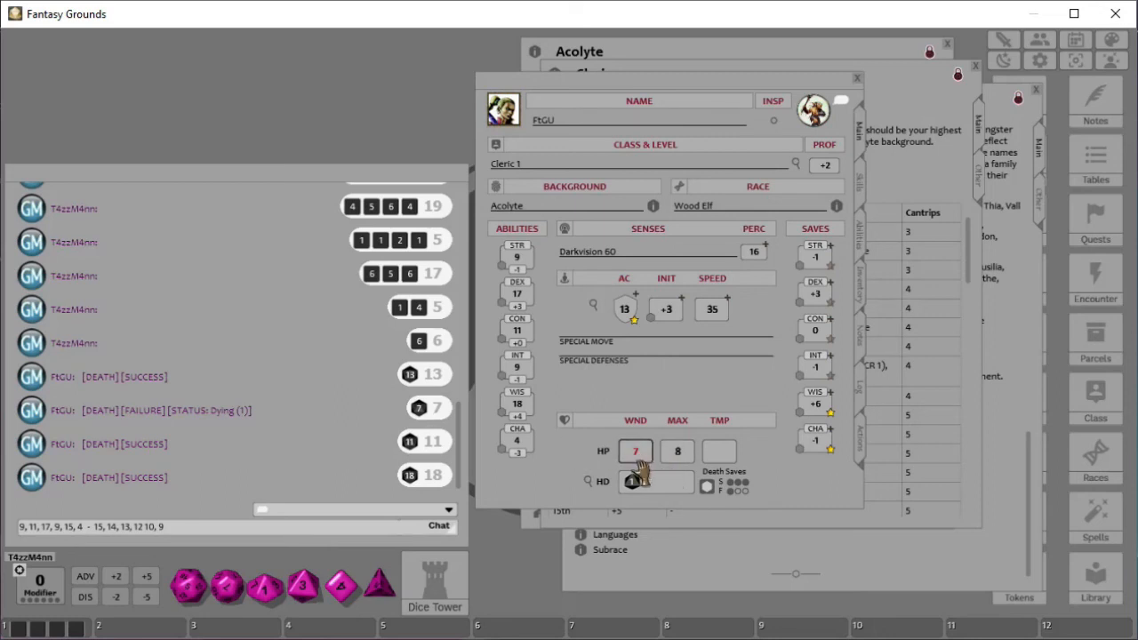
pyautogui.scroll(-1, 633, 454)
pyautogui.click(707, 486)
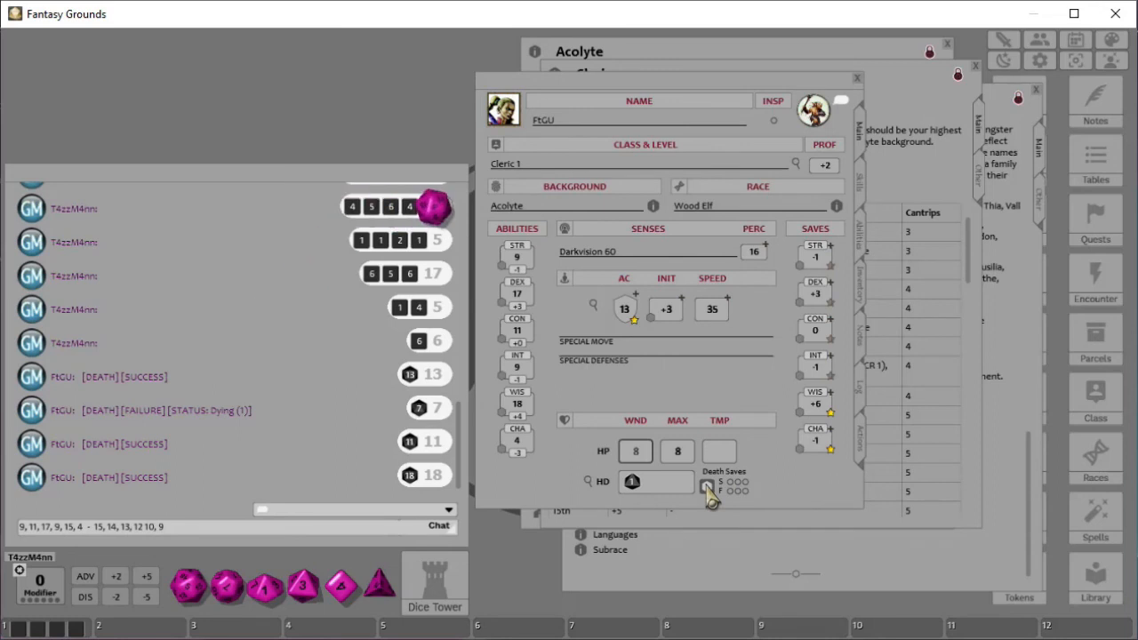
pyautogui.click(707, 486)
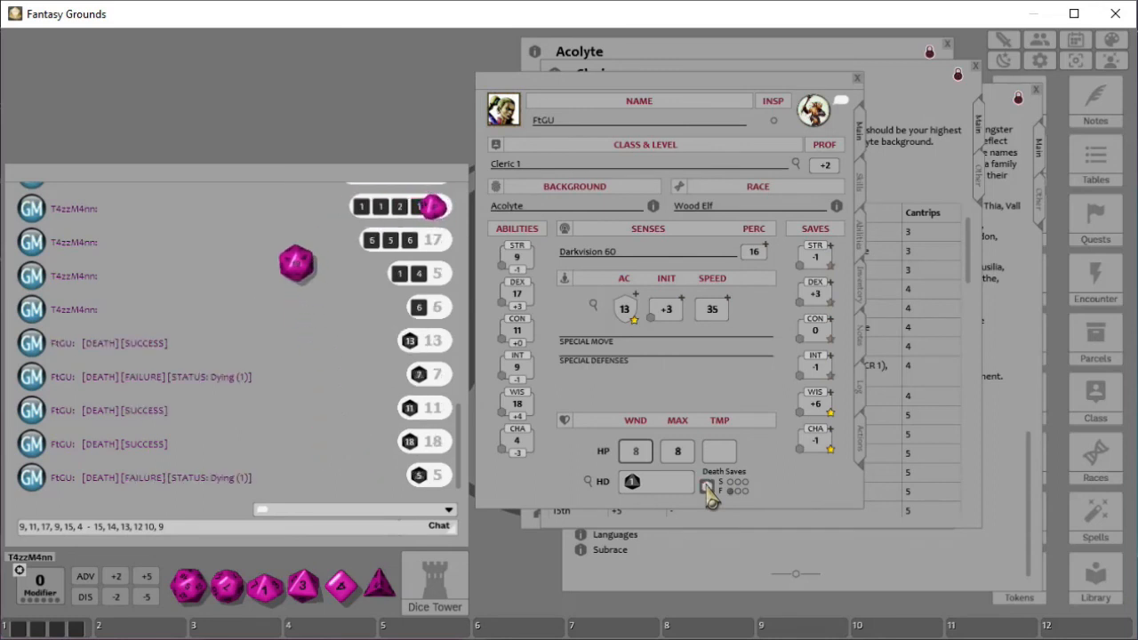
pyautogui.click(707, 486)
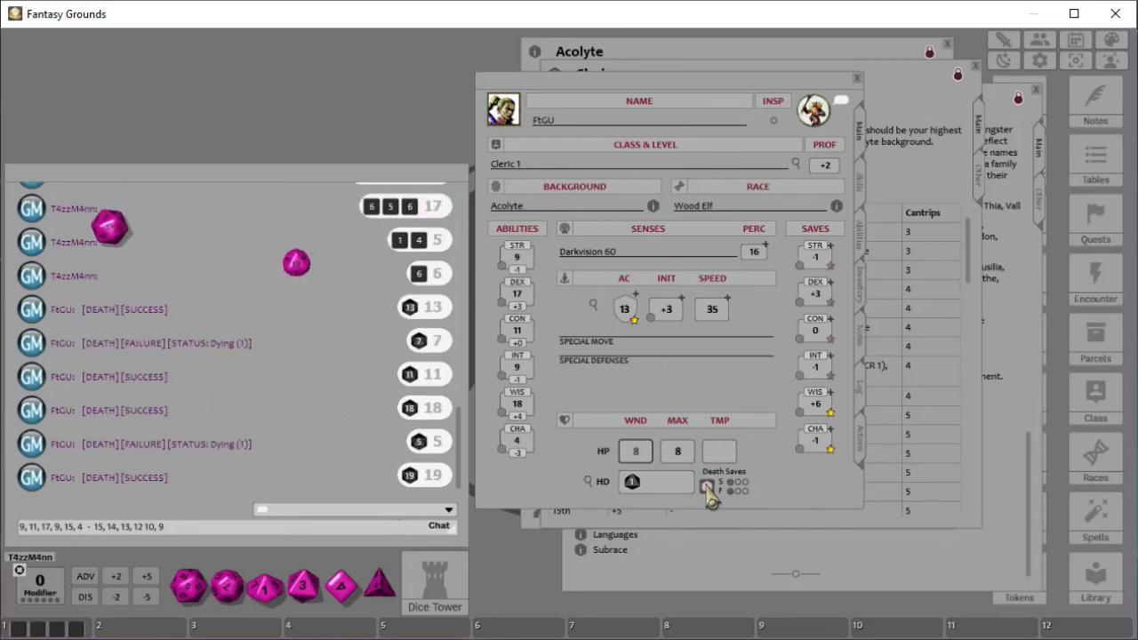
pyautogui.click(706, 486)
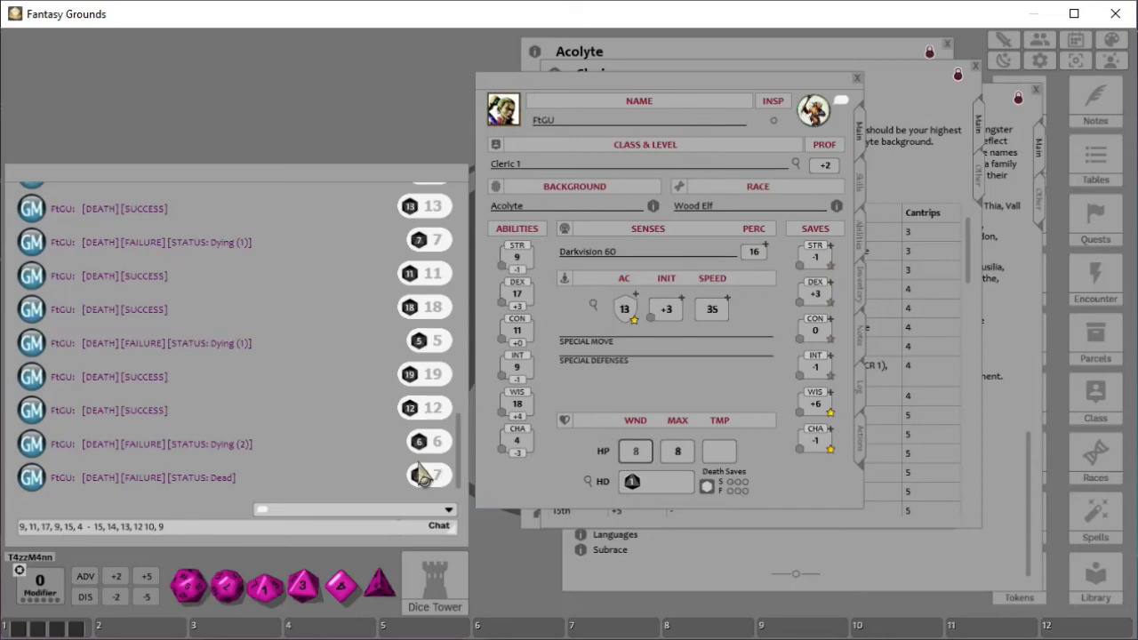
pyautogui.click(707, 486)
pyautogui.click(708, 486)
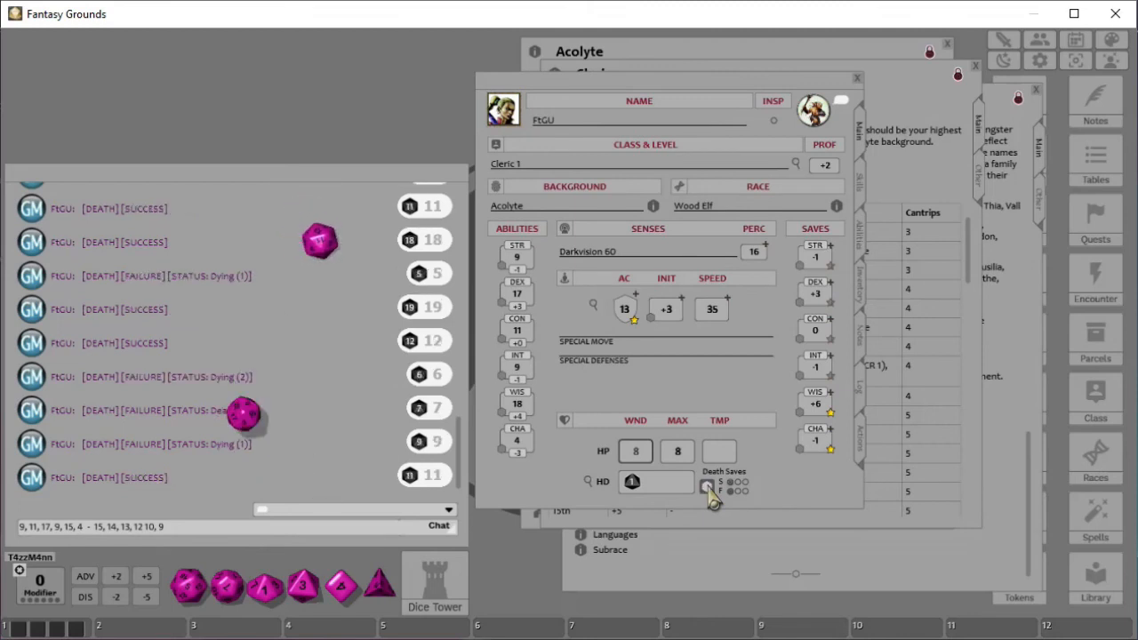
pyautogui.click(707, 487)
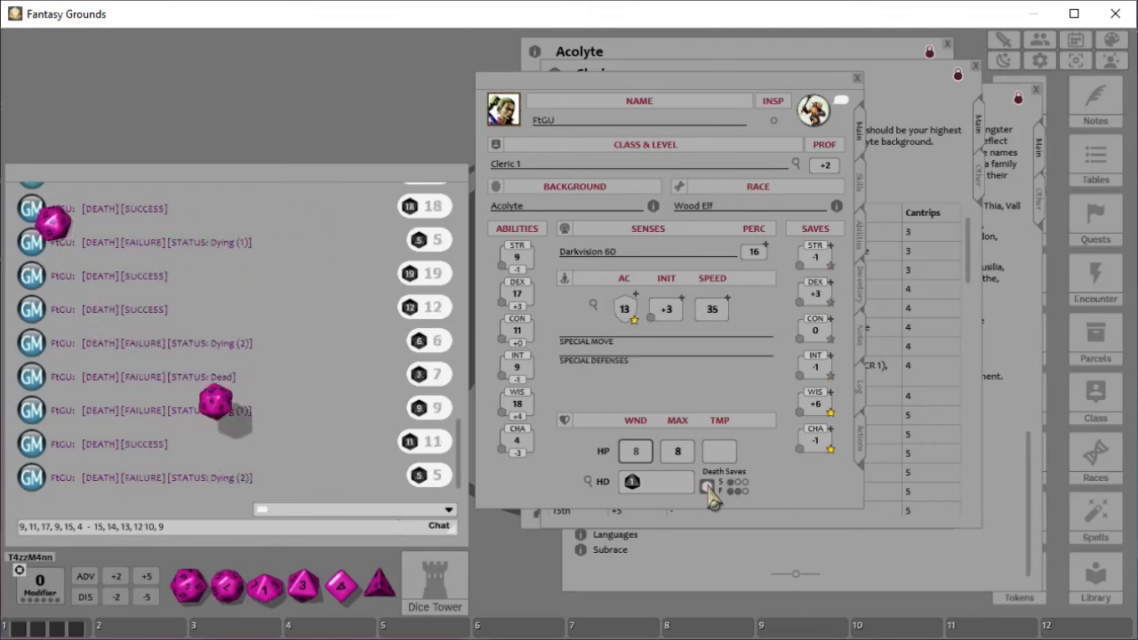
pyautogui.click(708, 487)
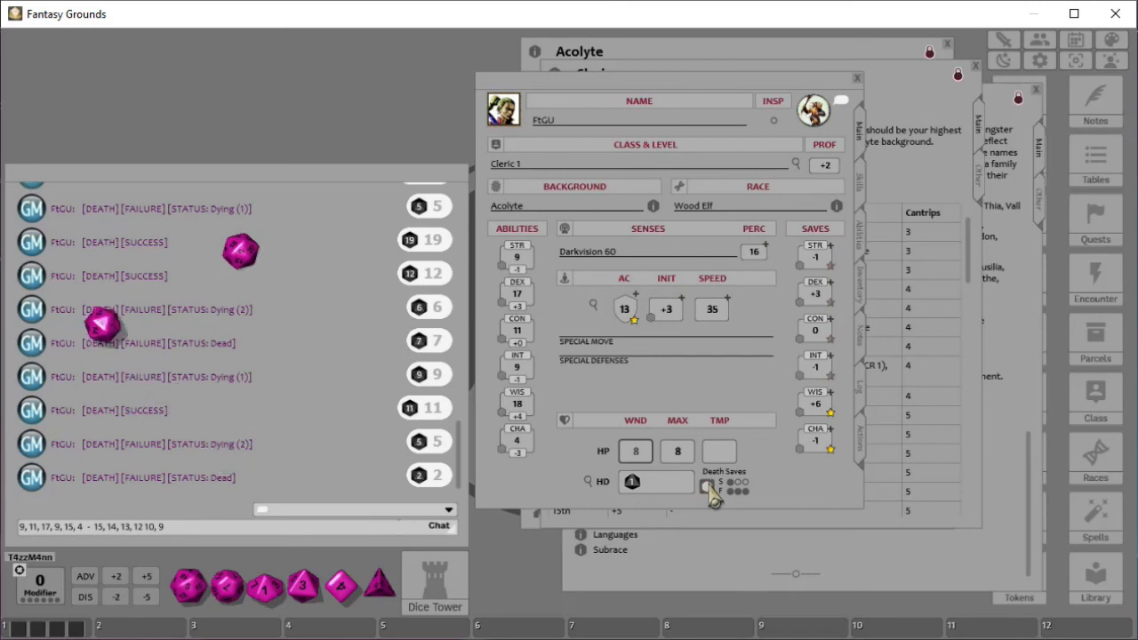
pyautogui.click(708, 486)
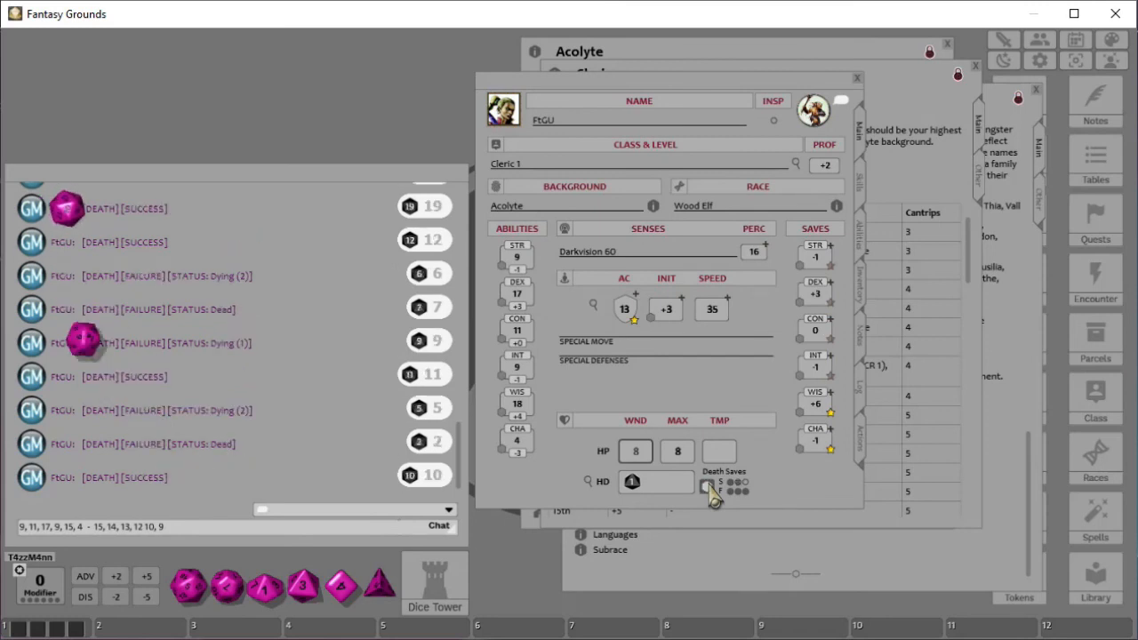
# - Clear the death save success and failure marks on the character sheet
pyautogui.click(709, 491)
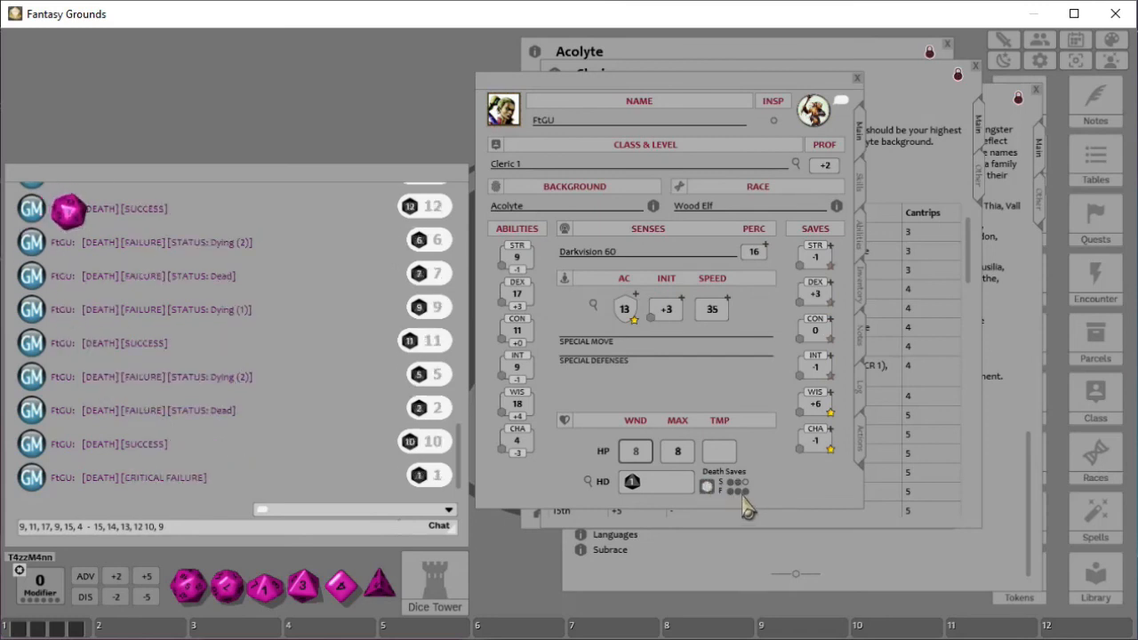
pyautogui.click(745, 493)
pyautogui.click(738, 493)
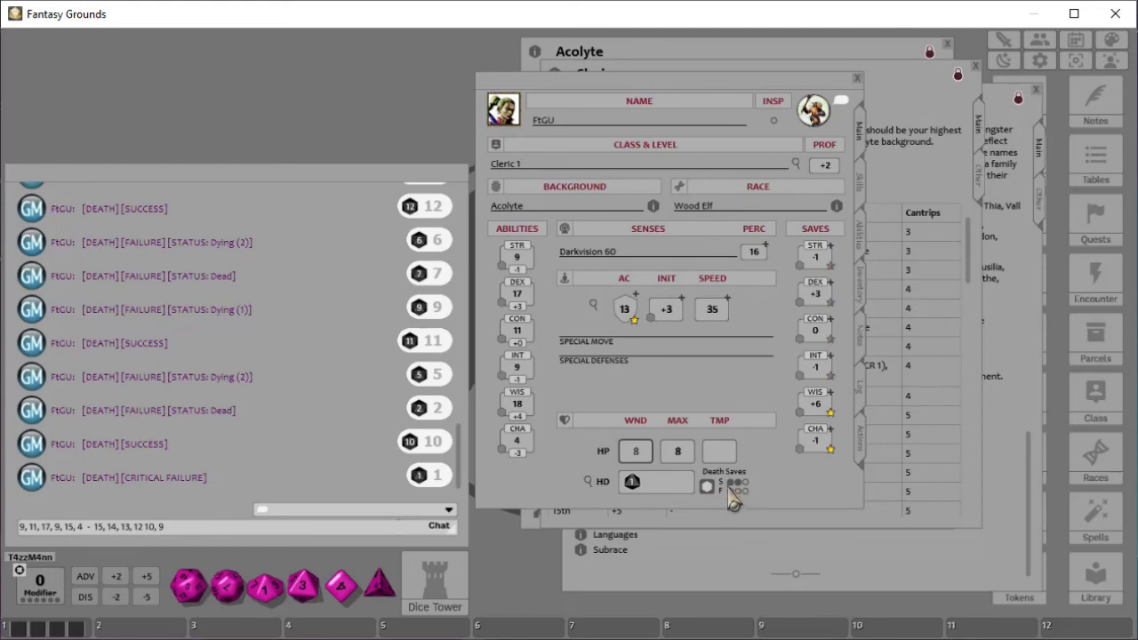
# - Roll further death saving throws for the character
pyautogui.click(709, 488)
pyautogui.click(710, 488)
pyautogui.click(710, 488)
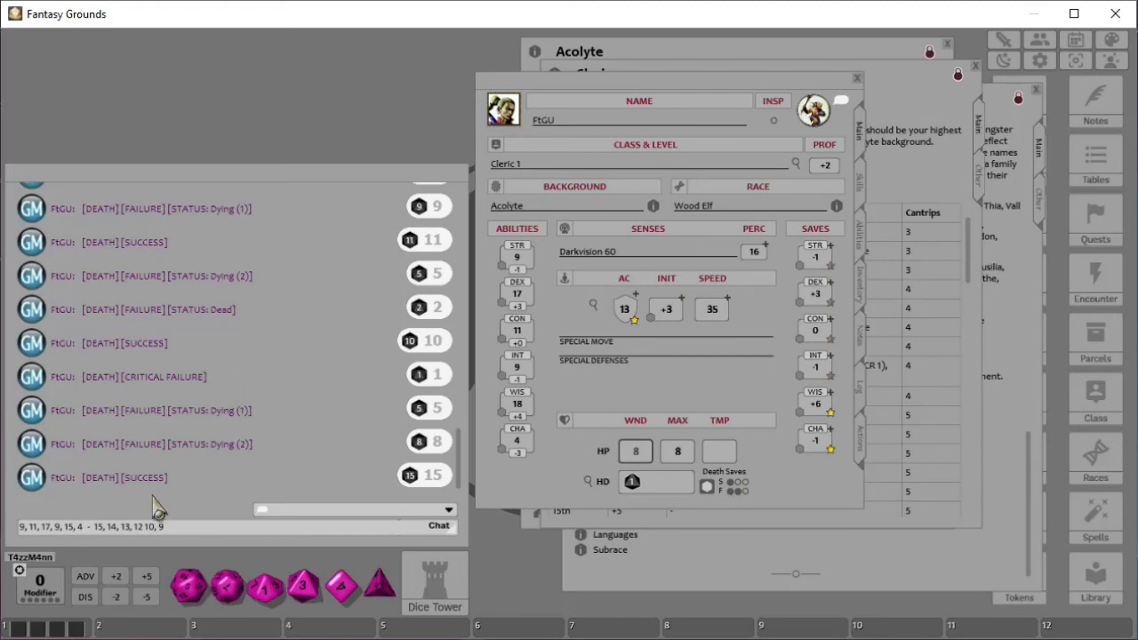
pyautogui.click(708, 488)
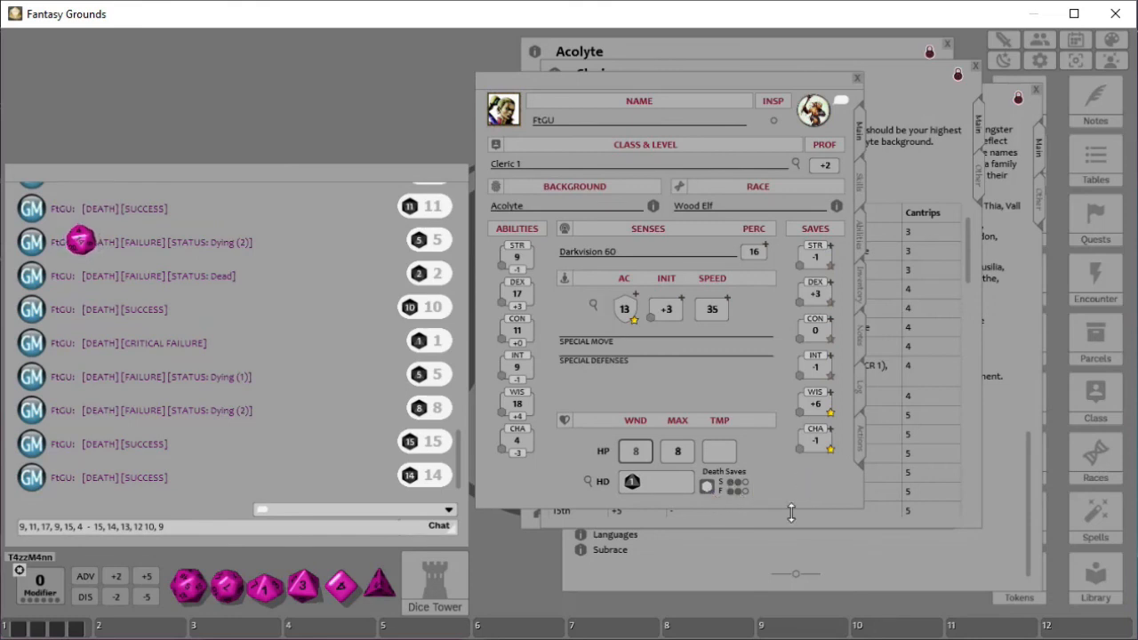
pyautogui.click(709, 488)
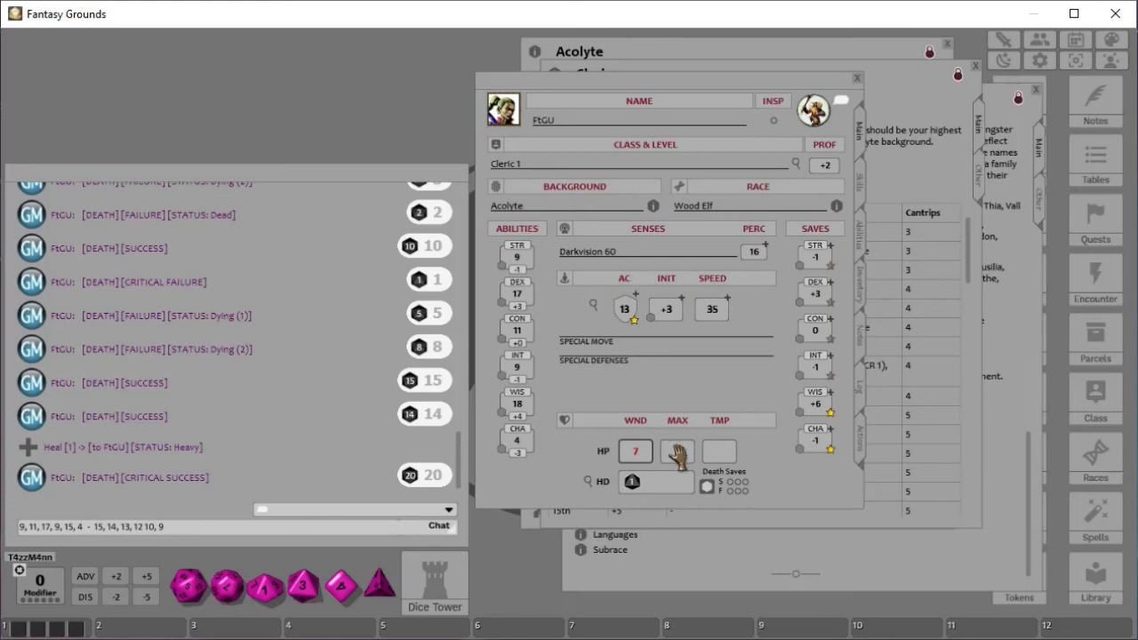
# - Spend a hit die to recover hit points, then have the character take a long rest
pyautogui.doubleClick(631, 484)
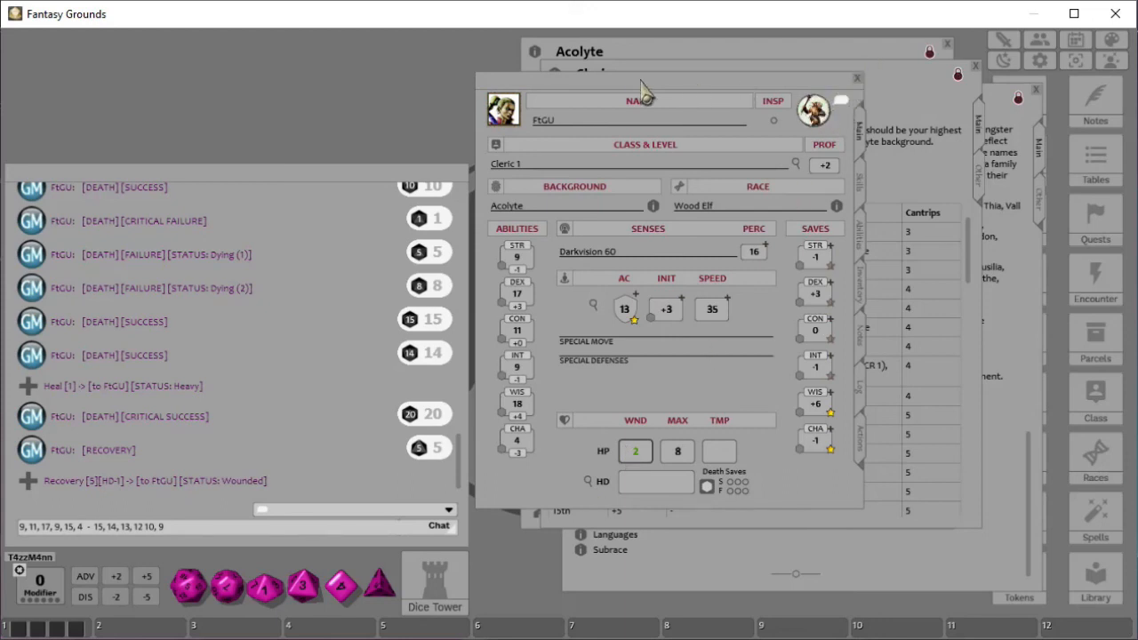
pyautogui.rightClick(811, 113)
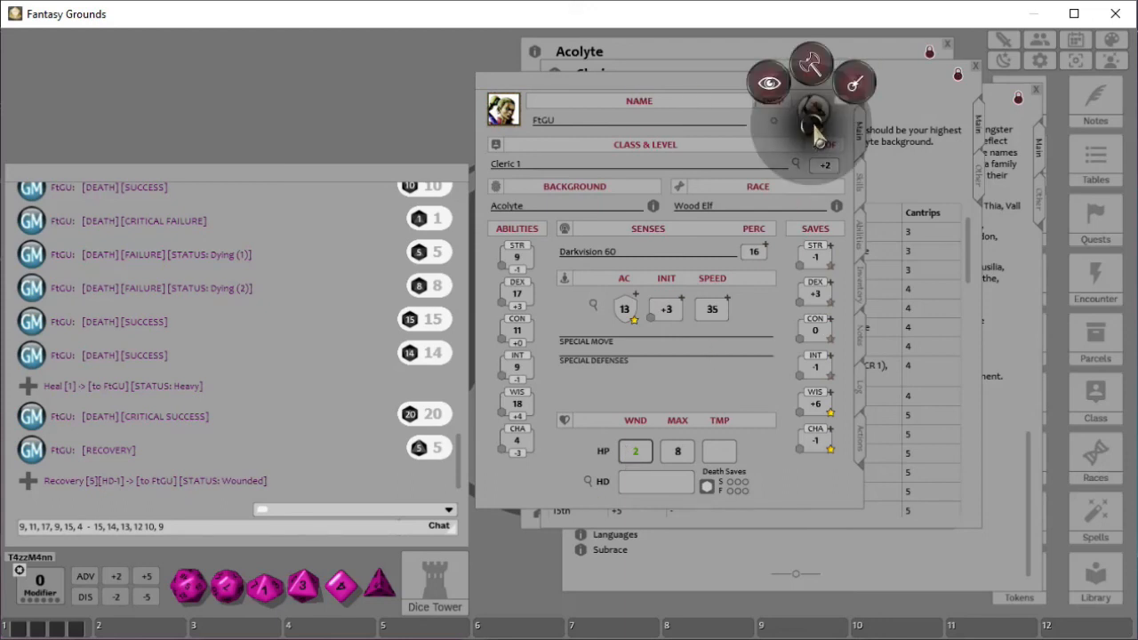
pyautogui.click(770, 87)
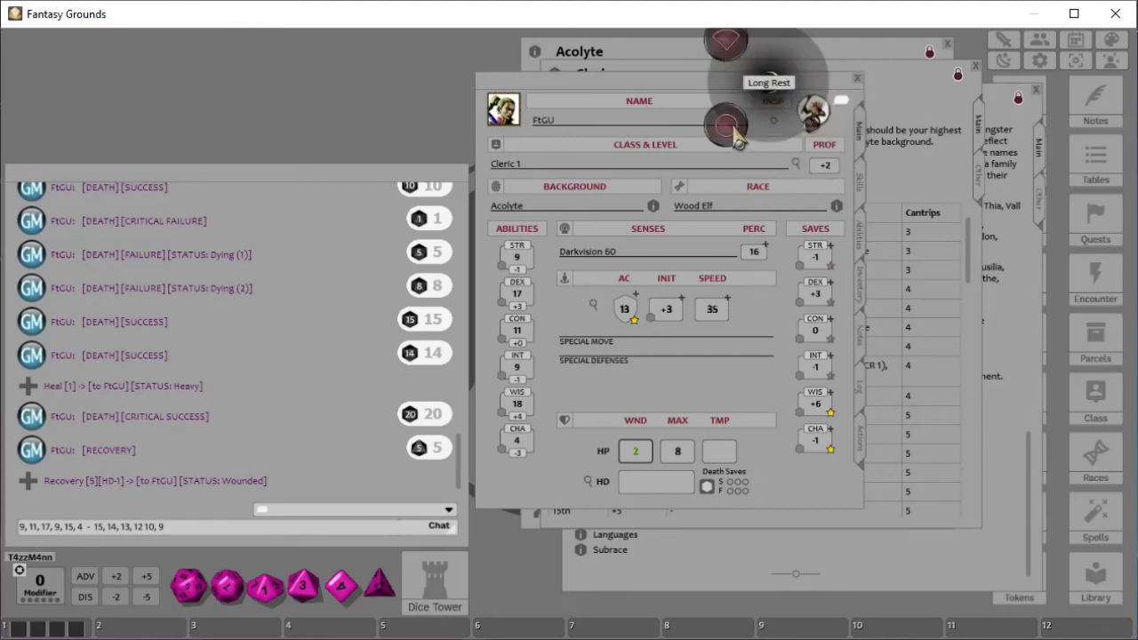
pyautogui.click(735, 128)
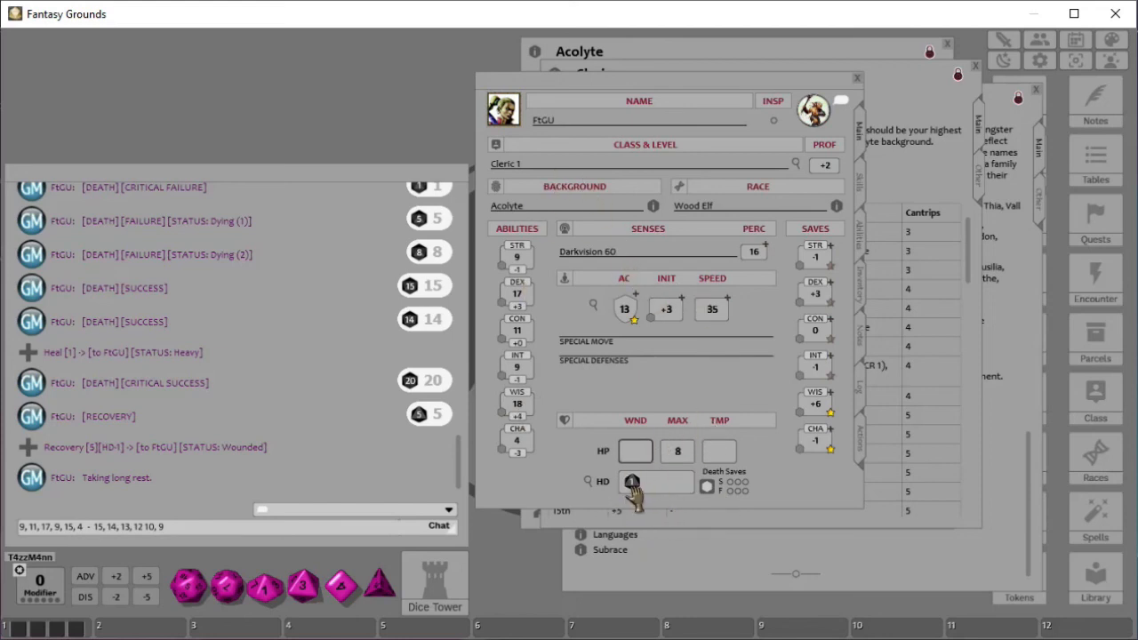
# - Roll a test die and review the character sheet's Skills, Abilities, Inventory, Notes and Actions tabs before returning to Main
pyautogui.moveTo(302, 593); pyautogui.dragTo(225, 319)
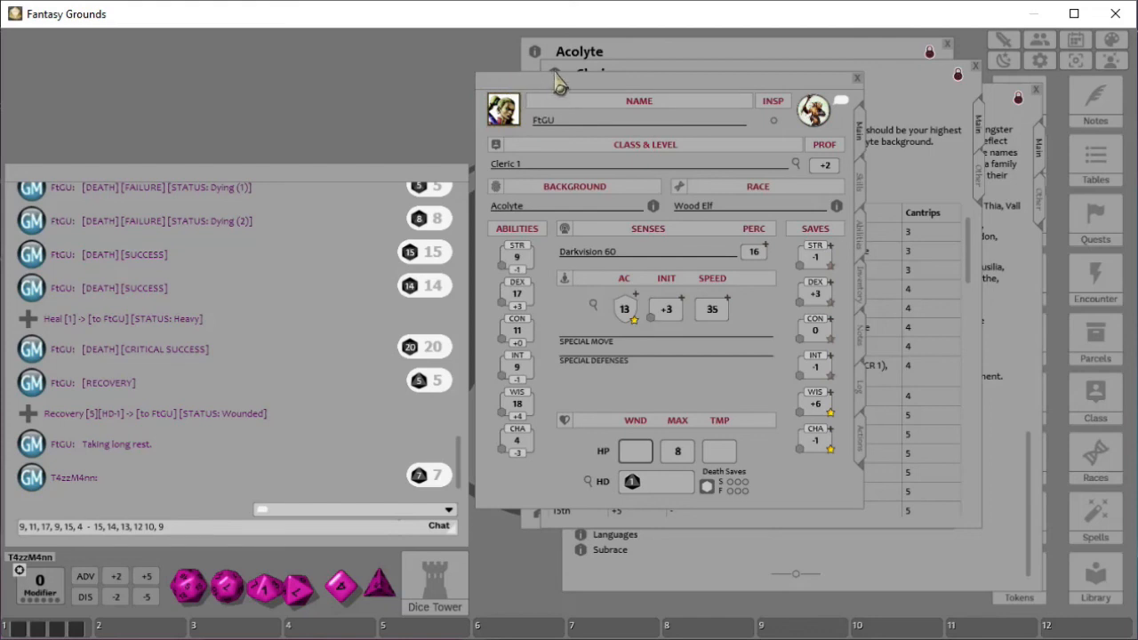
pyautogui.moveTo(576, 93); pyautogui.dragTo(217, 66)
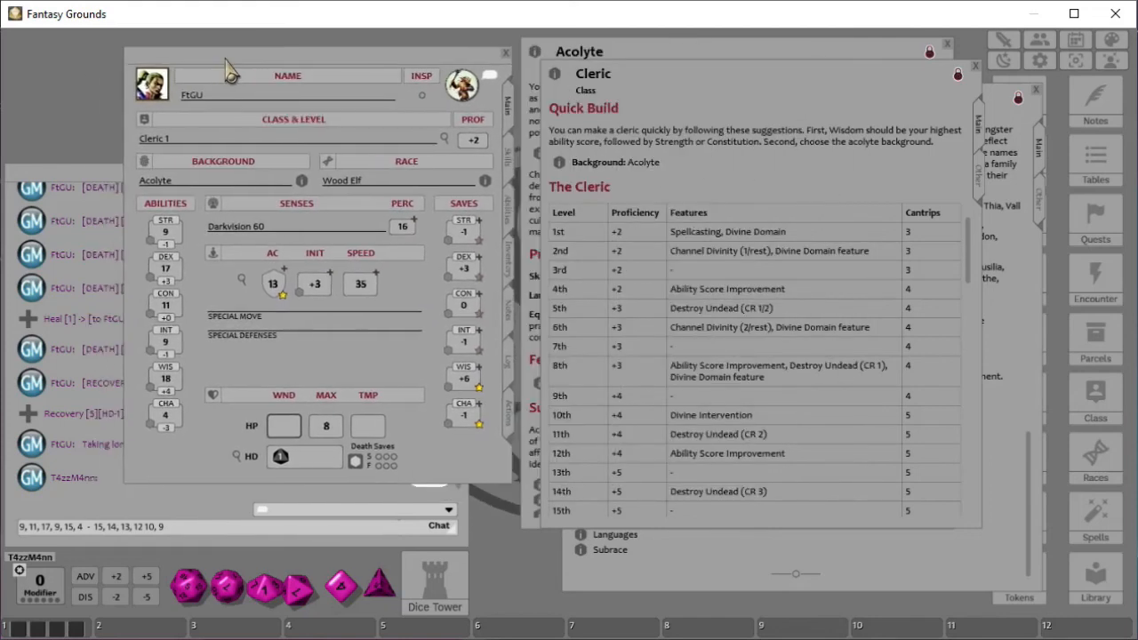
pyautogui.click(502, 163)
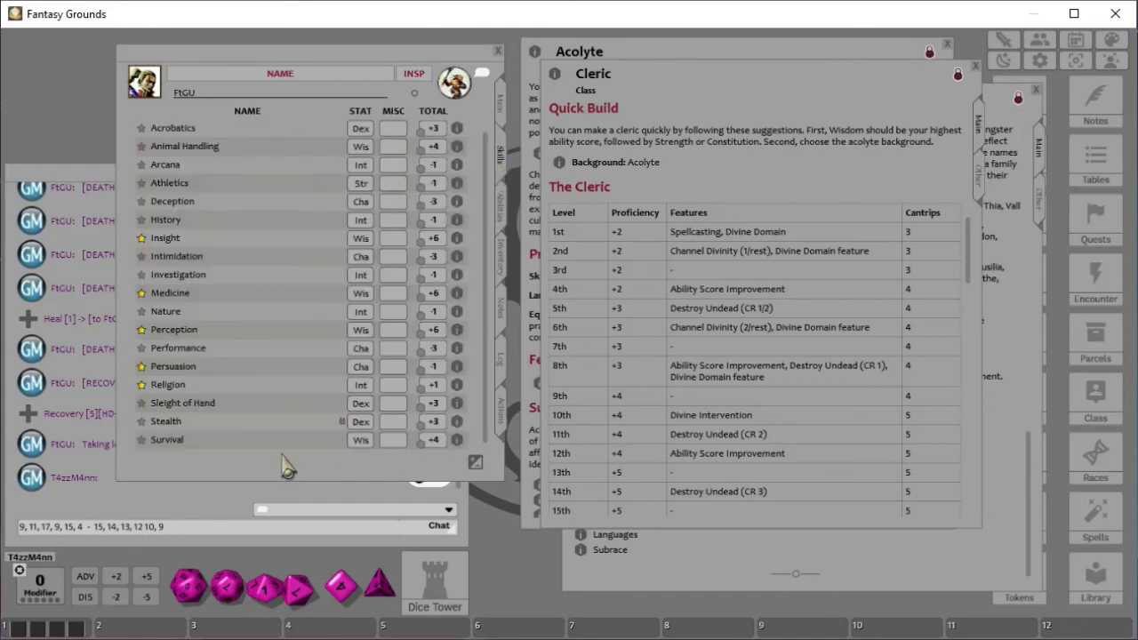
pyautogui.click(503, 213)
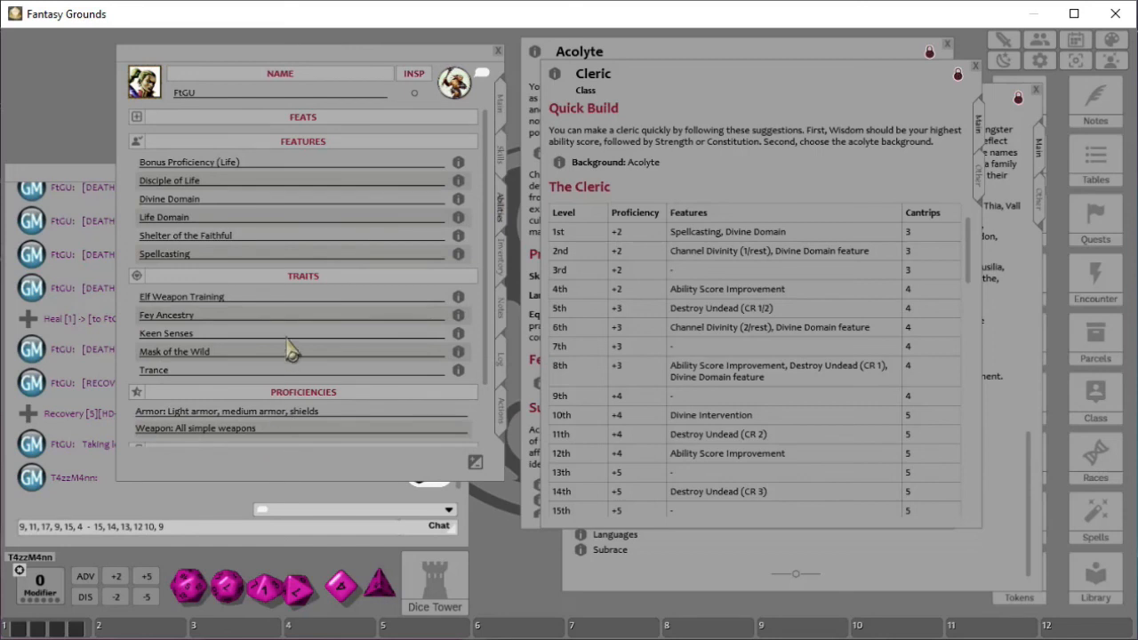
pyautogui.scroll(-2, 286, 360)
pyautogui.scroll(2, 308, 418)
pyautogui.click(502, 261)
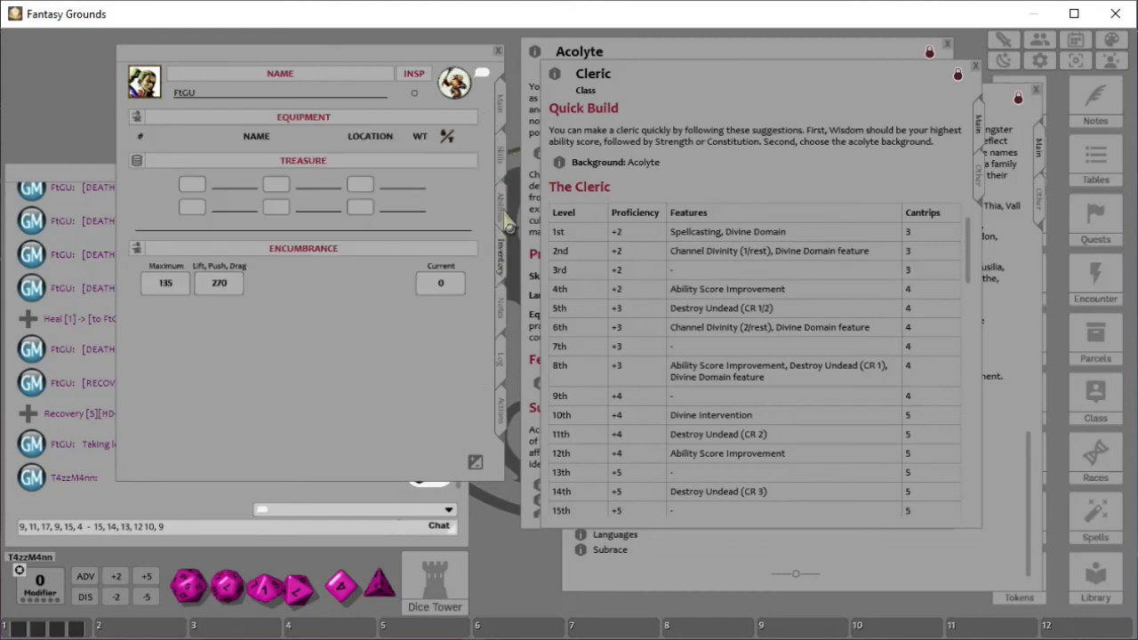
pyautogui.click(503, 322)
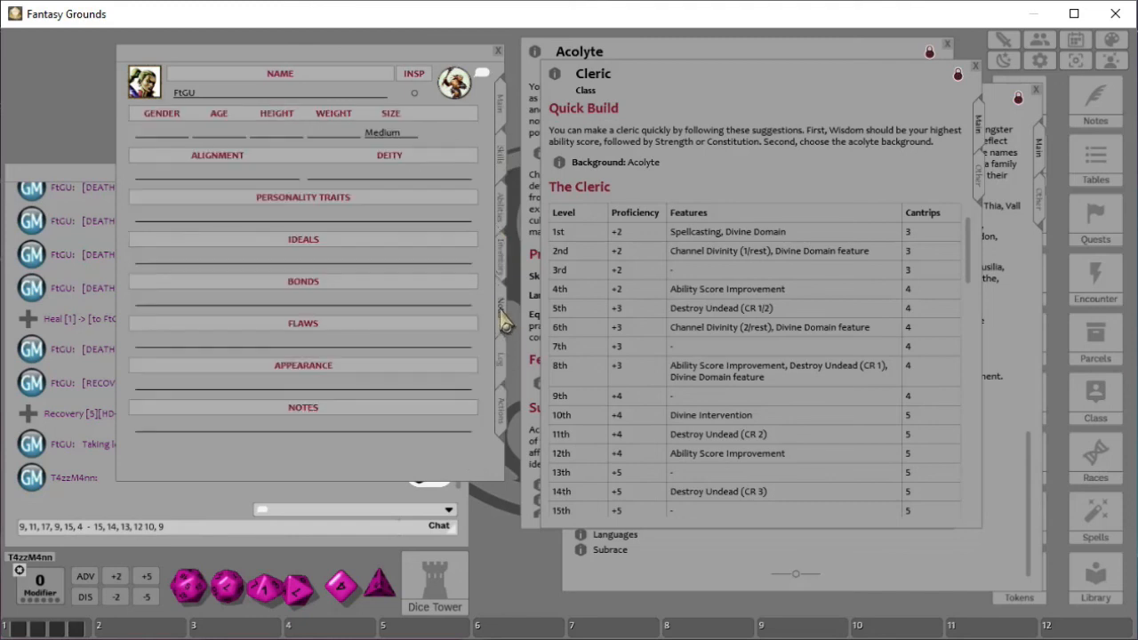
pyautogui.click(503, 431)
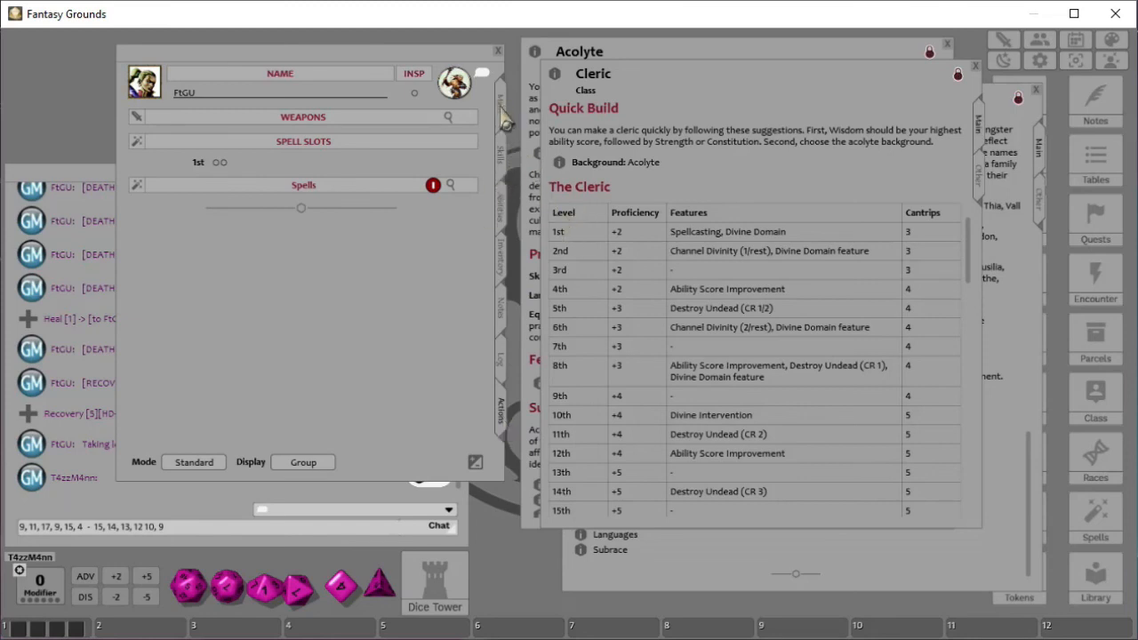
pyautogui.click(502, 117)
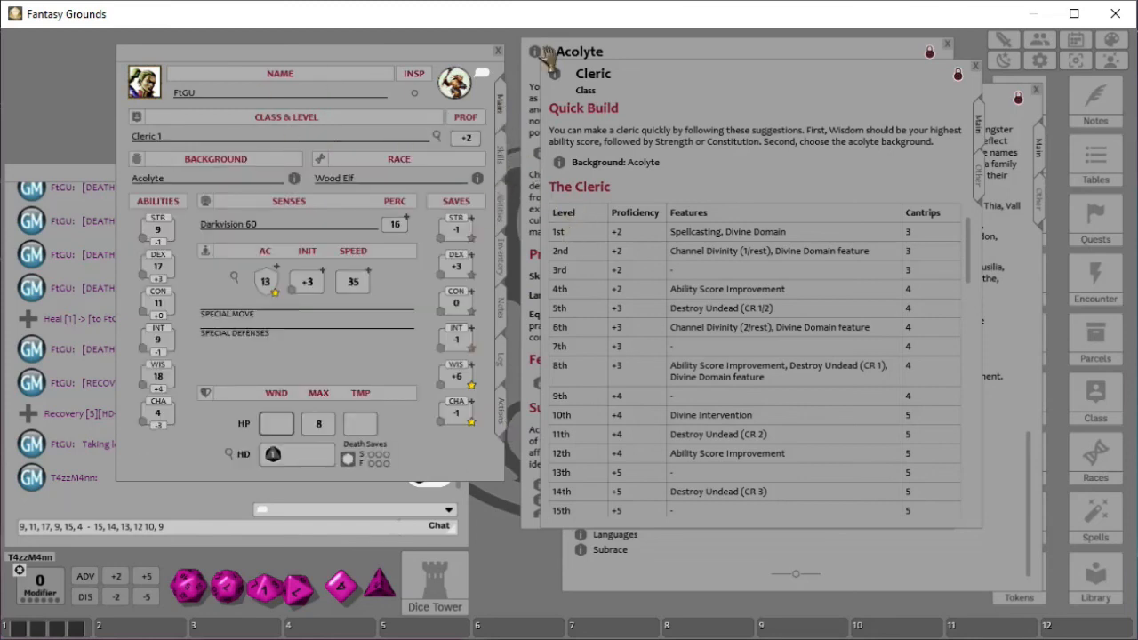